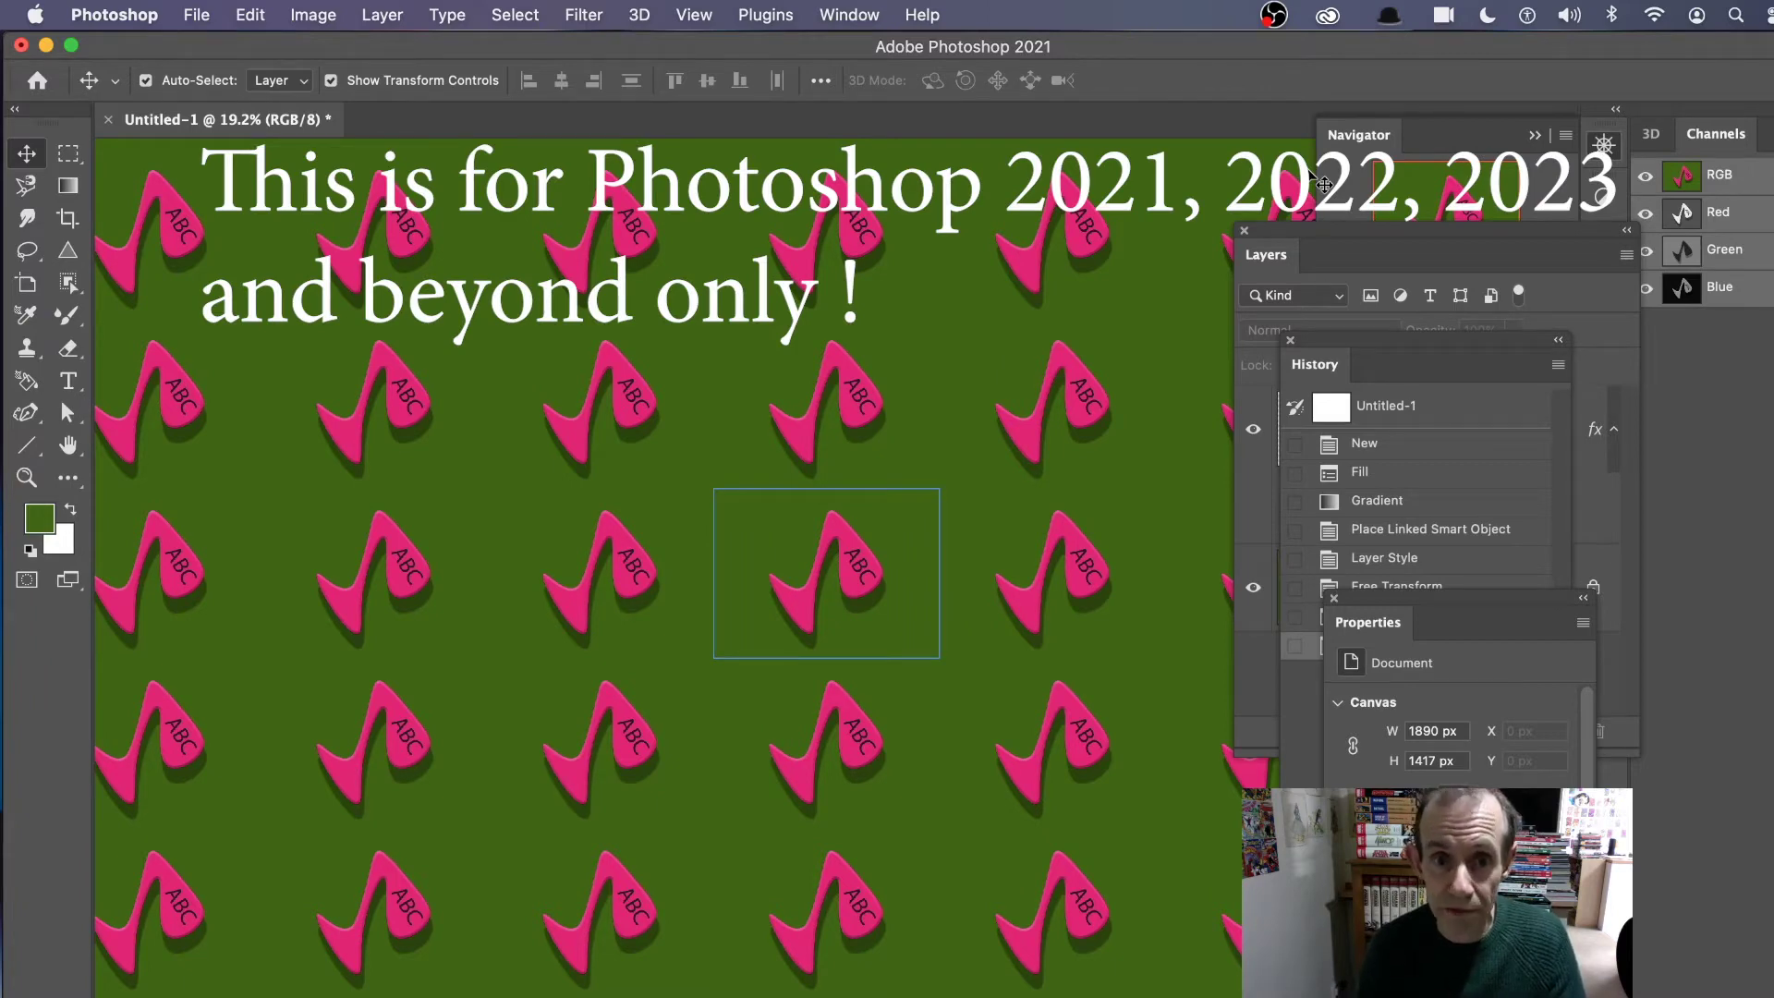
# - Delete the pink ABC smart object from the green pattern tile
pyautogui.click(855, 571)
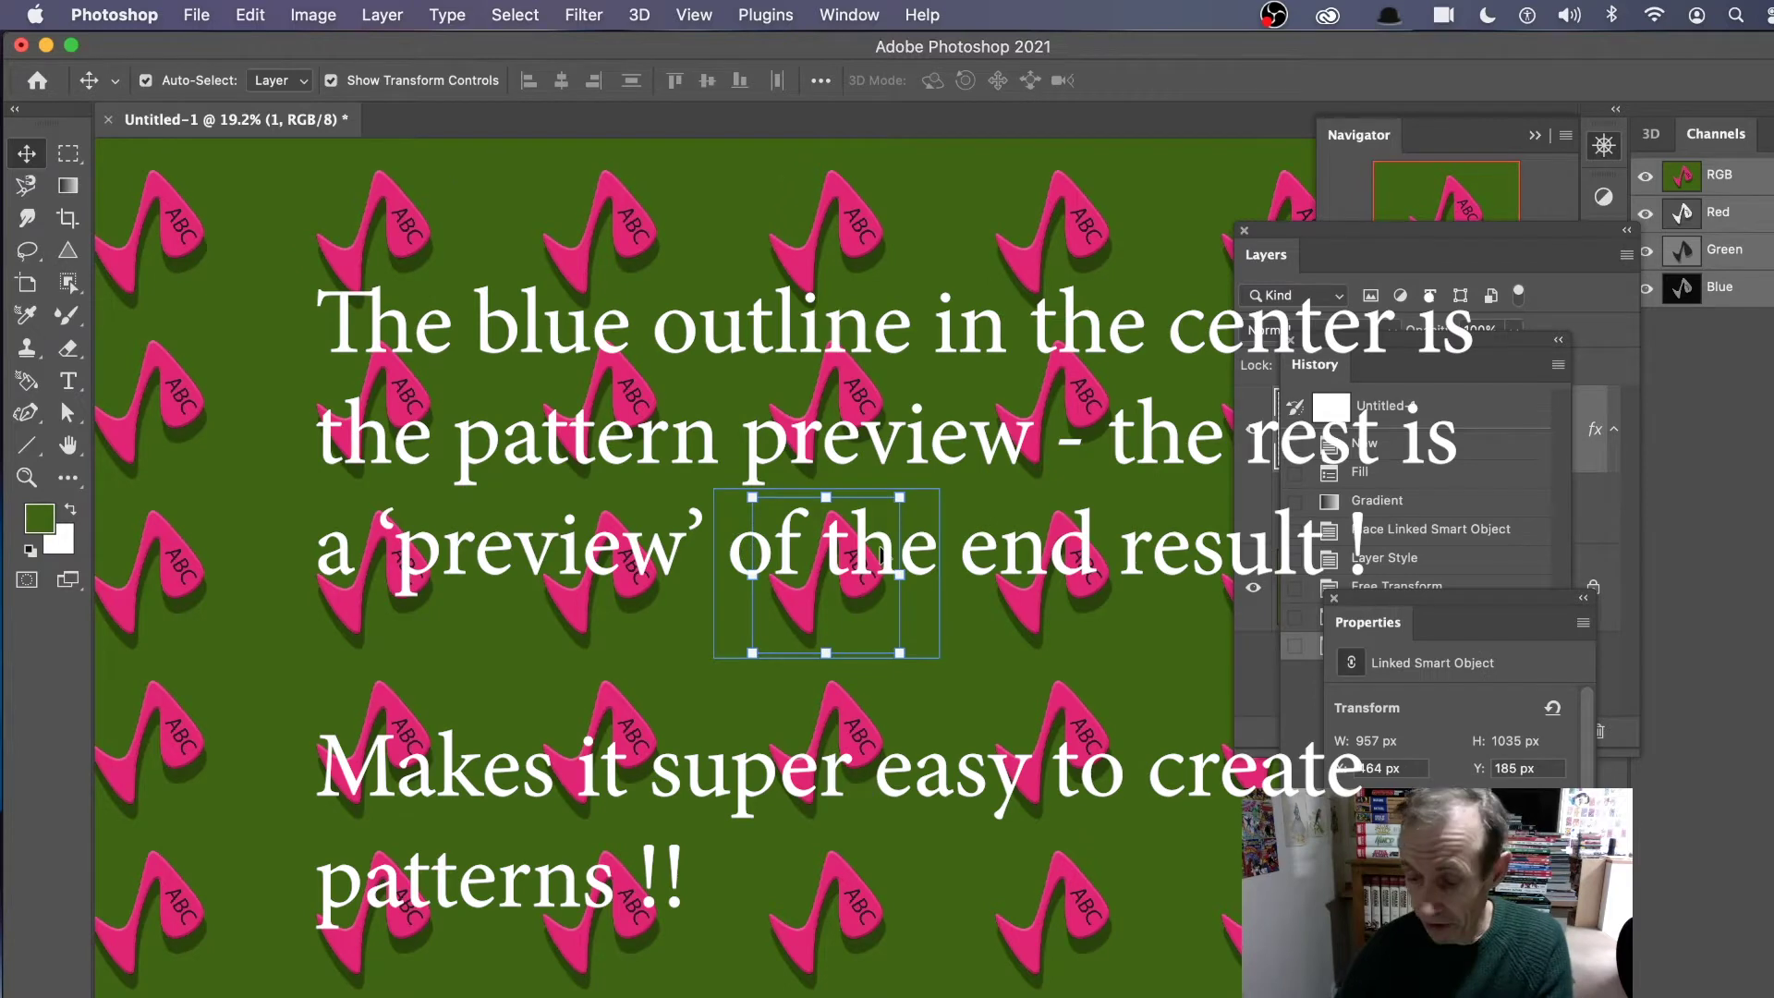
pyautogui.press('Delete')
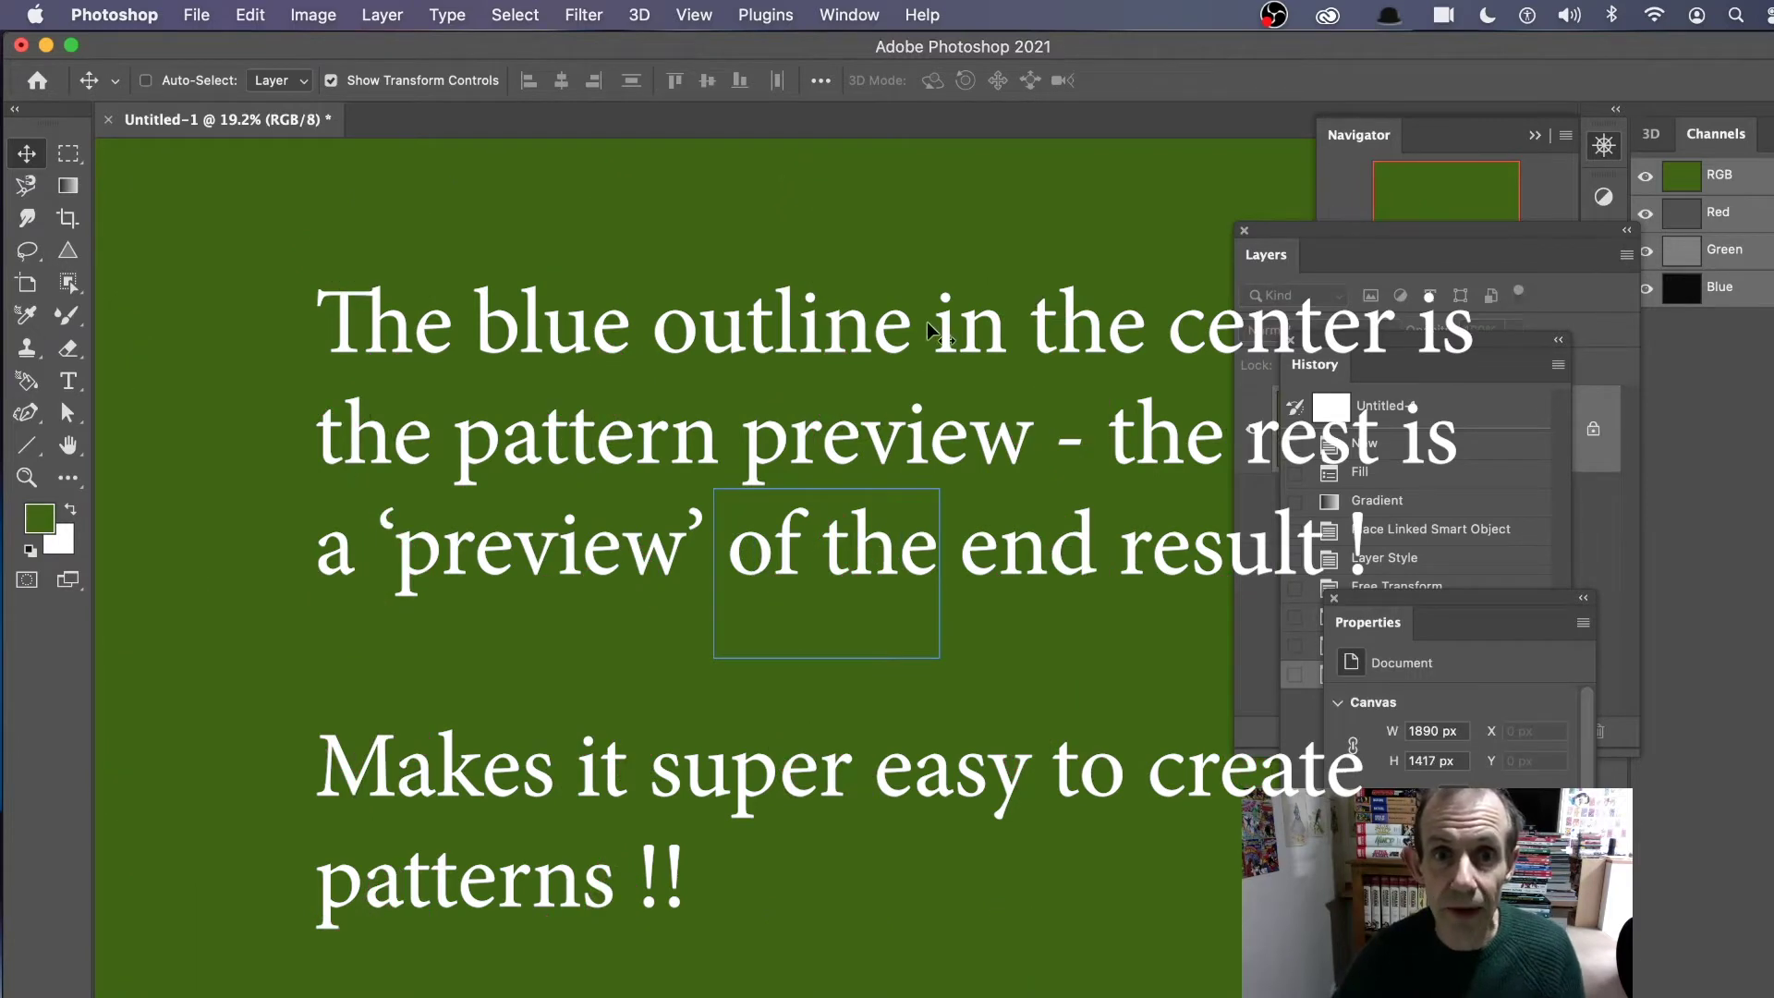
# - Switch to Illustrator and save the pink ABC artwork to the Desktop as 1.ai, replacing the existing file and using Illustrator 2020 compatibility
pyautogui.press('super+Tab')
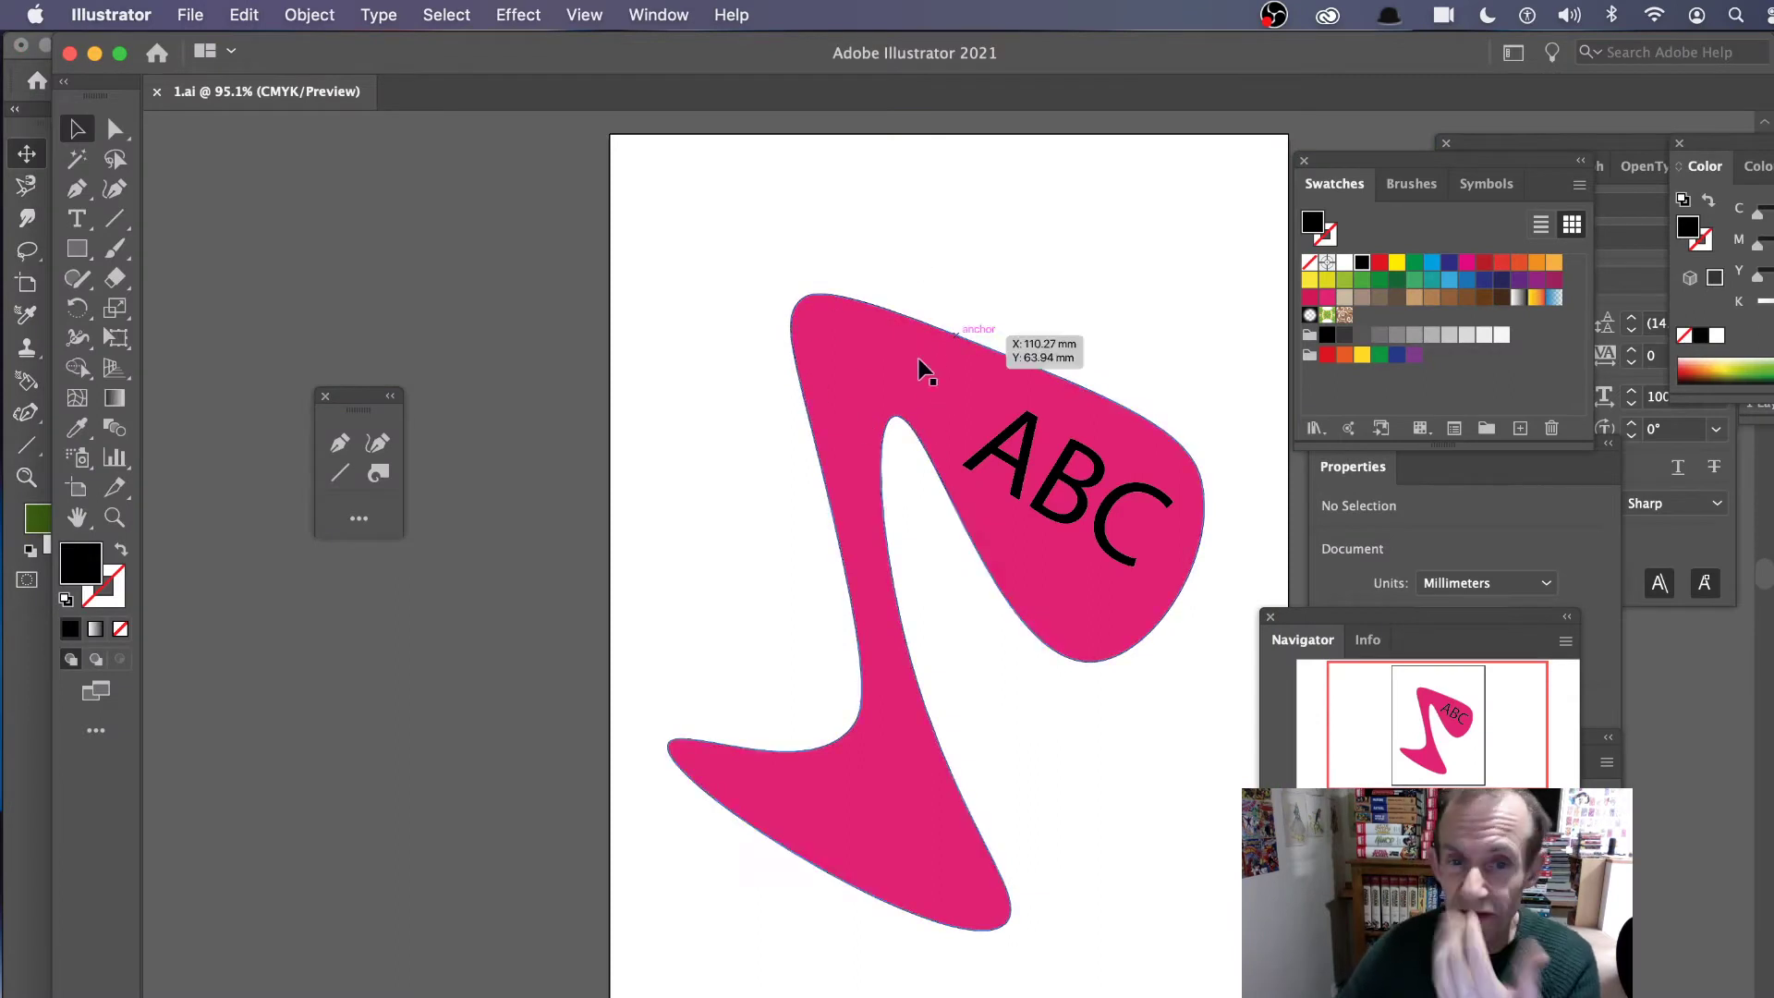
pyautogui.click(114, 188)
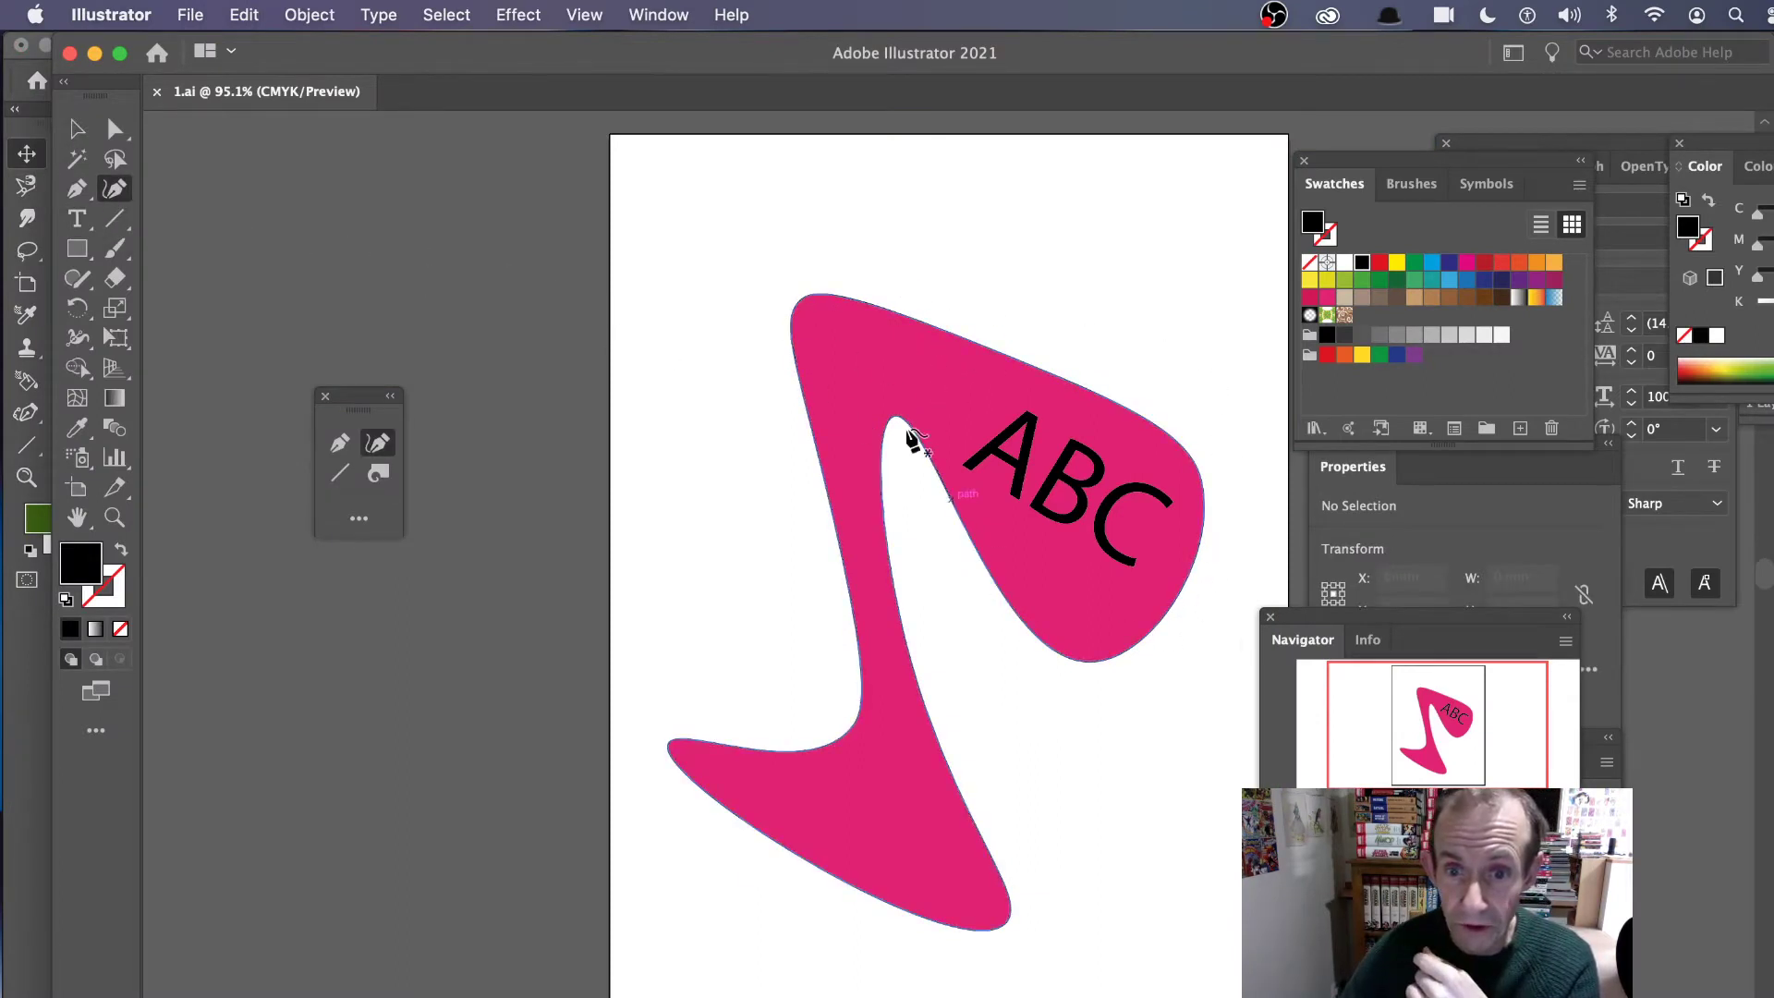
pyautogui.click(189, 15)
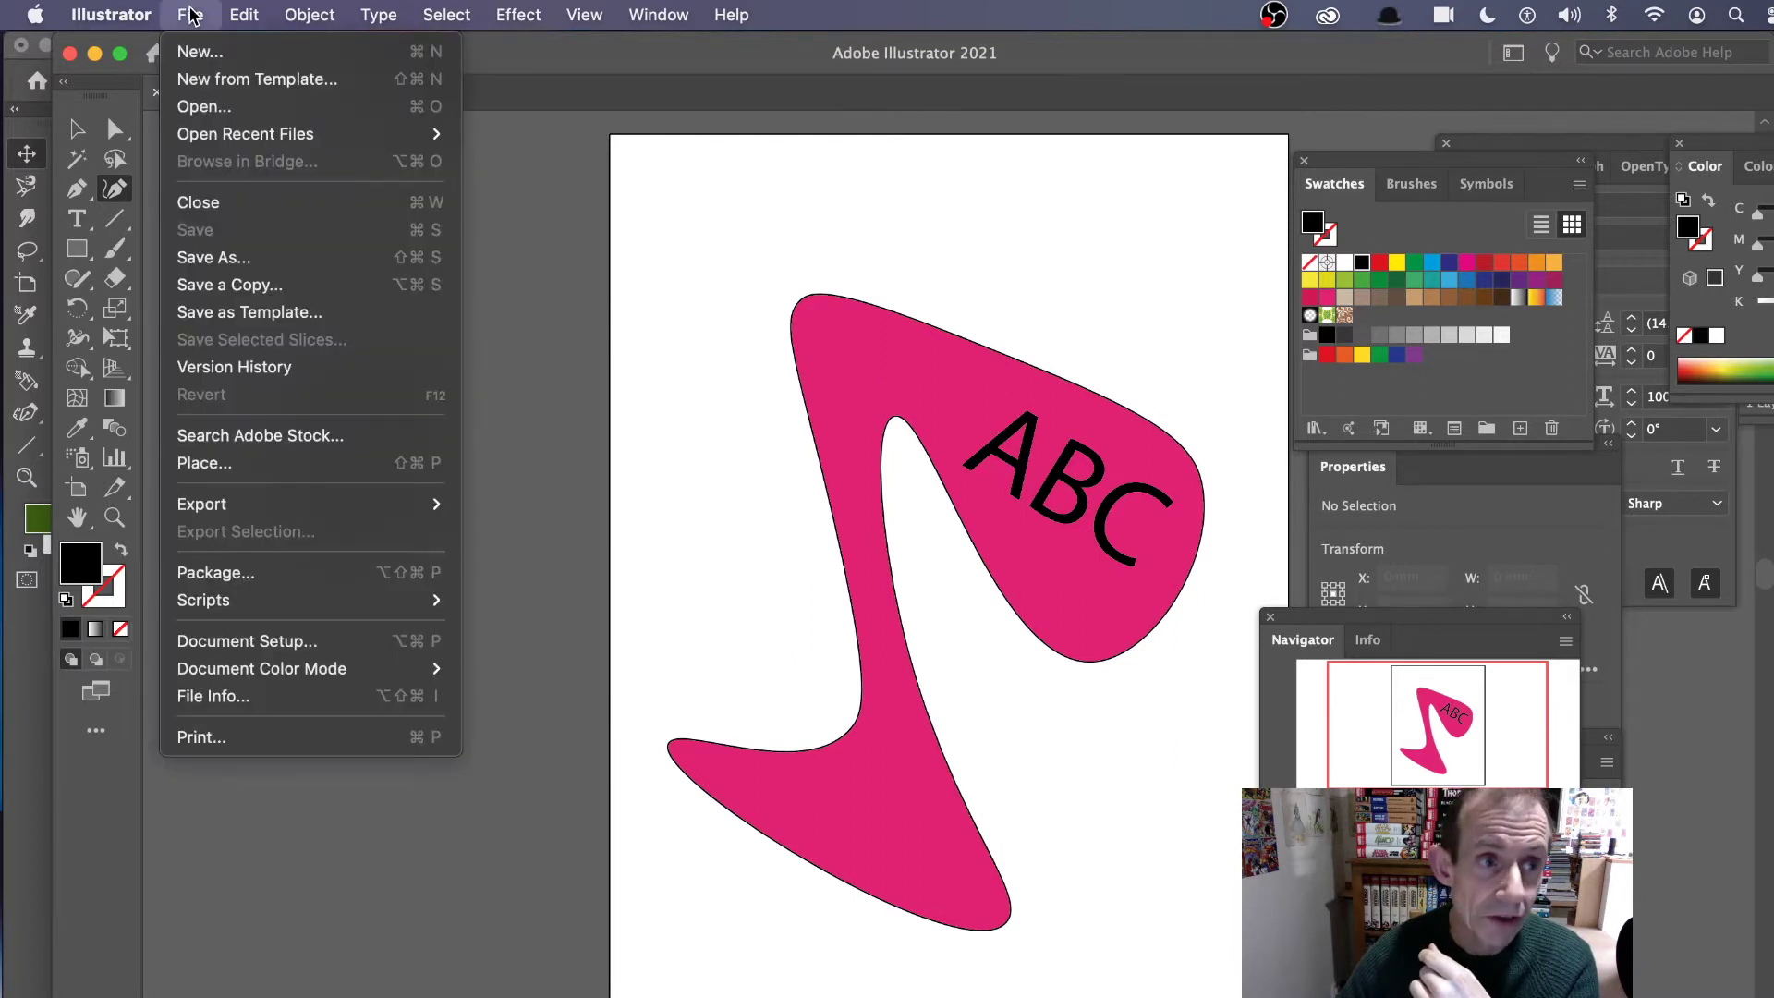
pyautogui.click(192, 257)
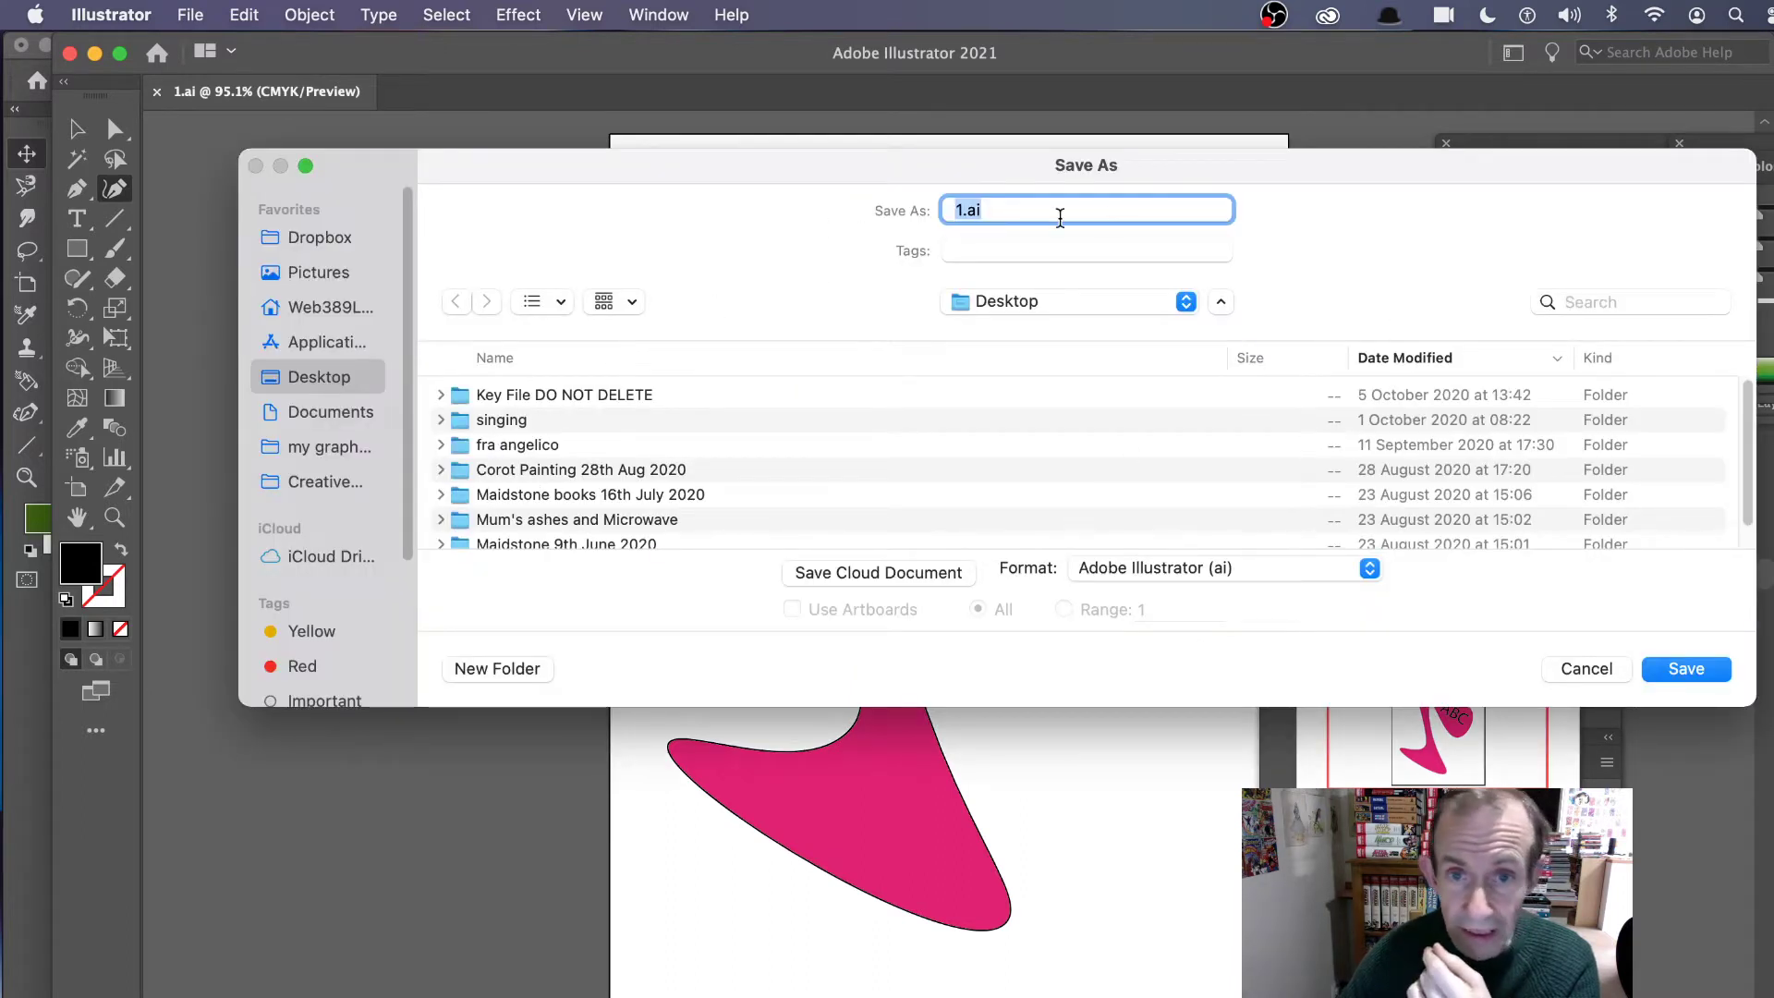
pyautogui.click(1693, 680)
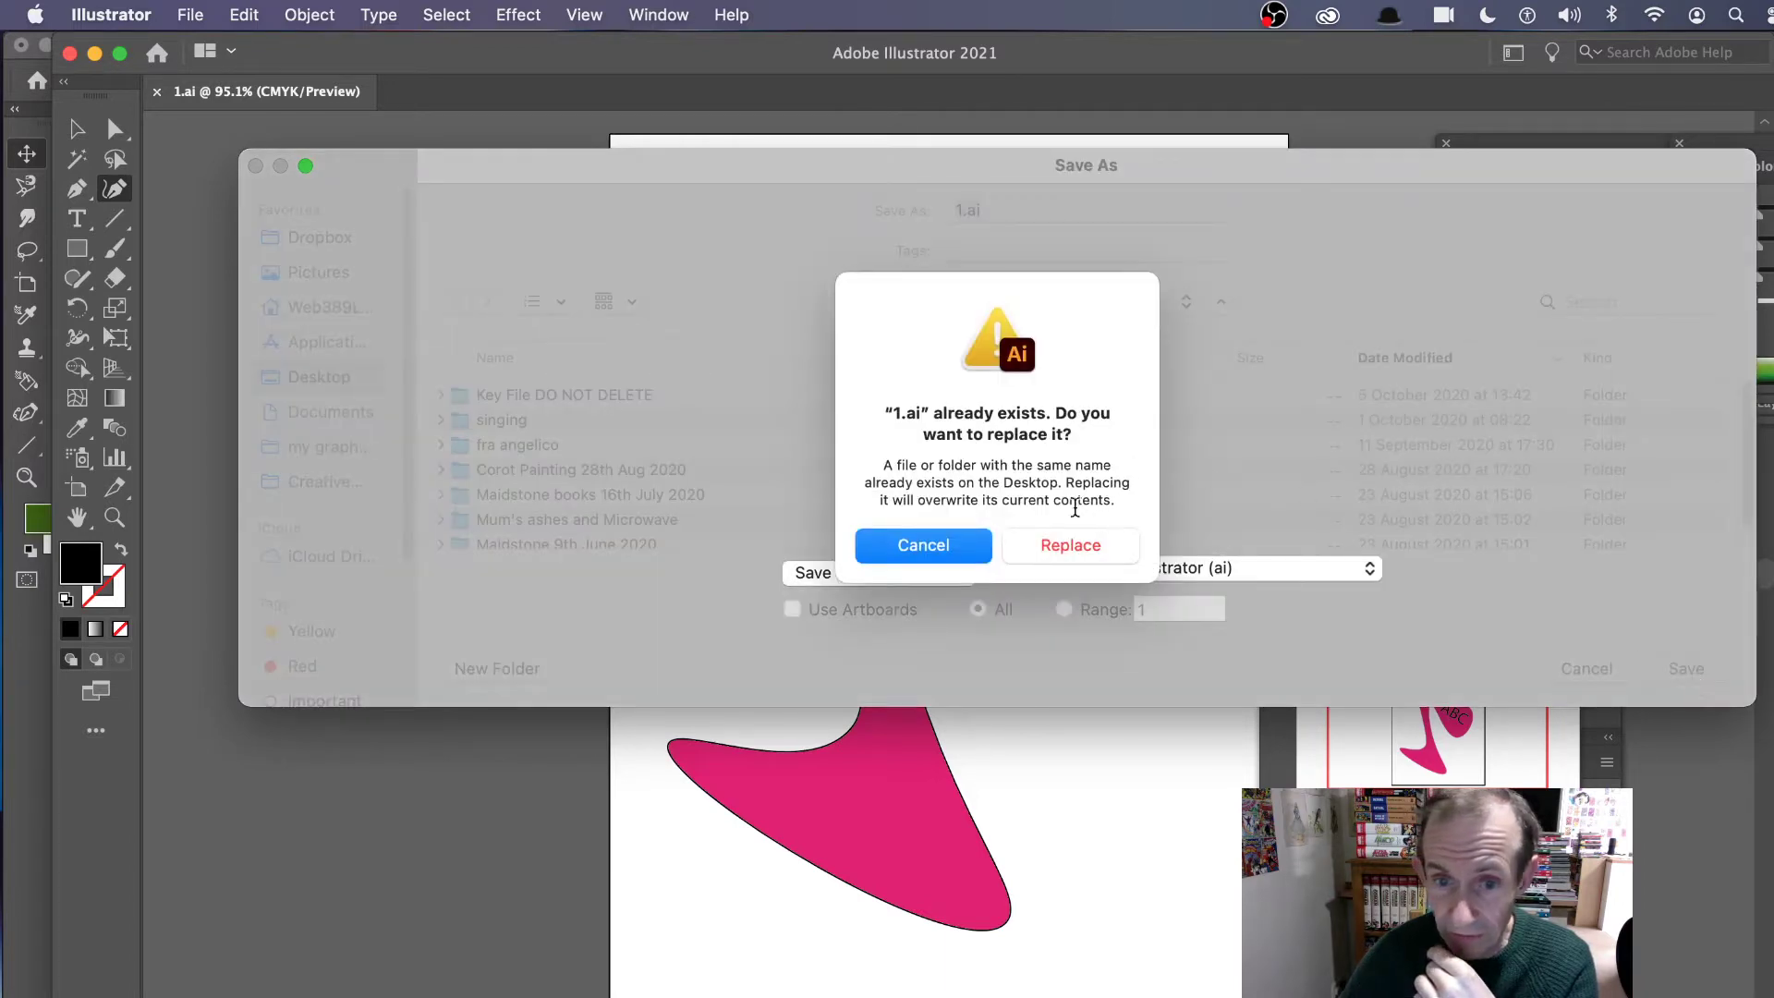
pyautogui.press('Escape')
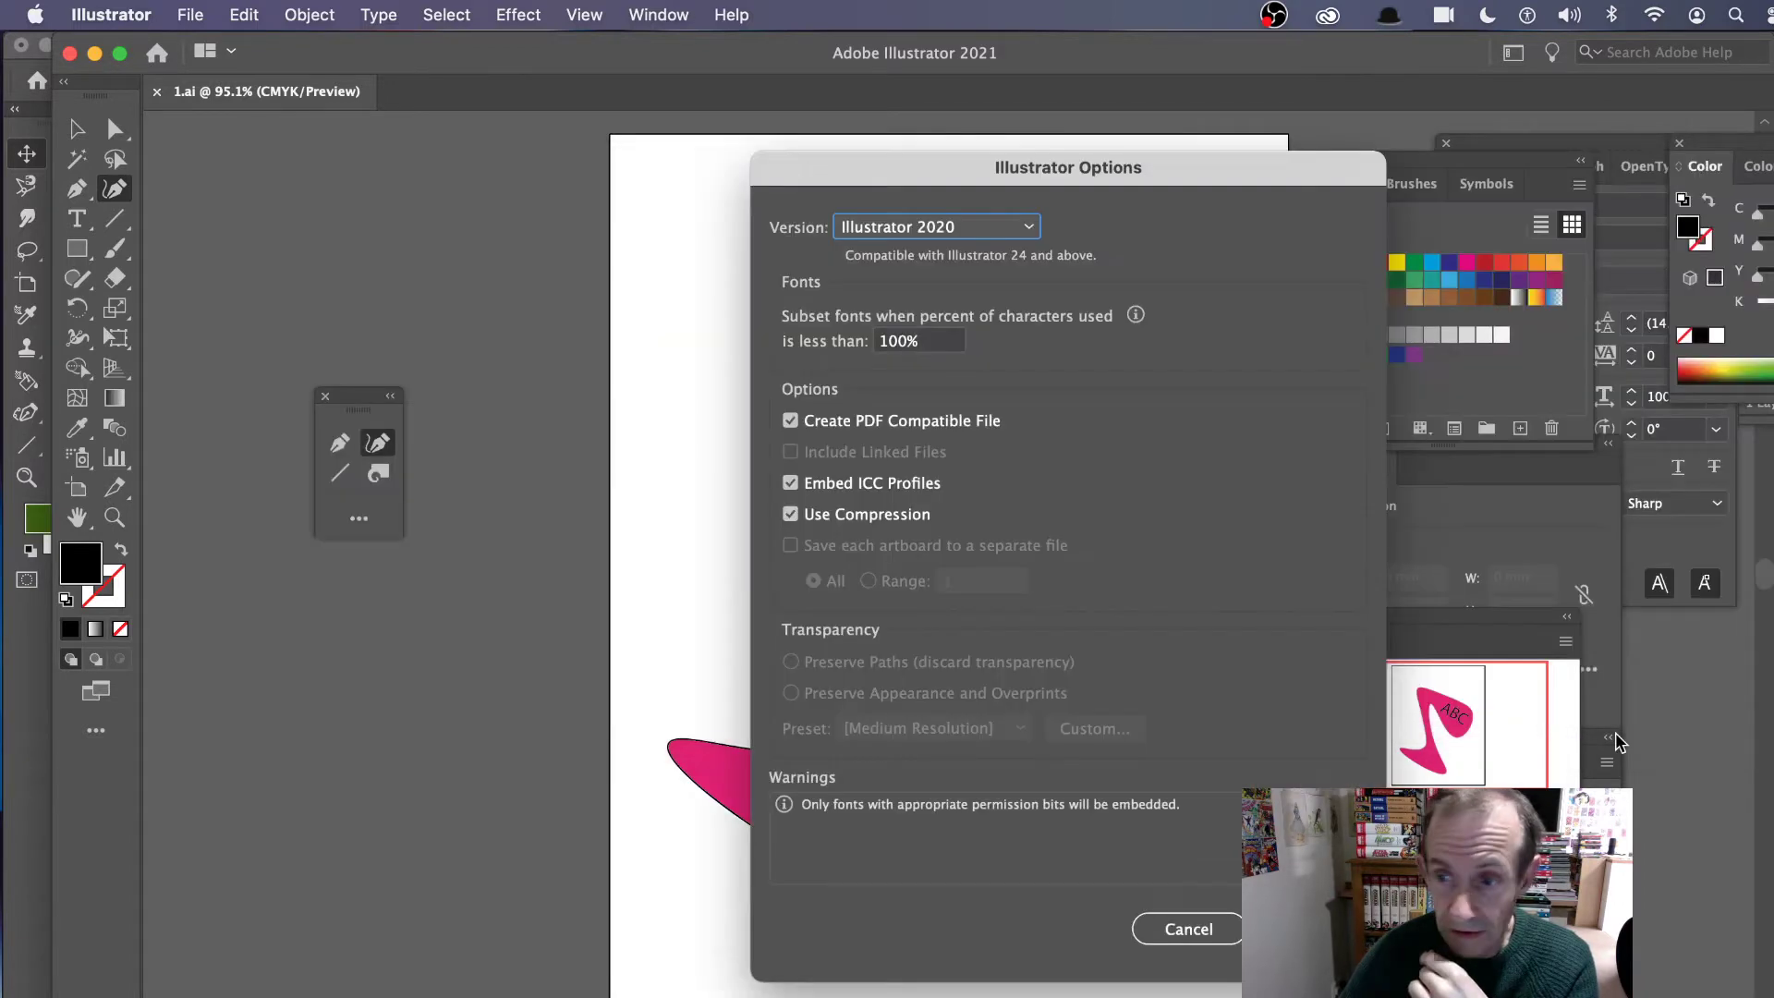
pyautogui.click(1313, 929)
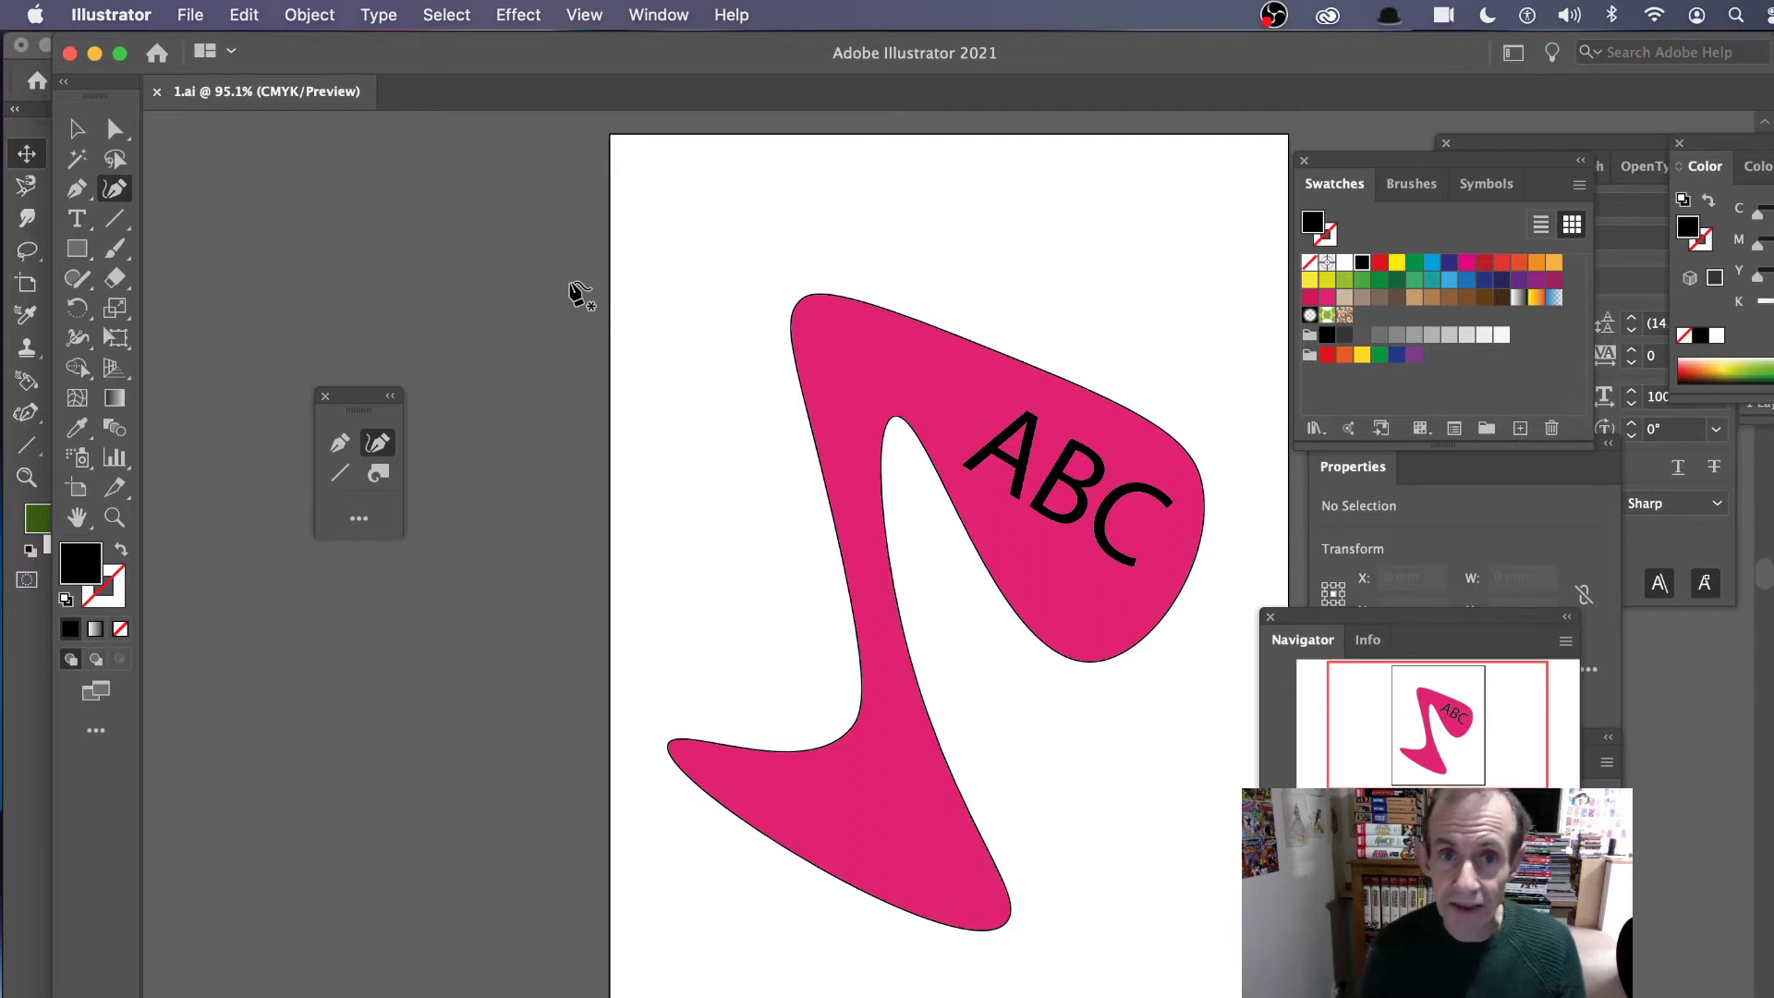
# - Return to Photoshop and turn off Pattern Preview for the green document
pyautogui.press('super+Tab')
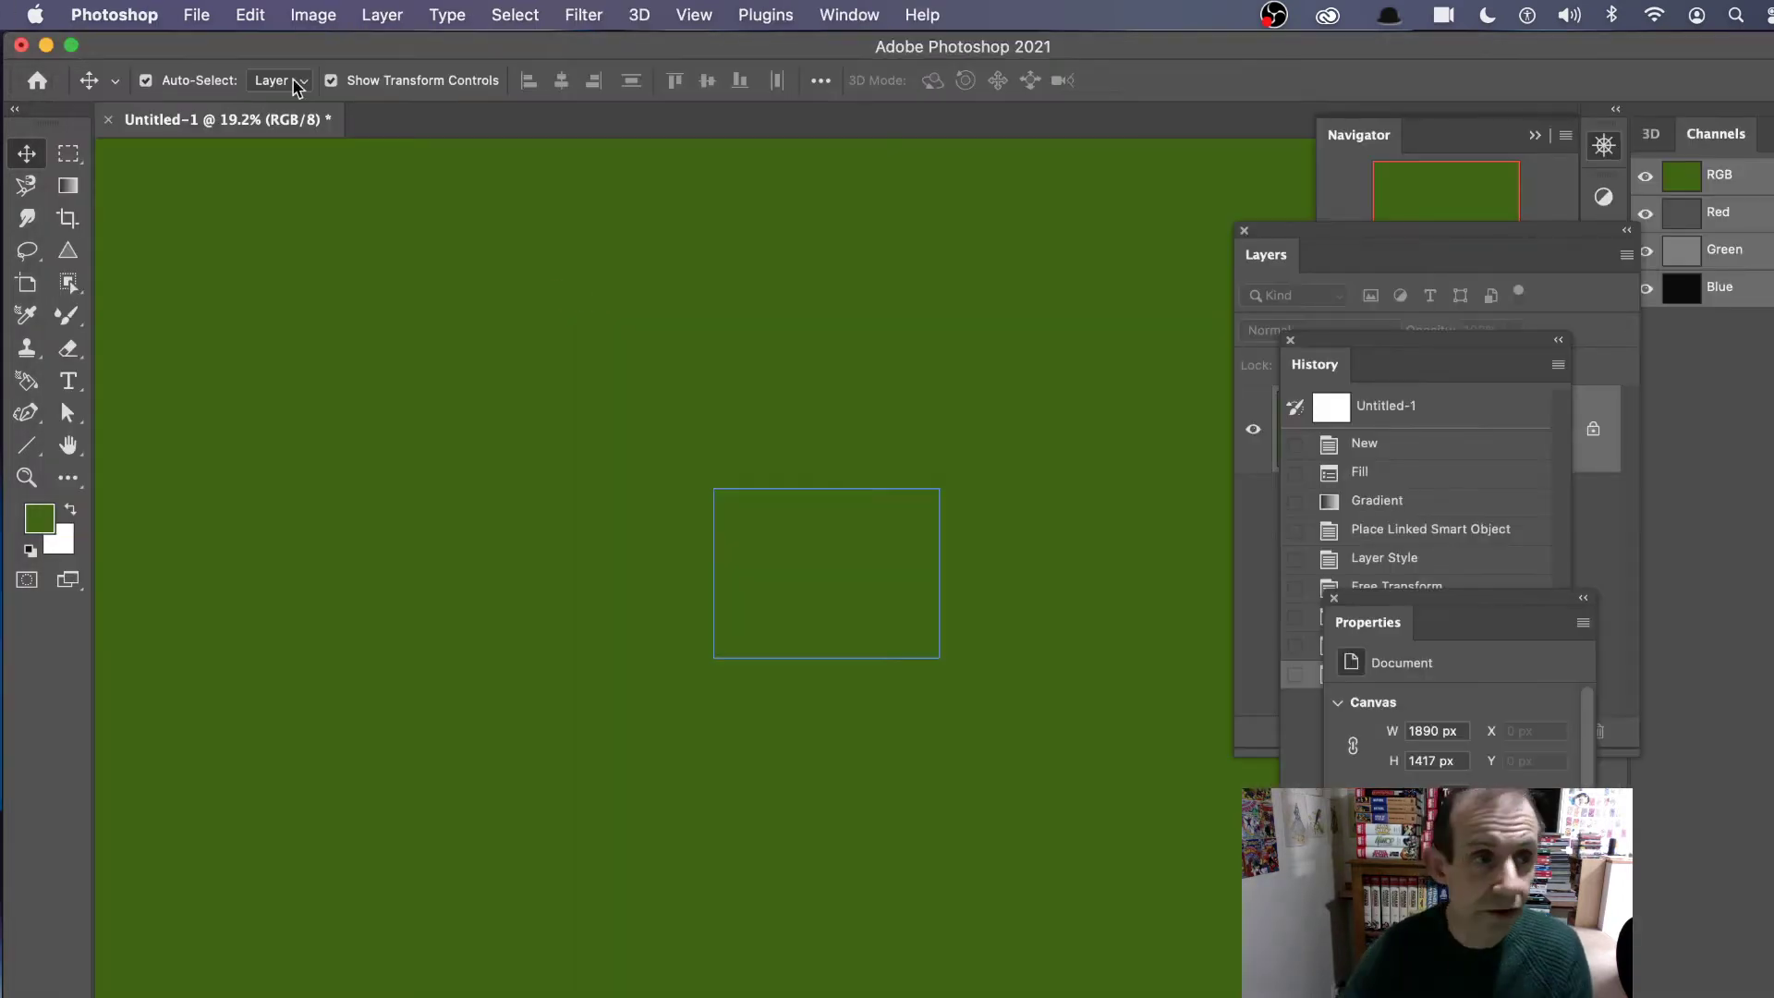
pyautogui.click(695, 15)
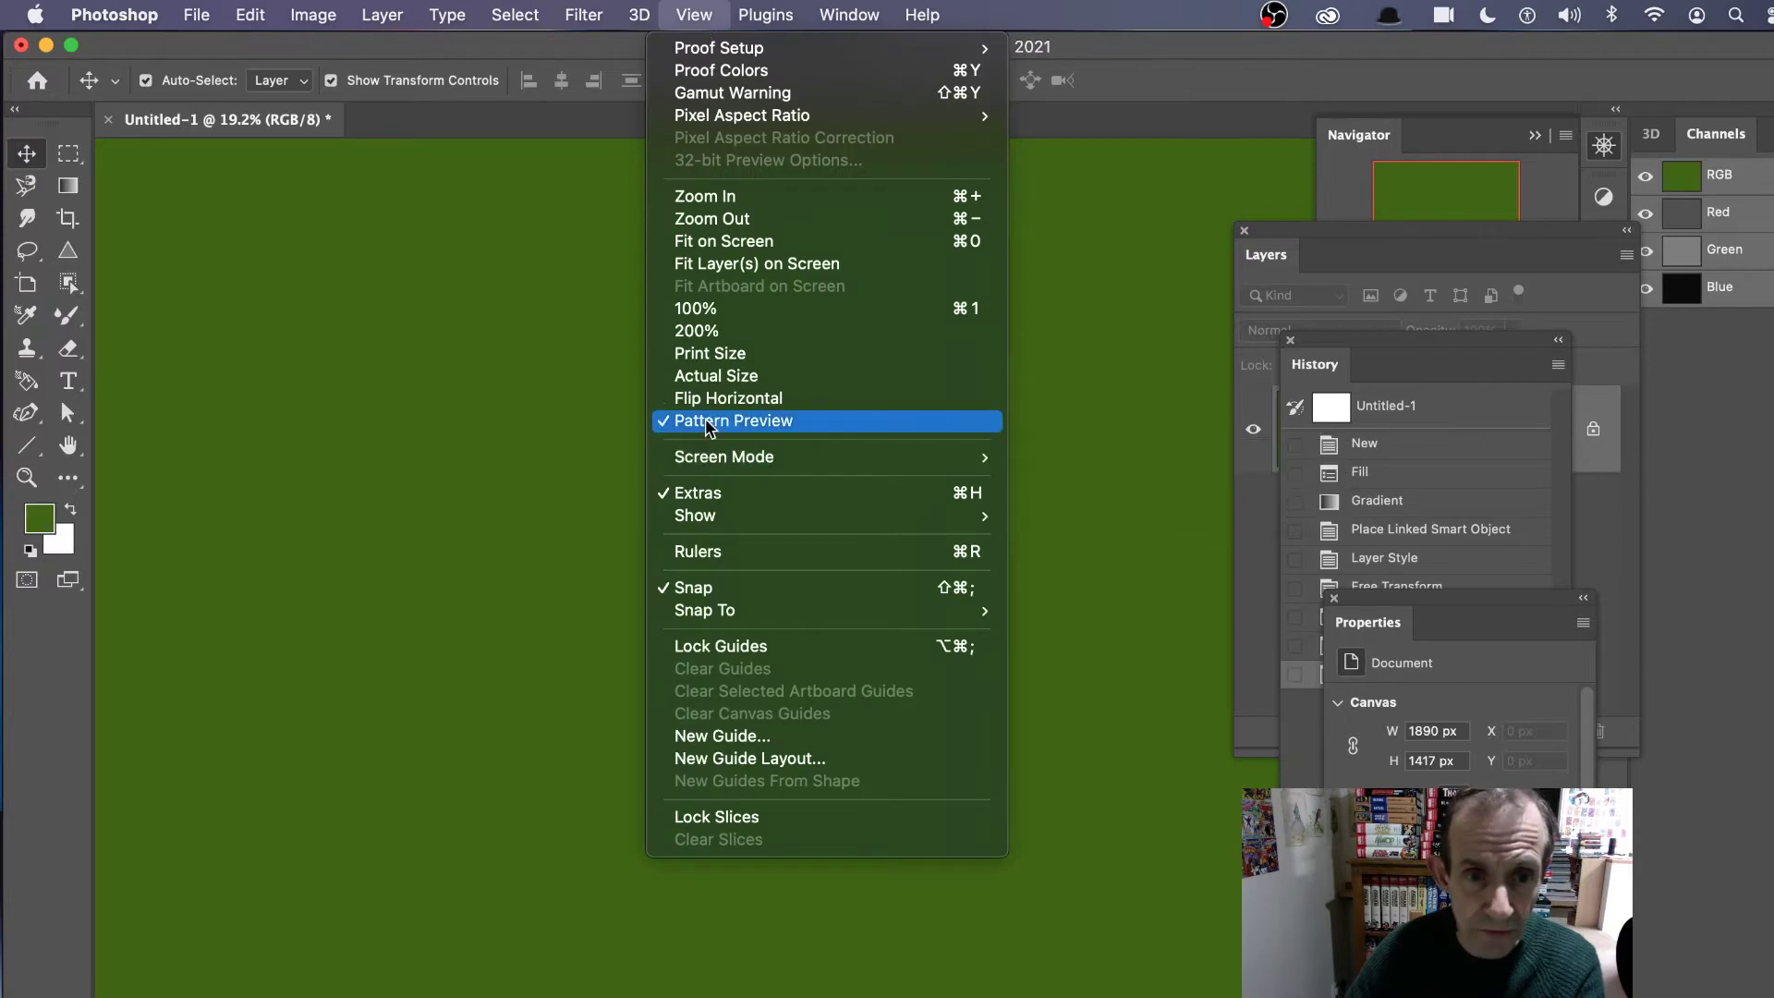
pyautogui.click(734, 421)
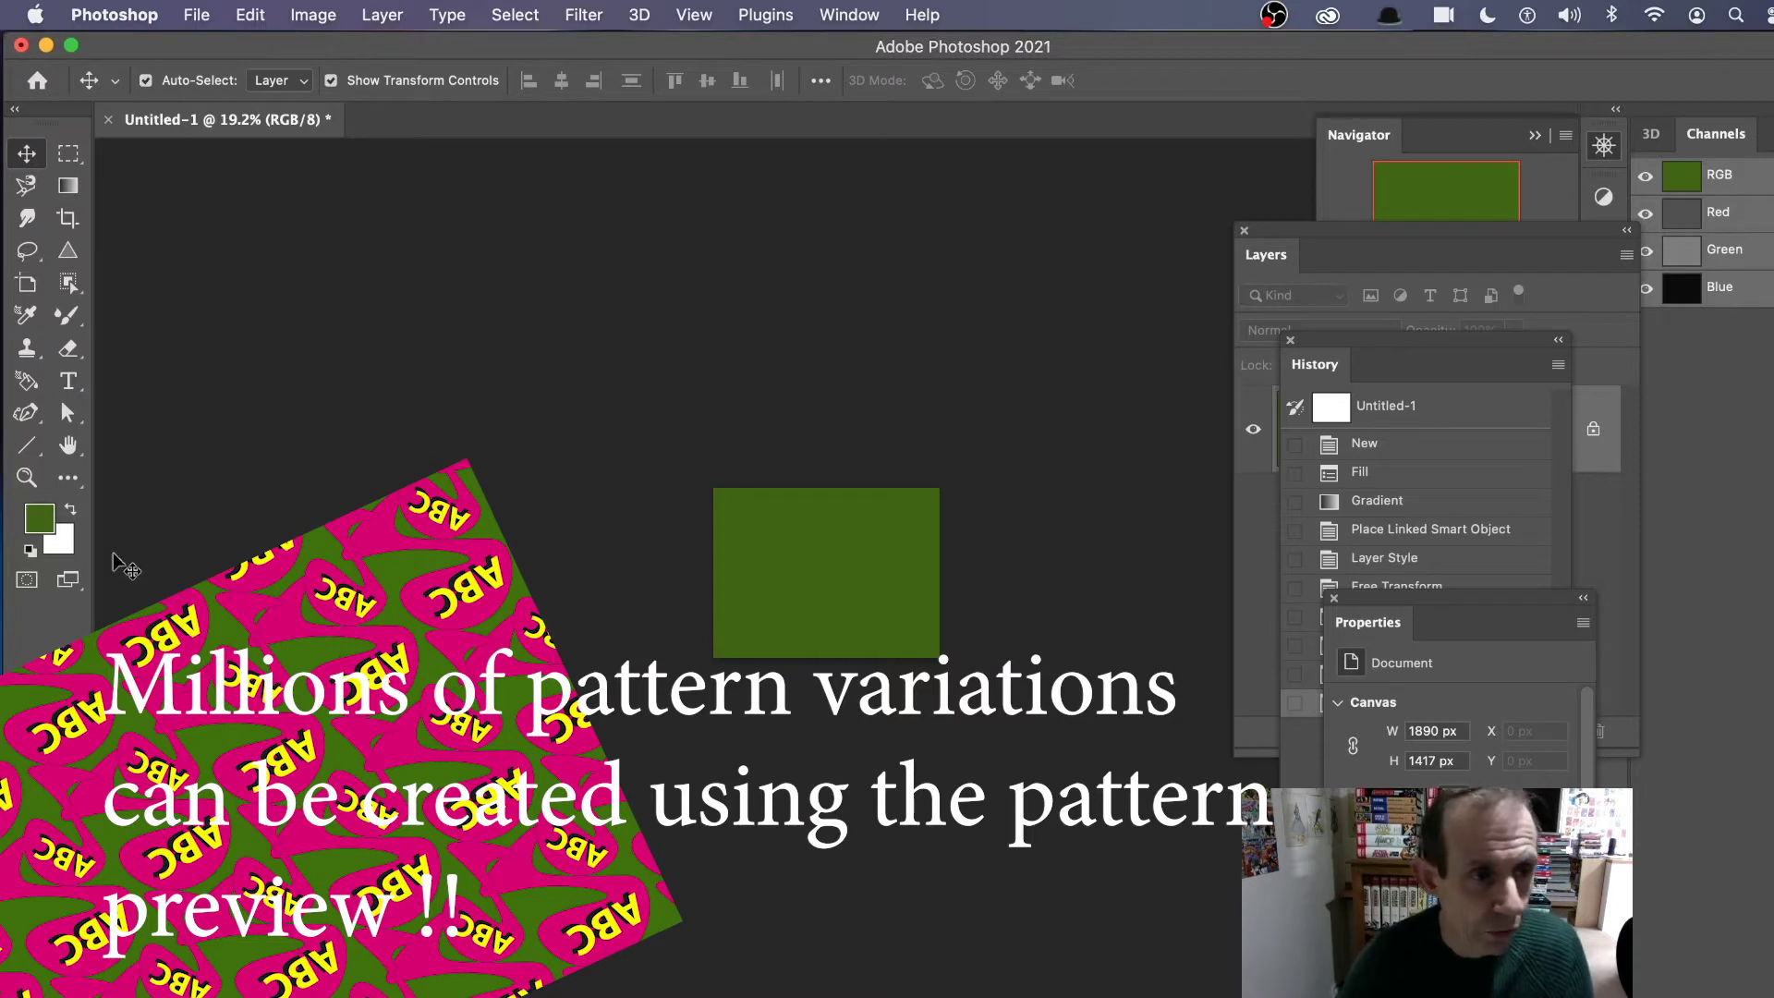
# - Place 1.ai from the Desktop as a linked smart object, using page 1 cropped to its bounding box
pyautogui.click(197, 15)
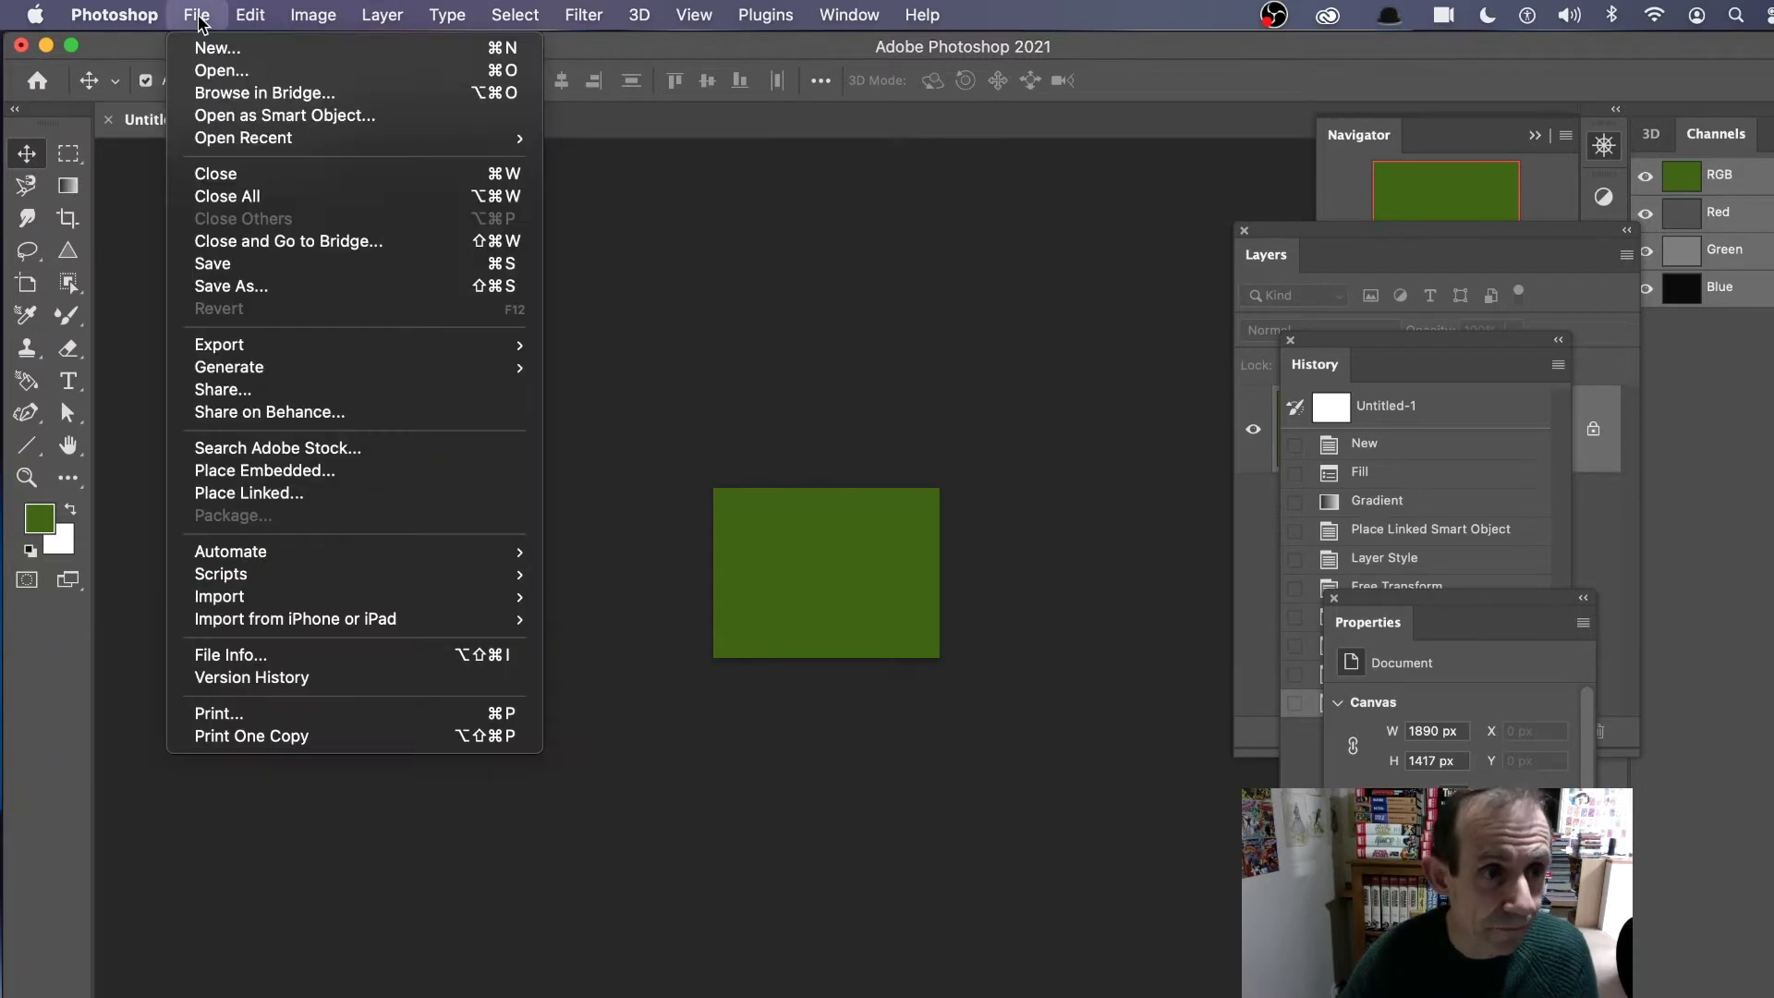
pyautogui.click(269, 496)
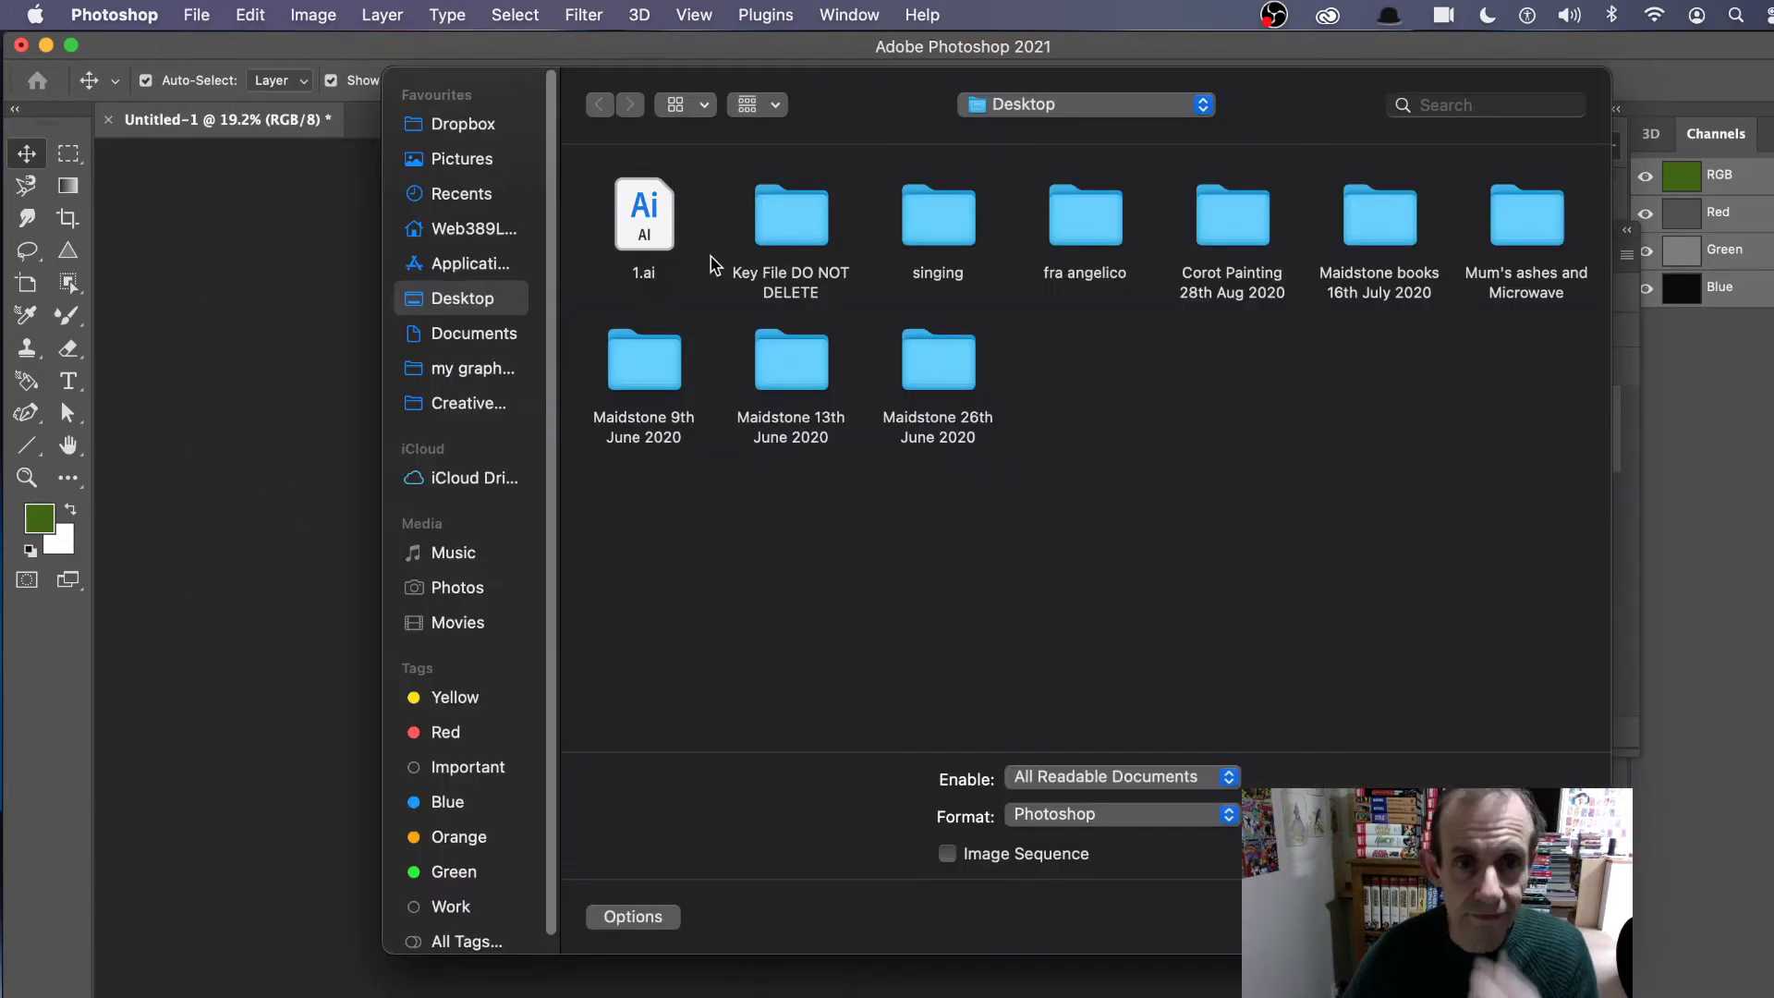
pyautogui.click(646, 229)
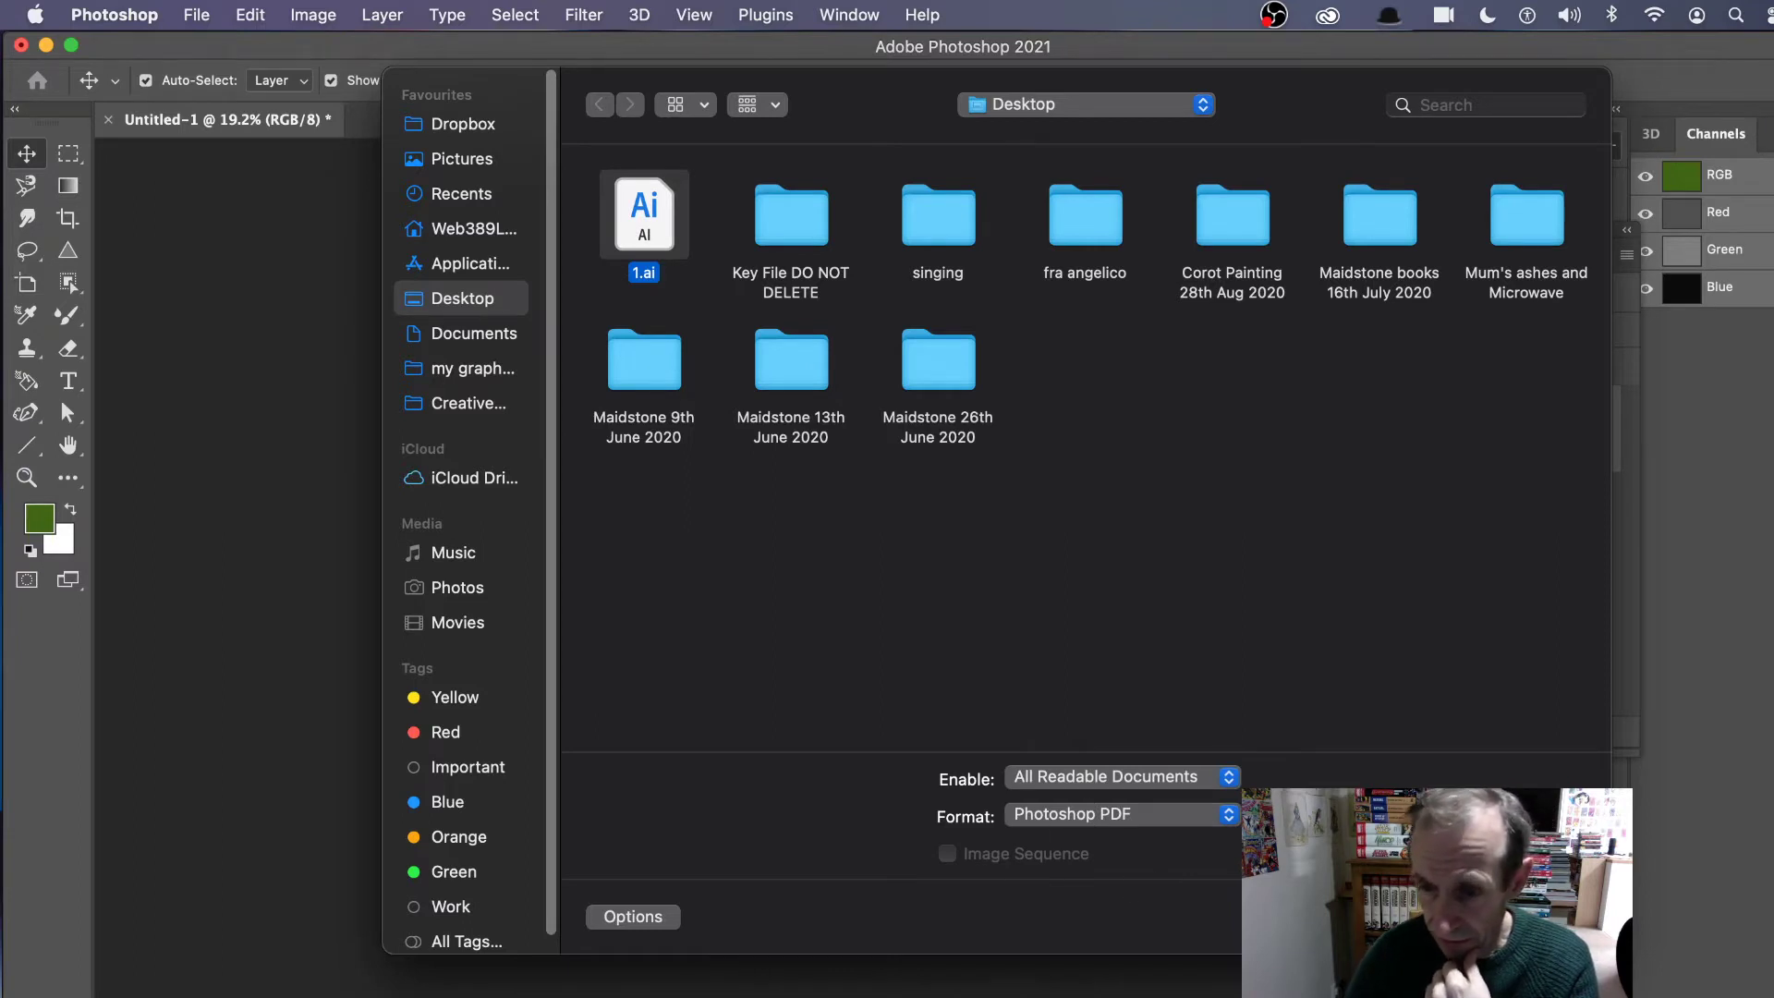
pyautogui.press('Return')
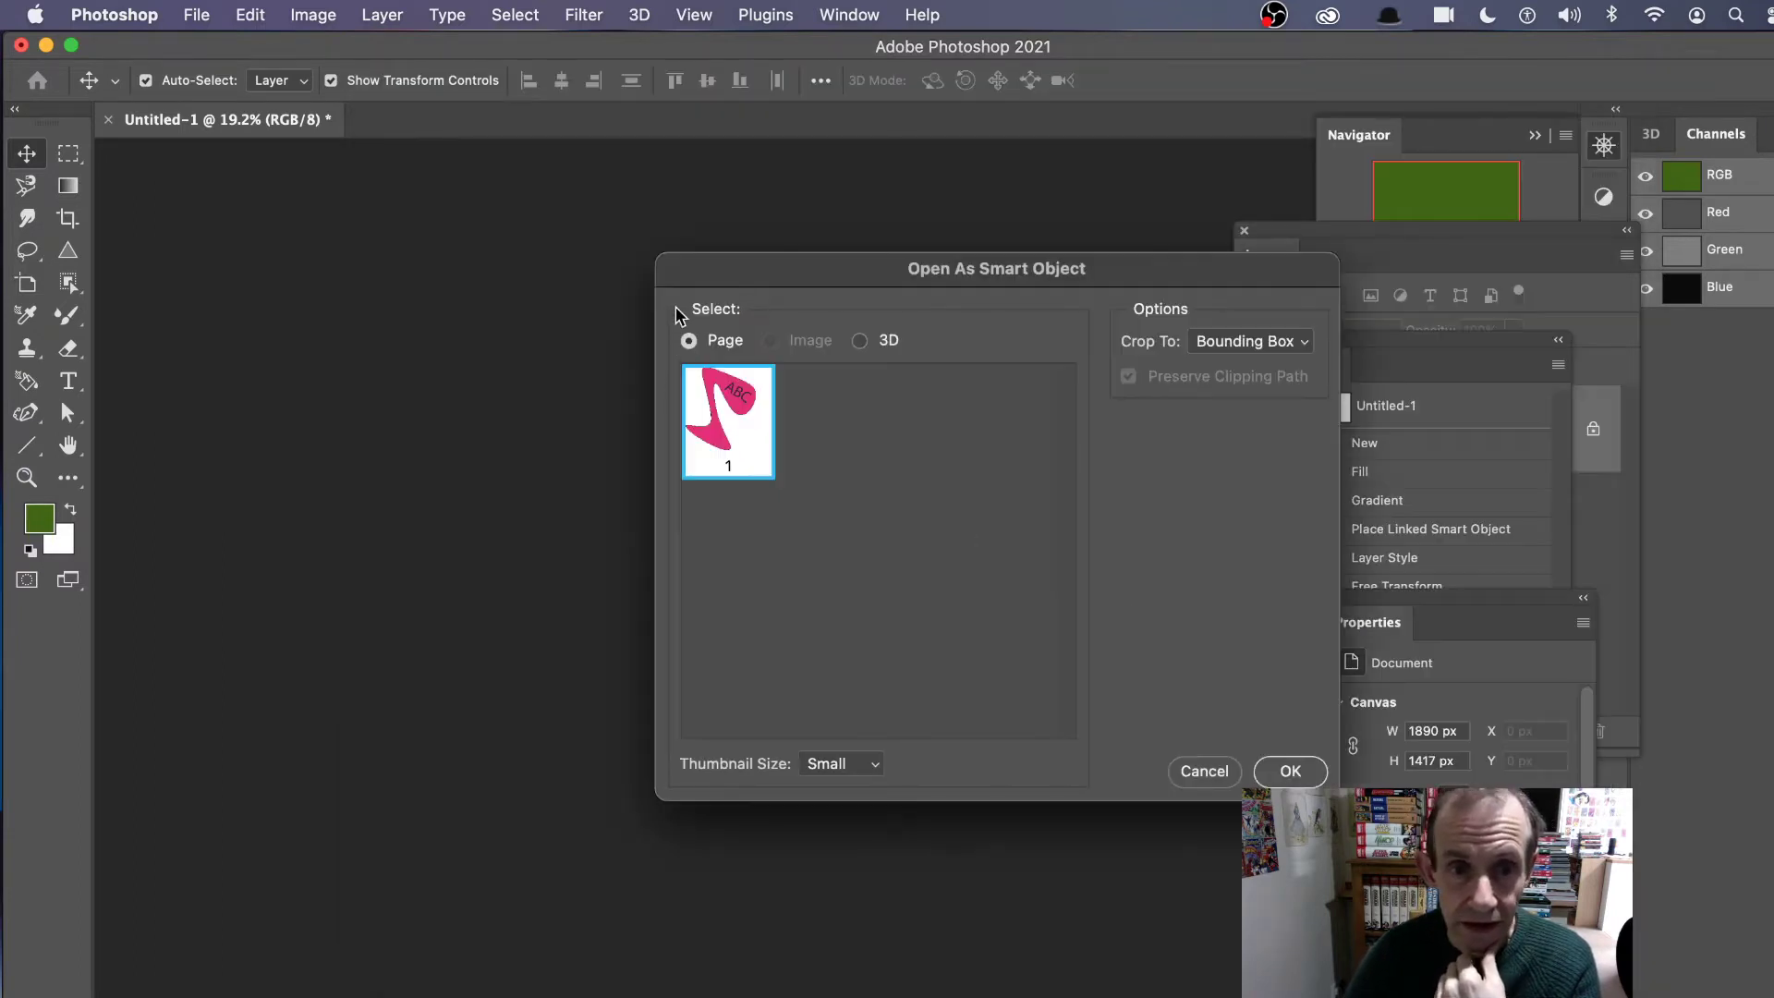
pyautogui.moveTo(1105, 269); pyautogui.dragTo(878, 180)
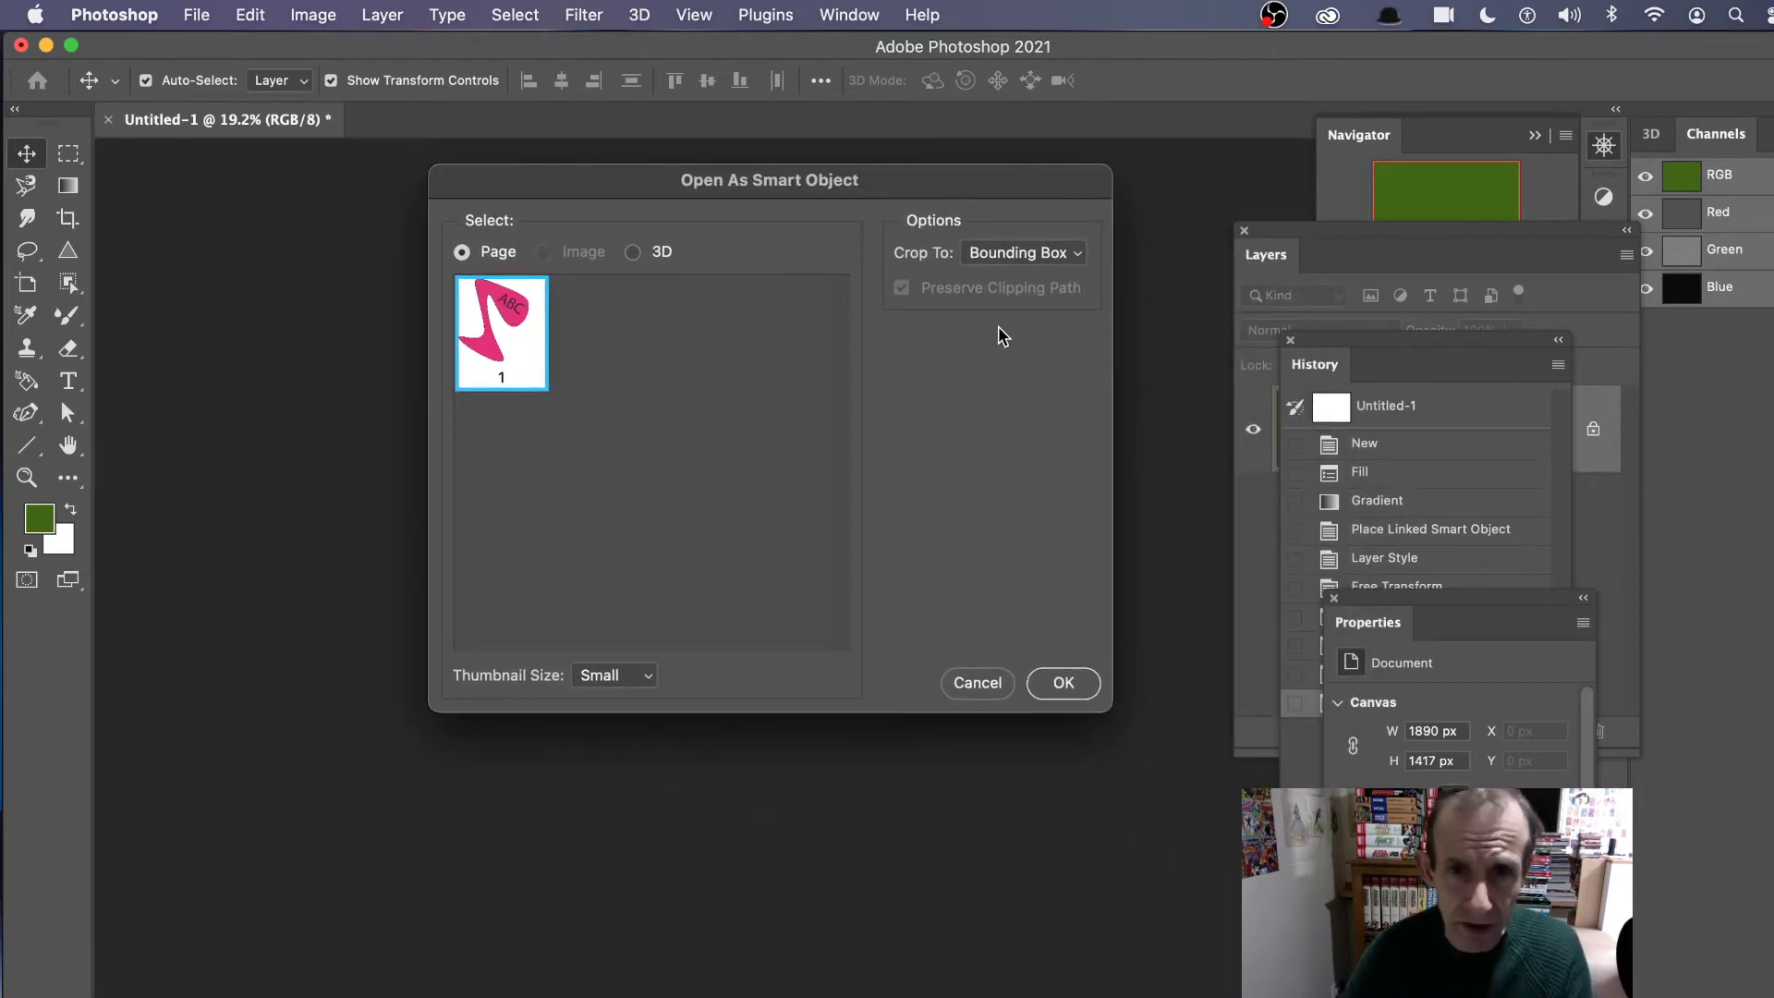
pyautogui.click(1054, 683)
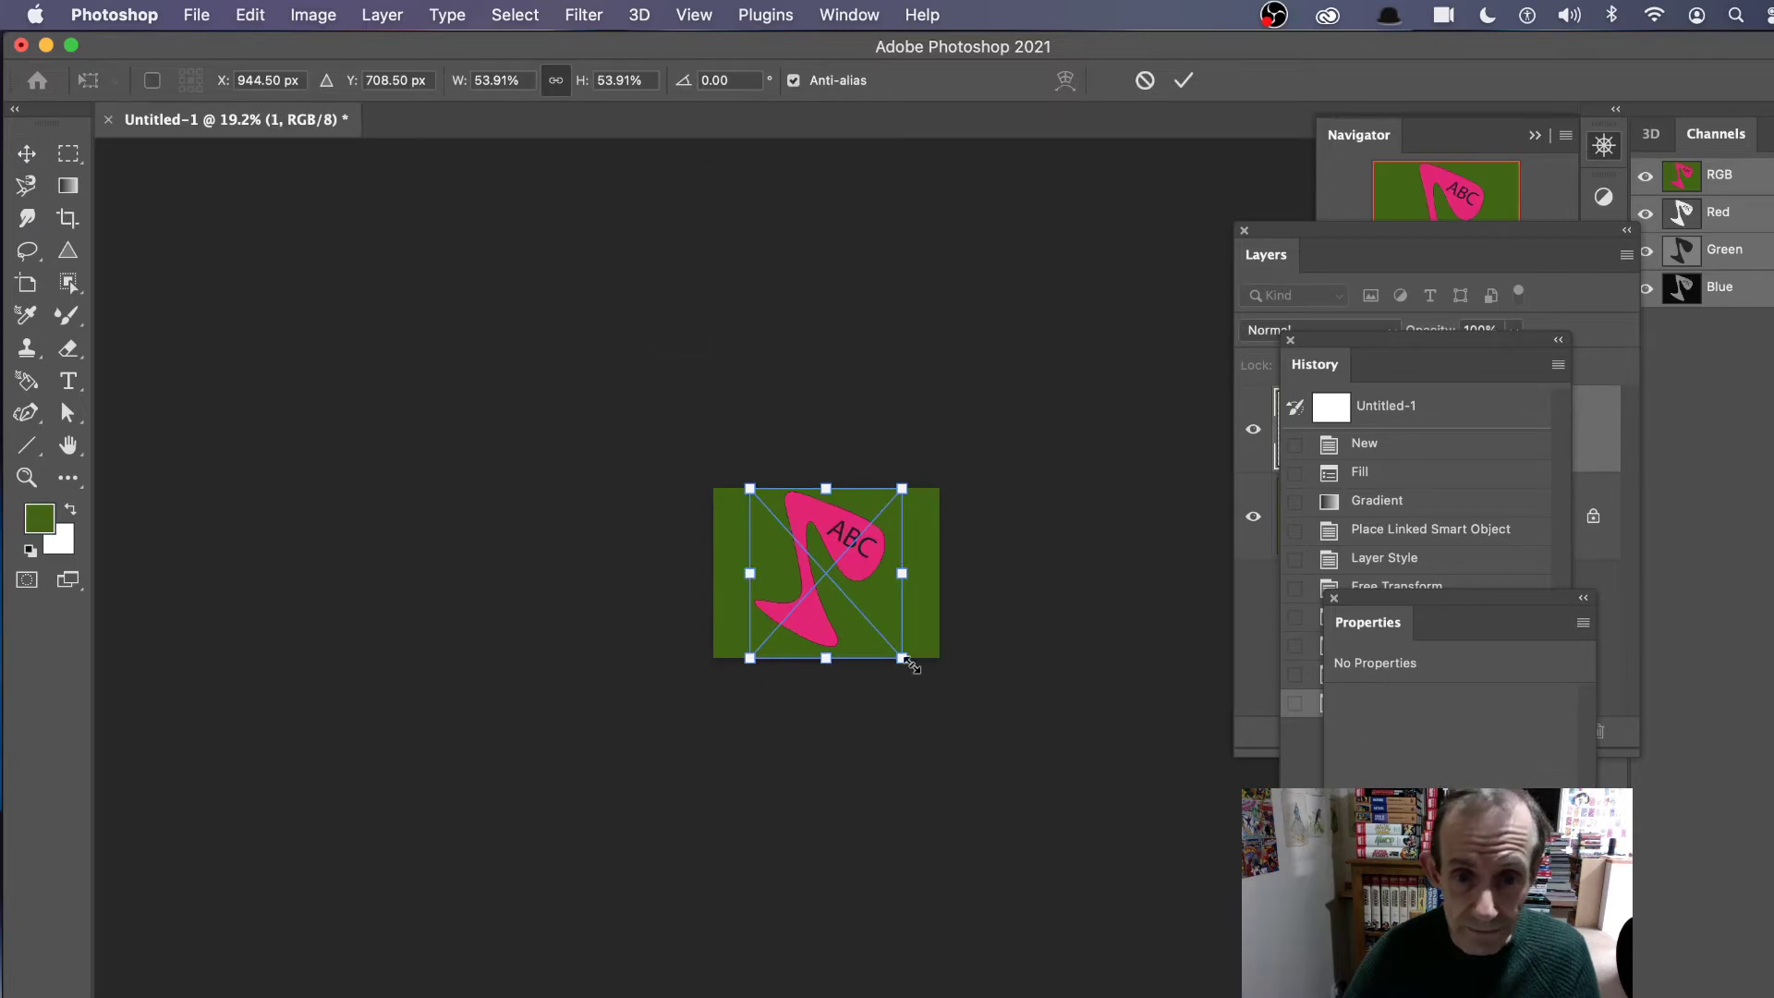
# - Scale the placed artwork to 46% and centre it on the canvas at X 945 px, Y 708.5 px
pyautogui.moveTo(903, 659); pyautogui.dragTo(880, 632)
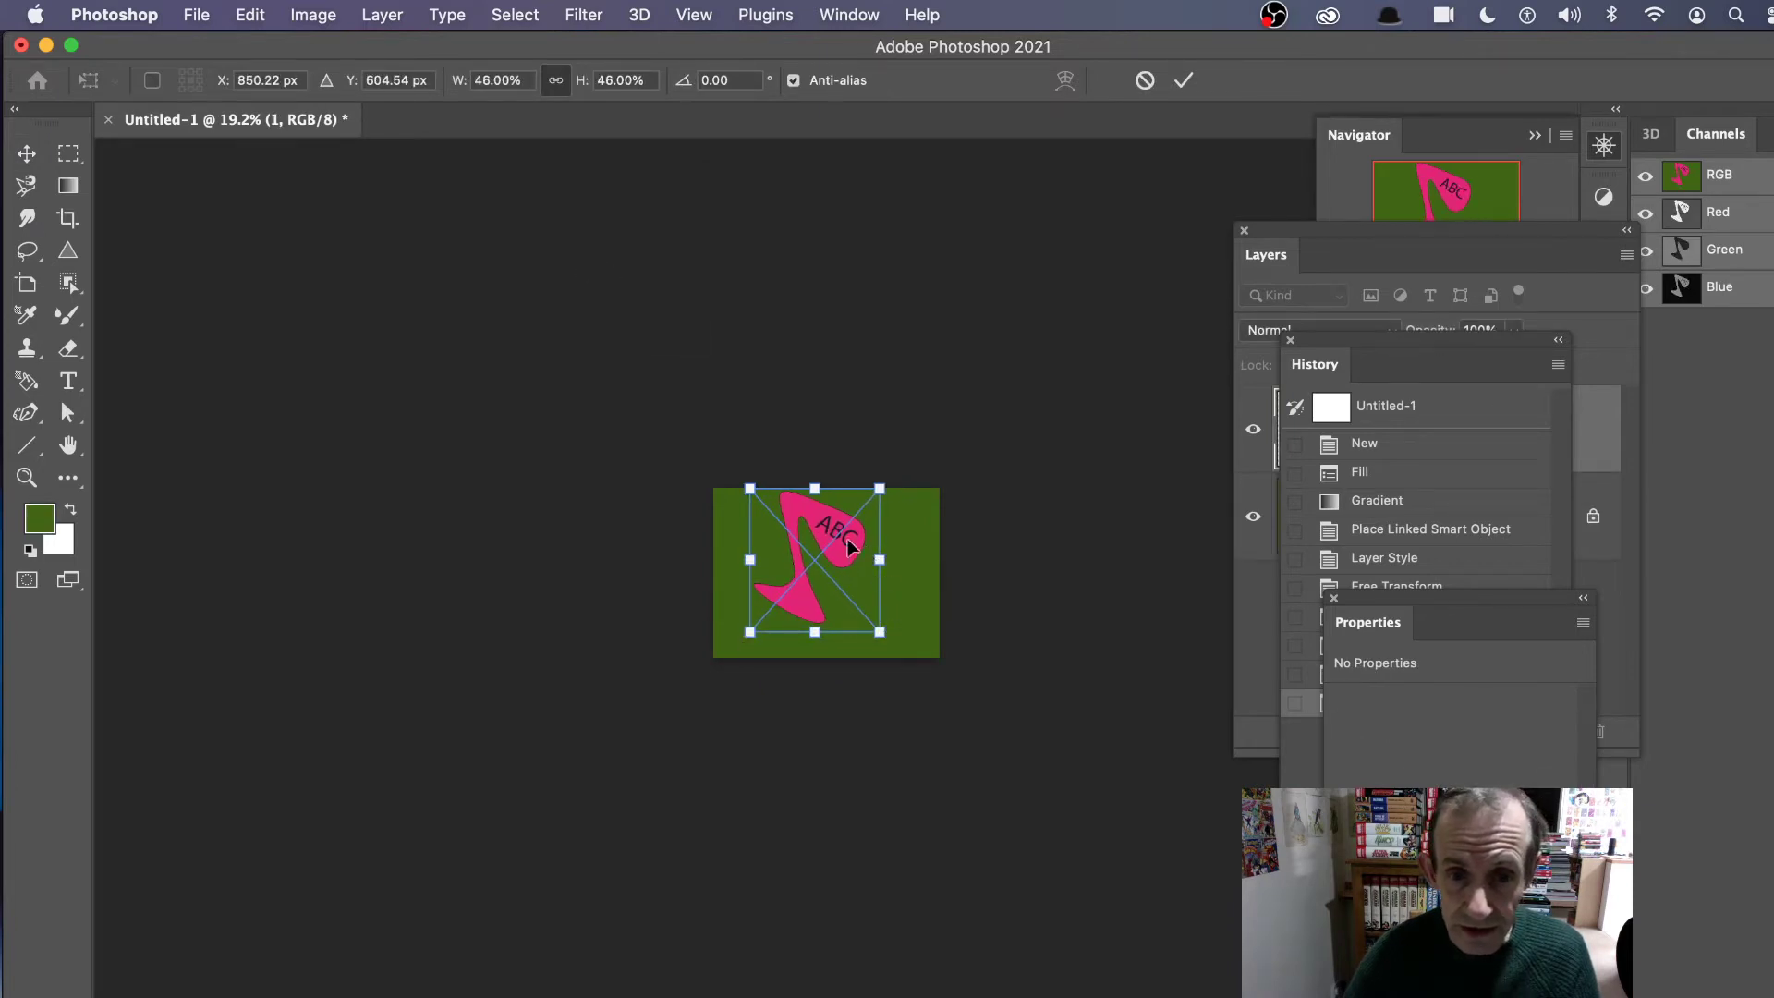
pyautogui.moveTo(850, 547); pyautogui.dragTo(863, 560)
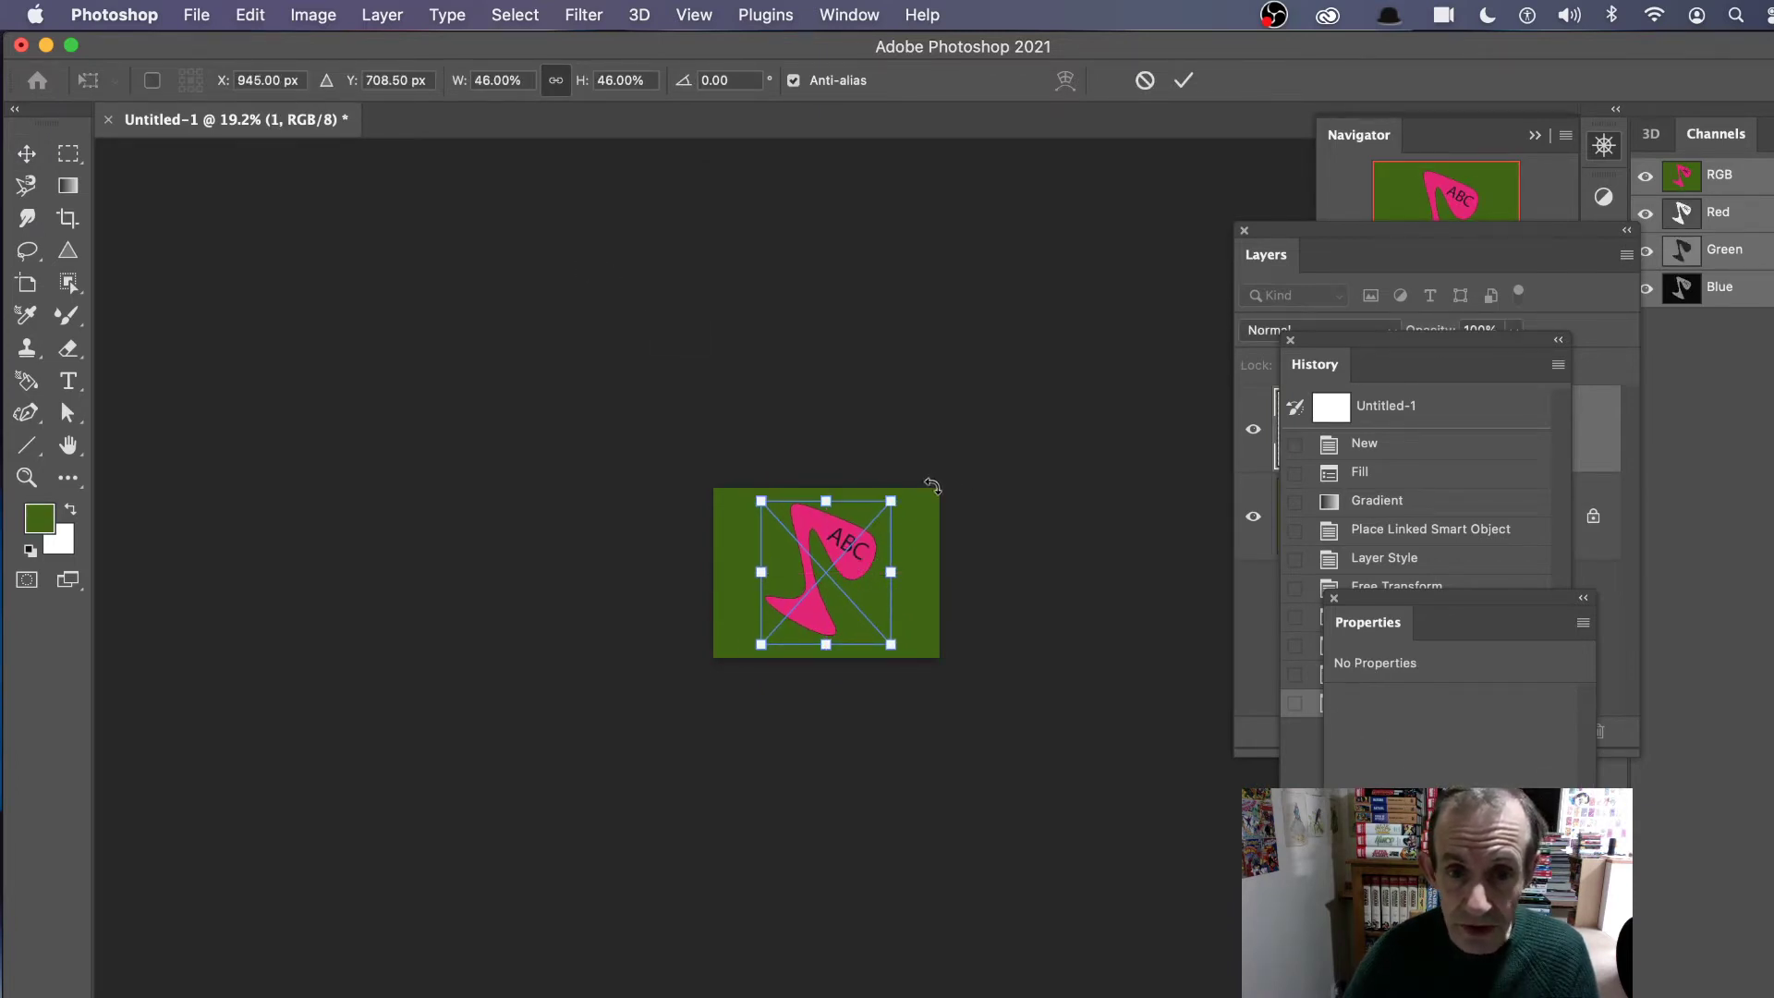
pyautogui.click(1184, 81)
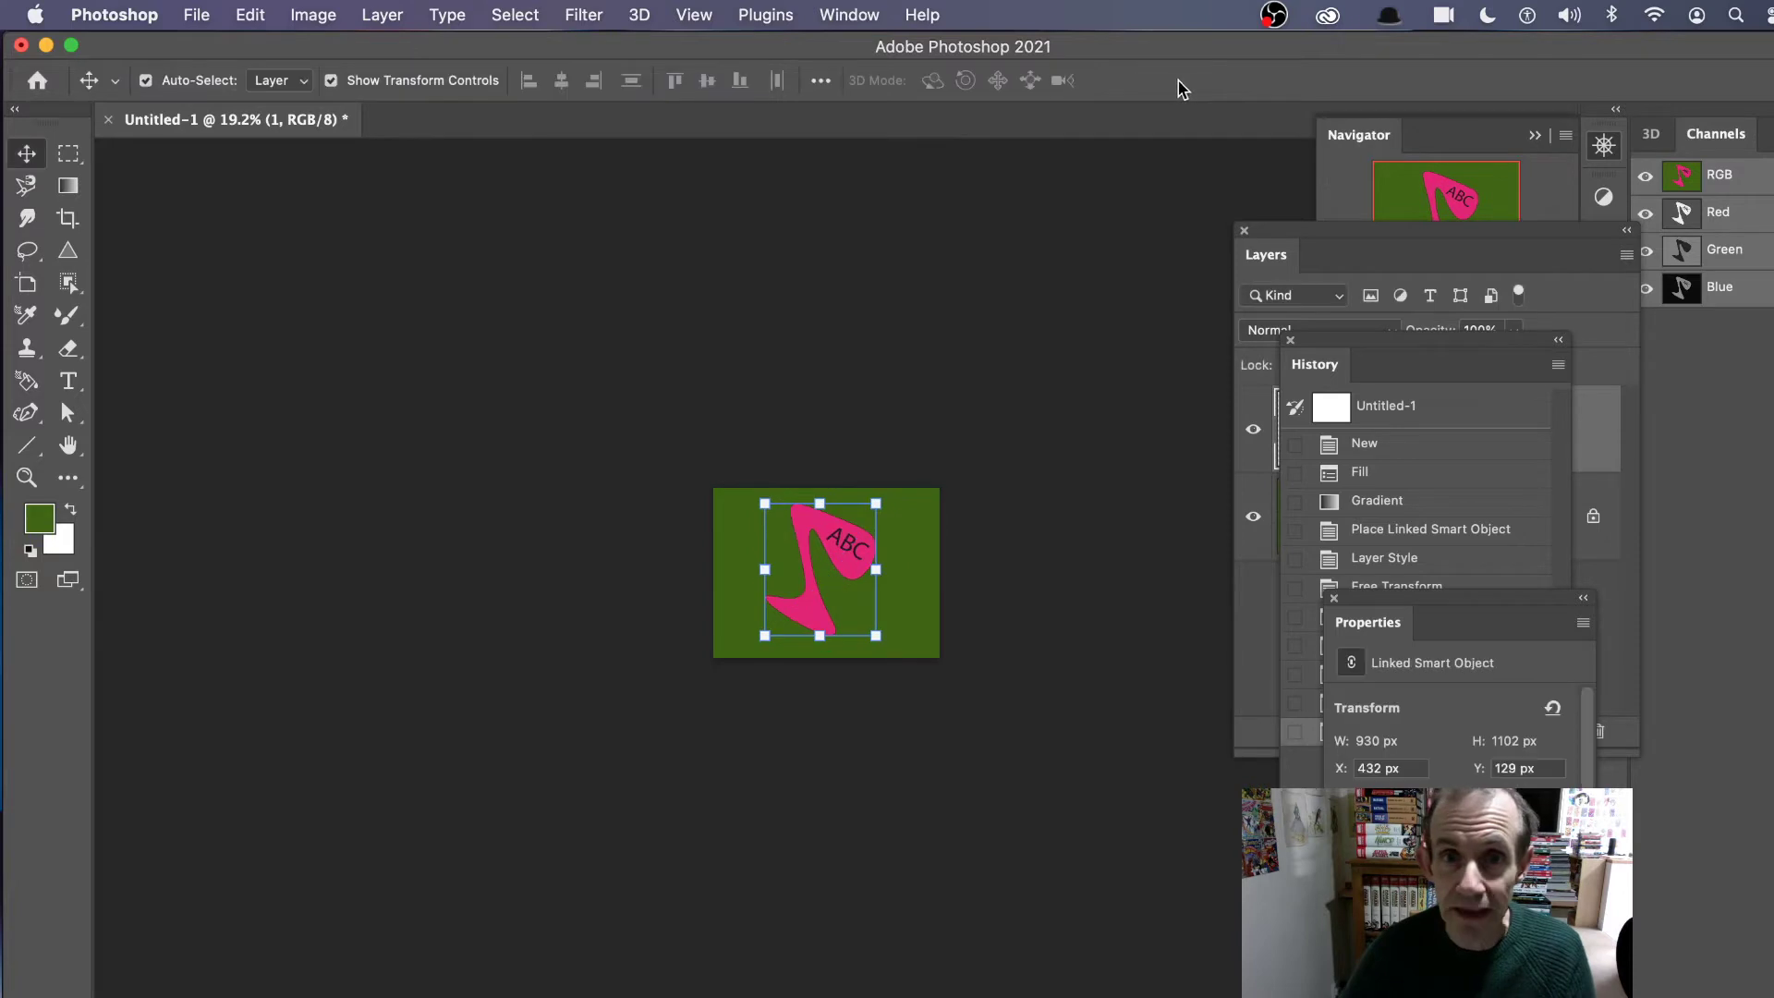
# - Turn on Pattern Preview and accept the smart object notice
pyautogui.click(691, 15)
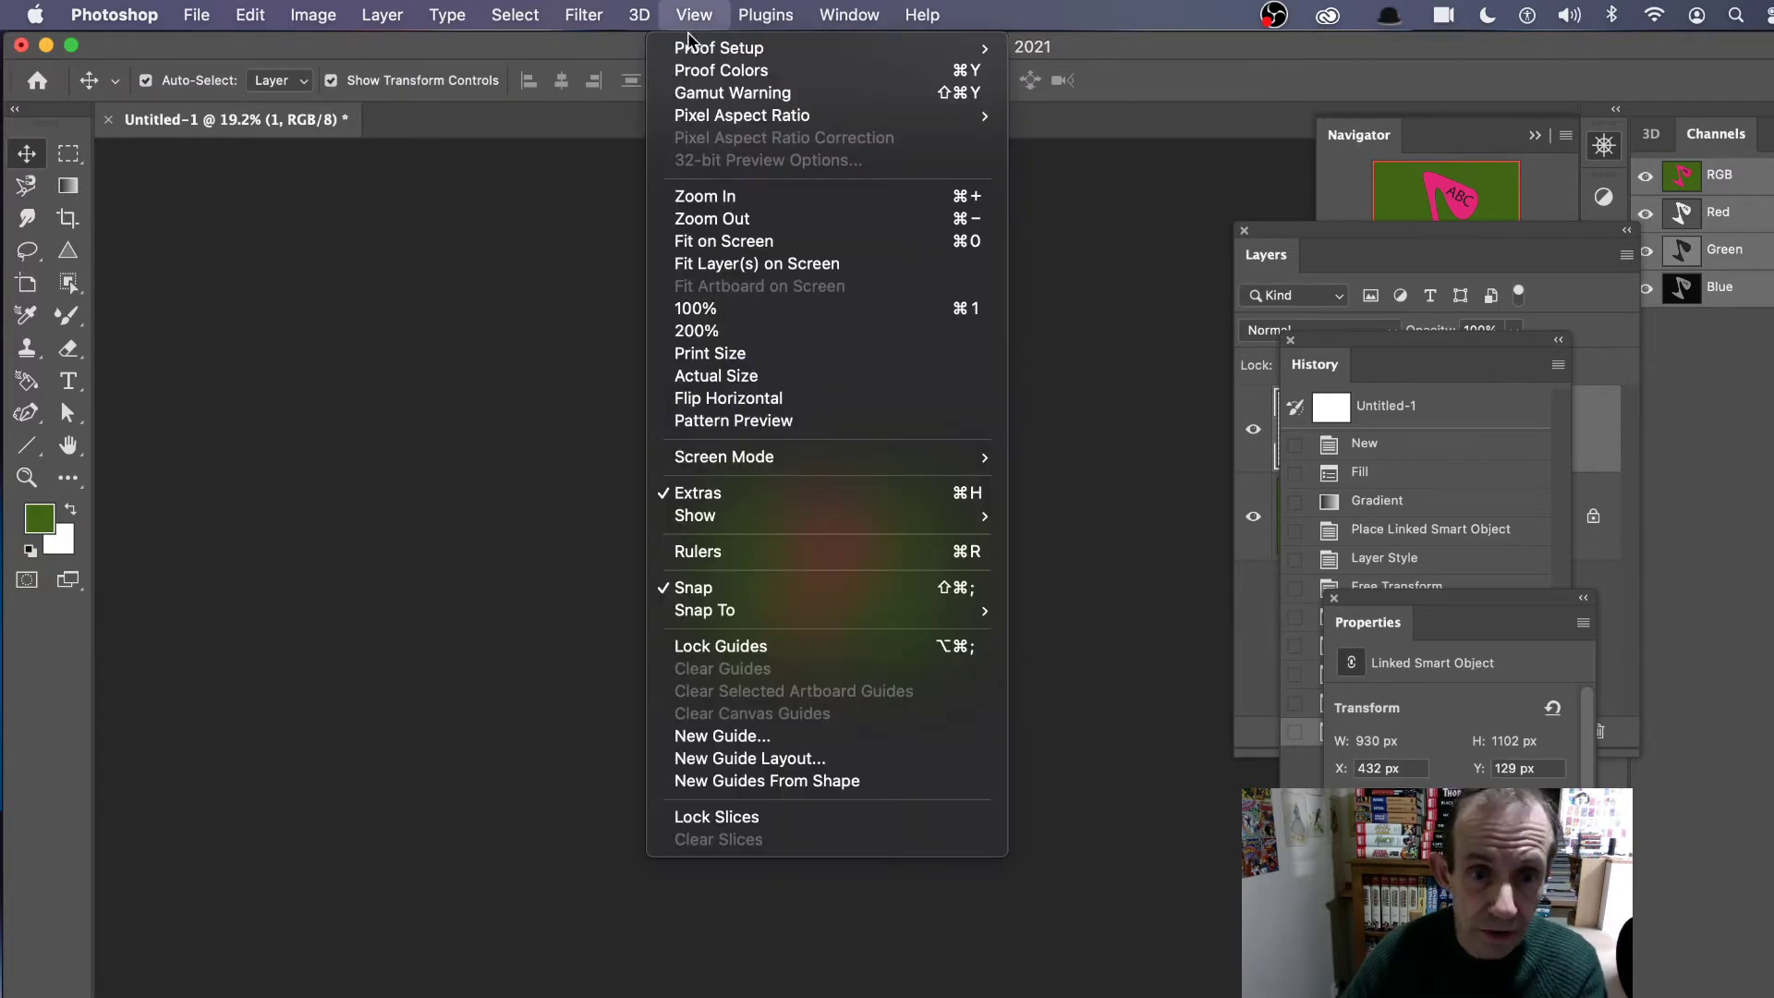
pyautogui.click(800, 425)
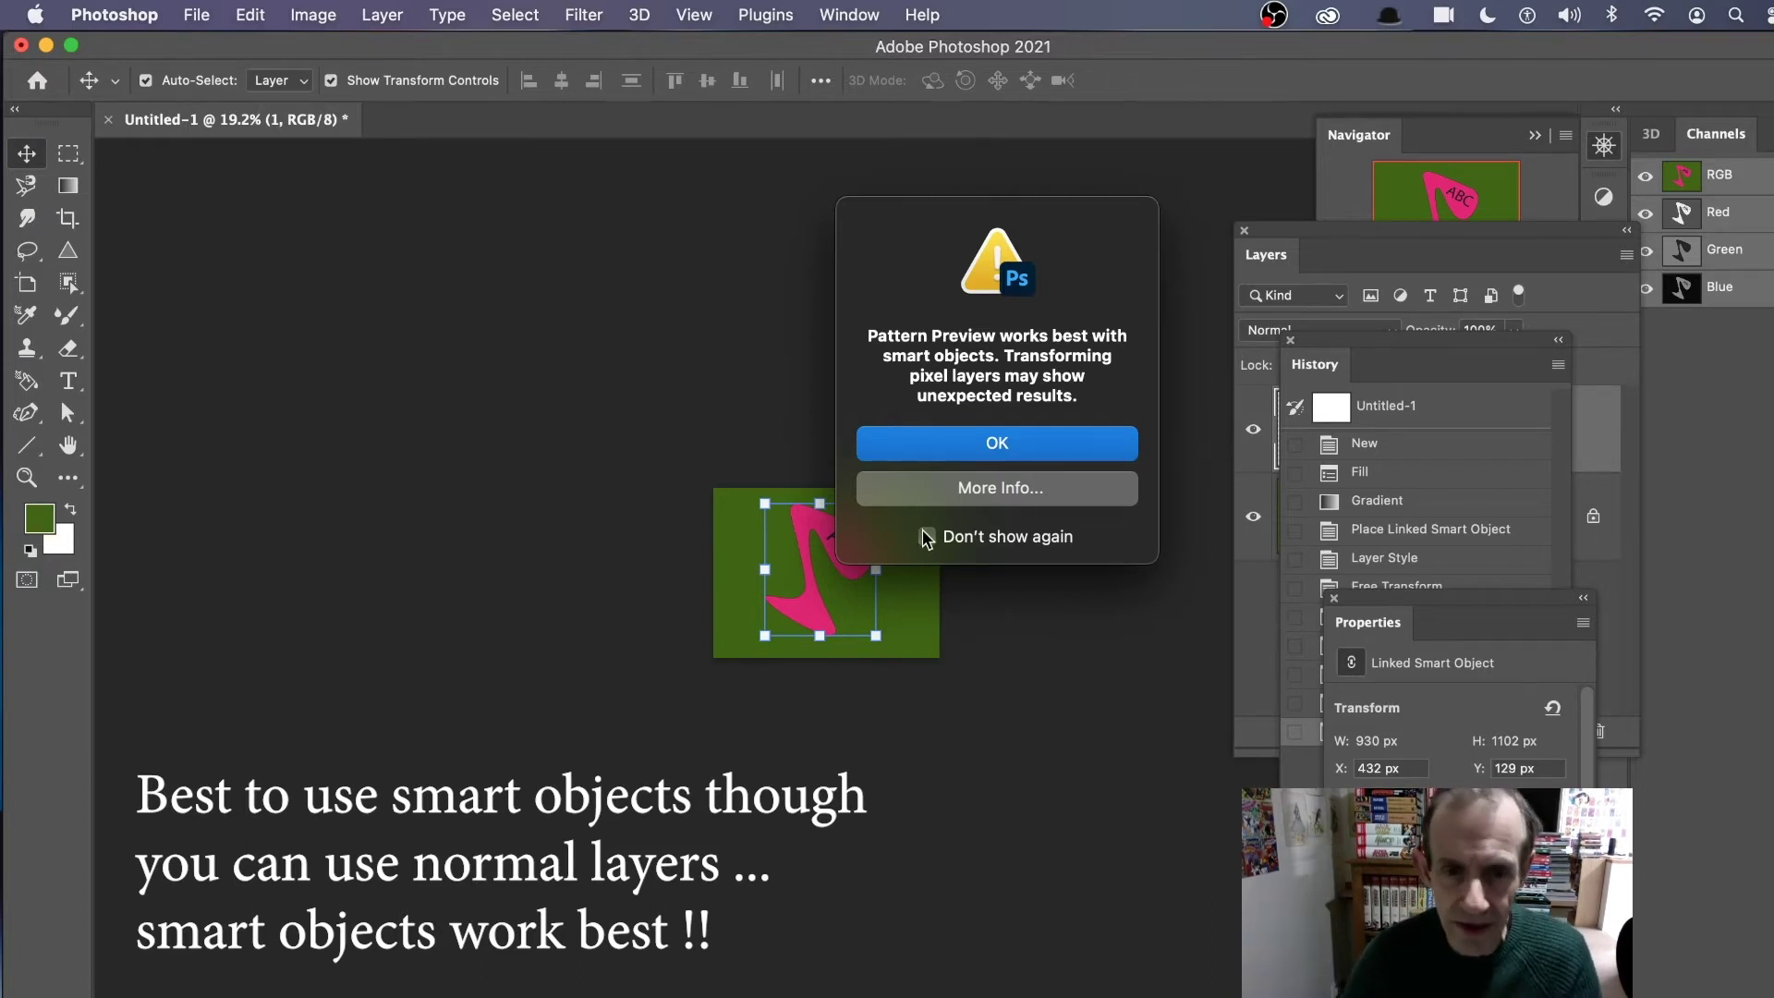
pyautogui.click(1007, 449)
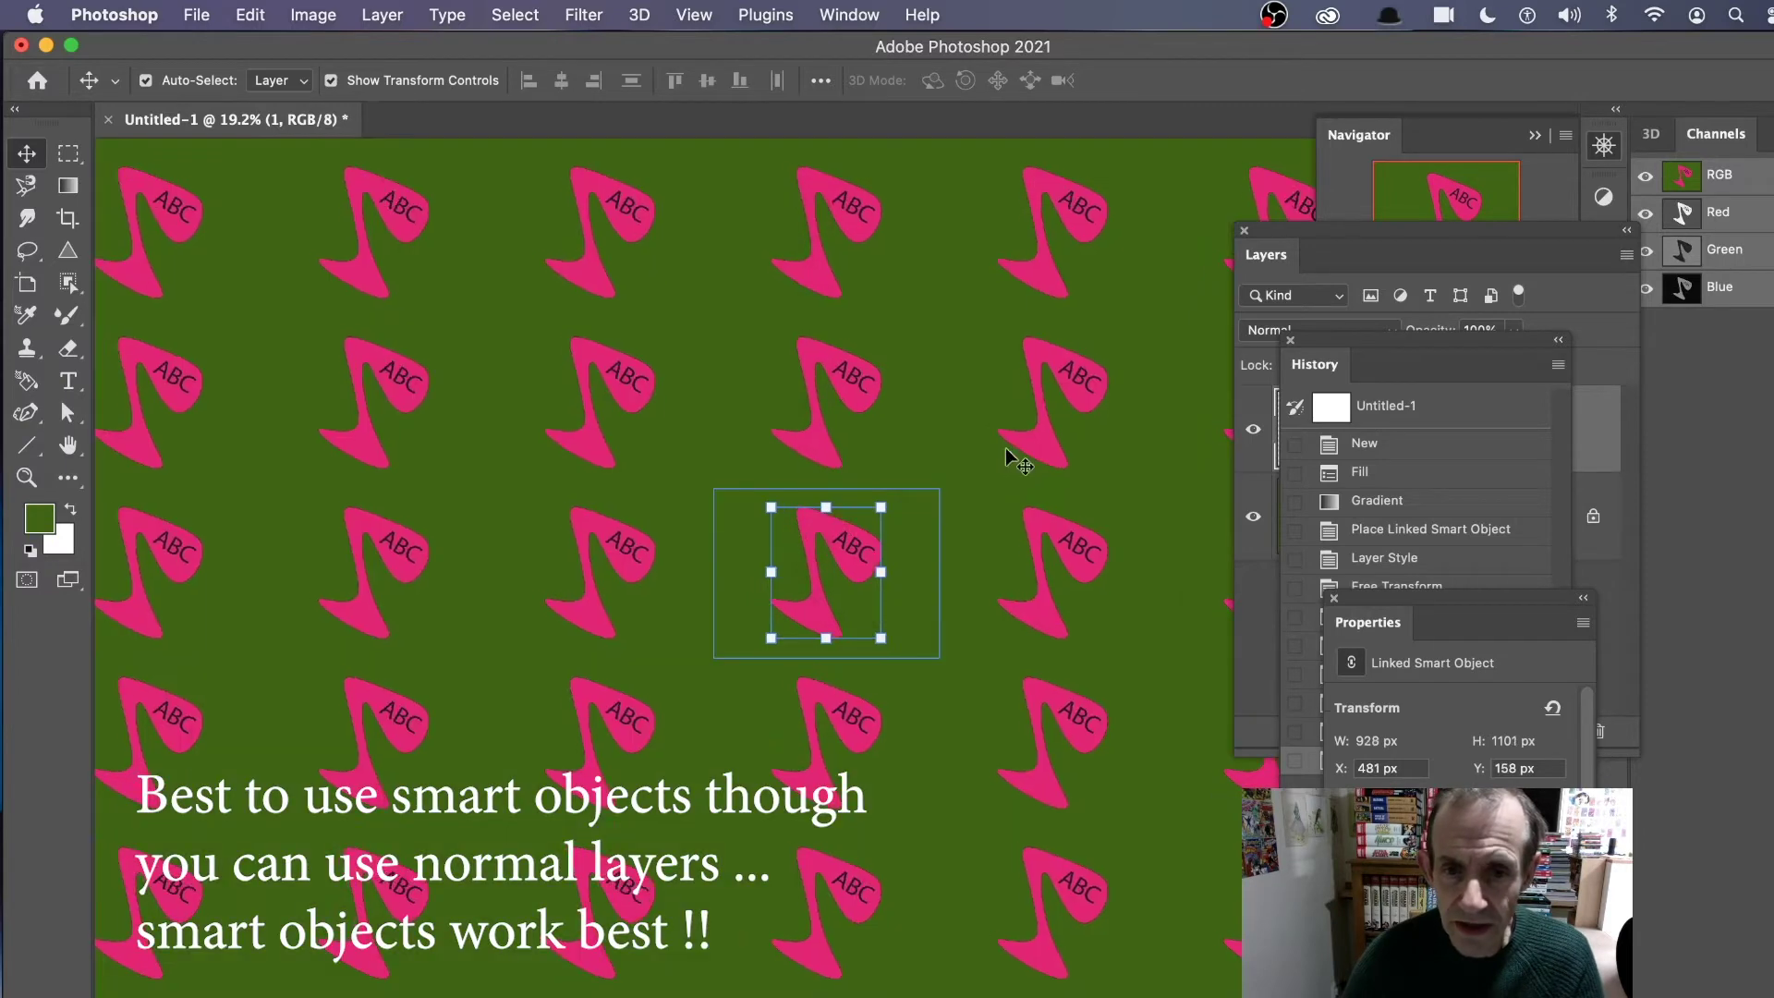
# - Enlarge the artwork to about 88% wide by 95% high, rotate it about 51.6°, and reposition it slightly lower on the tile
pyautogui.moveTo(771, 508); pyautogui.dragTo(571, 387)
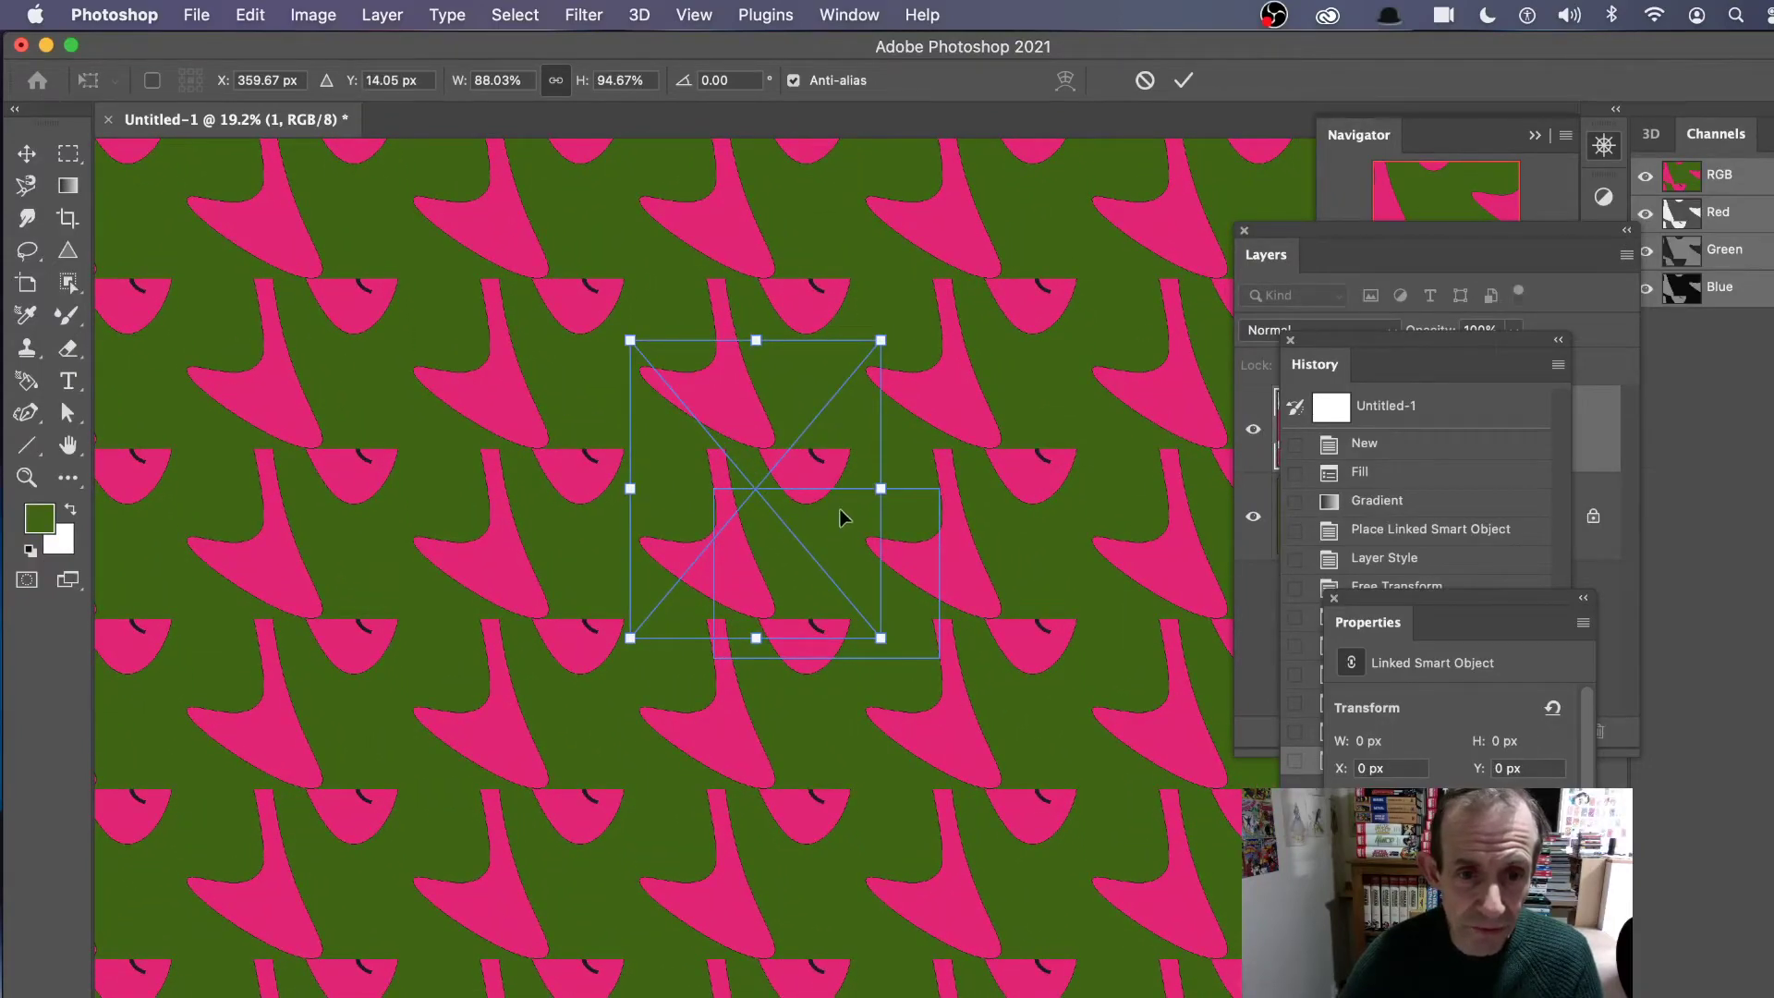
pyautogui.moveTo(897, 330); pyautogui.dragTo(968, 497)
pyautogui.press('Return')
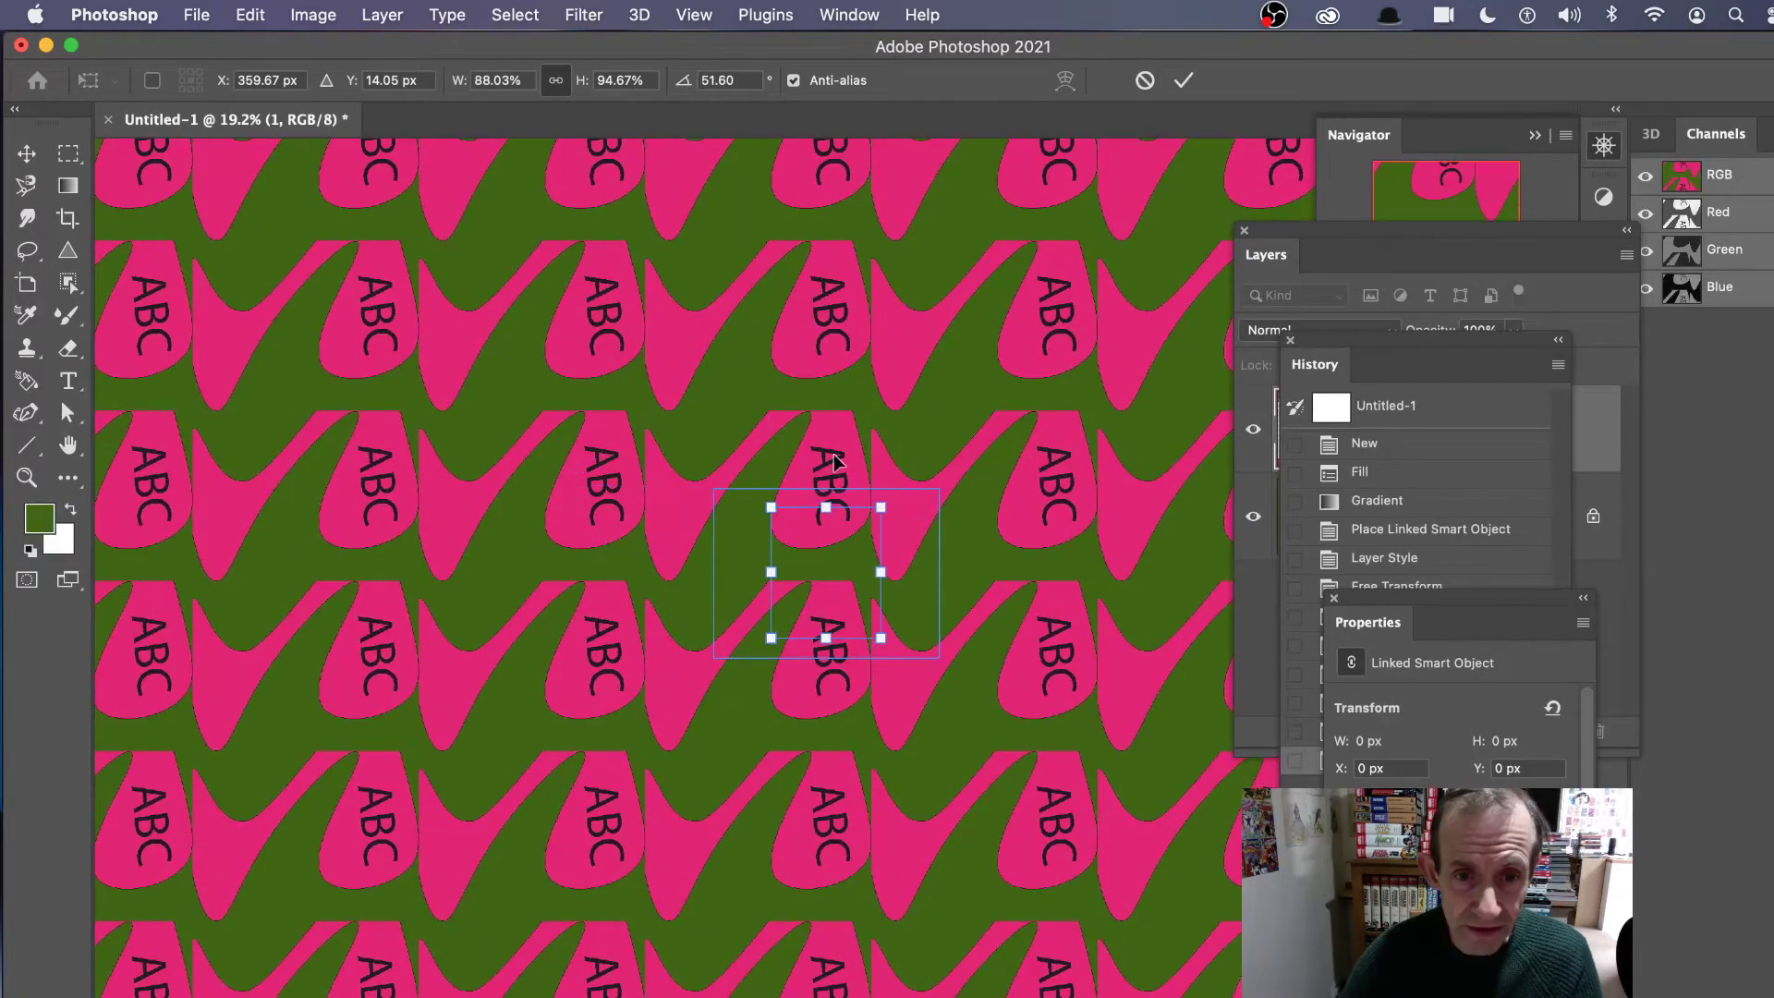
pyautogui.moveTo(833, 471); pyautogui.dragTo(842, 566)
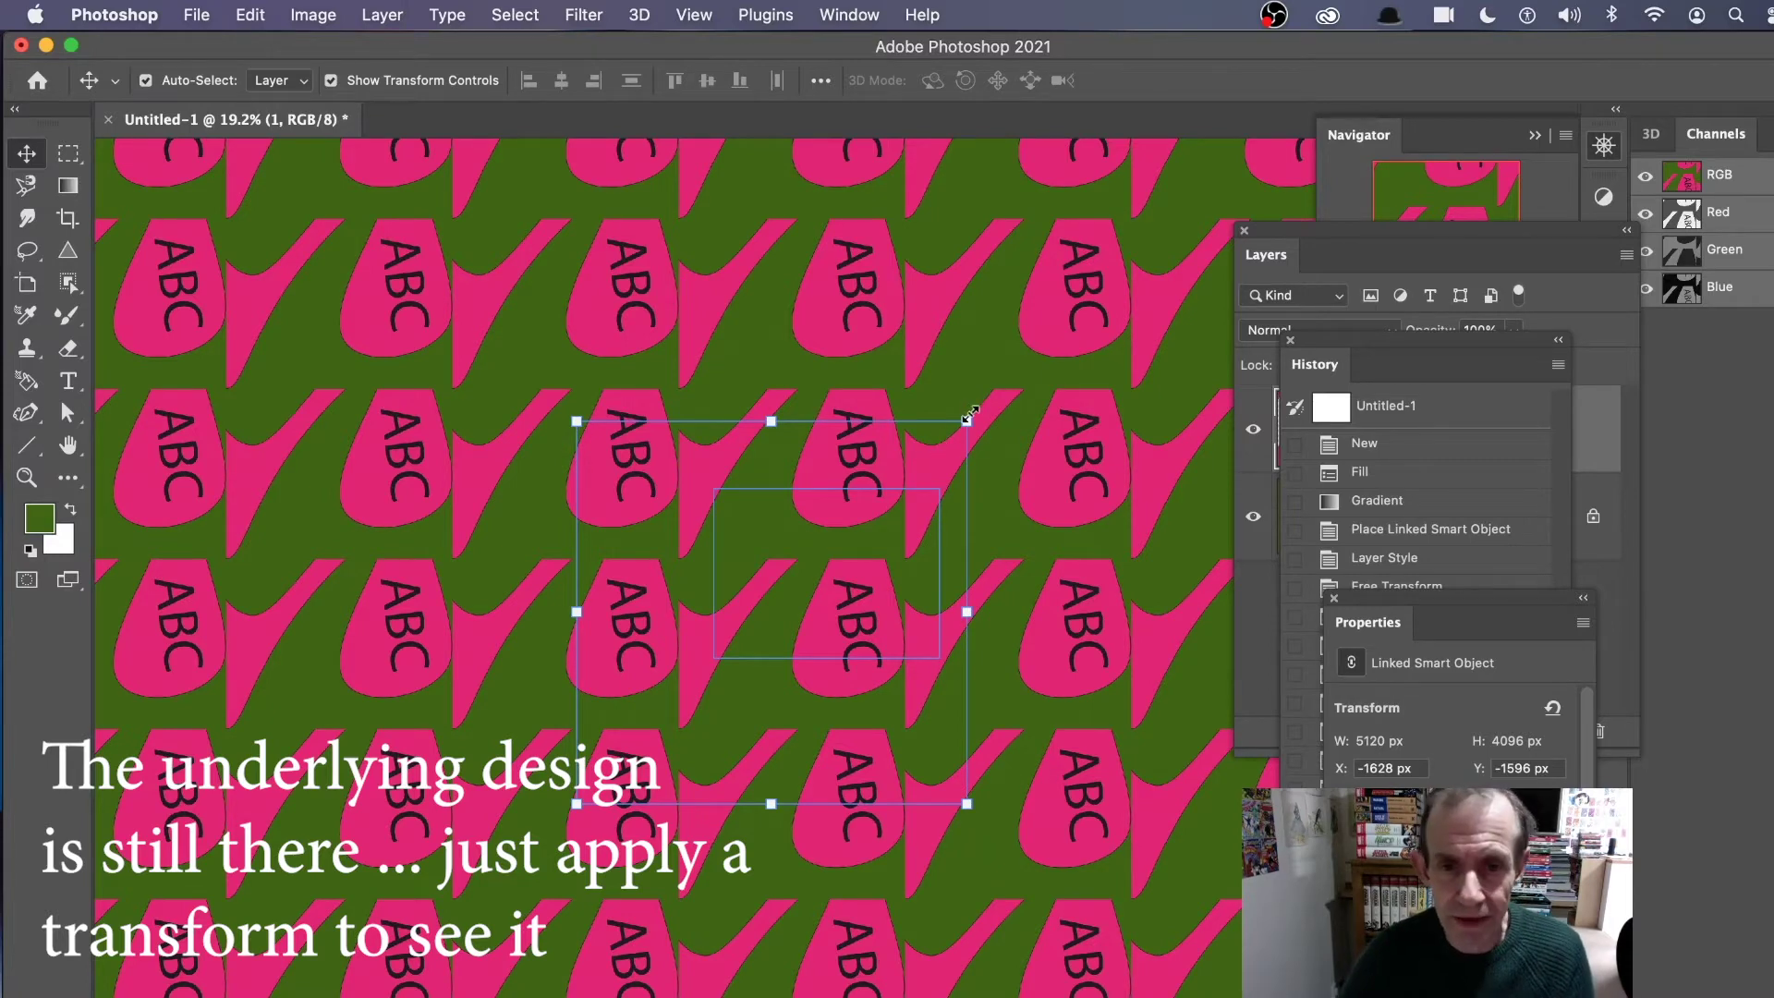
# - Scale the artwork down to about 61% wide by 66% high, with a rotation of about 50.9°, on the tile
pyautogui.moveTo(973, 416); pyautogui.dragTo(968, 434)
pyautogui.moveTo(813, 411); pyautogui.dragTo(892, 460)
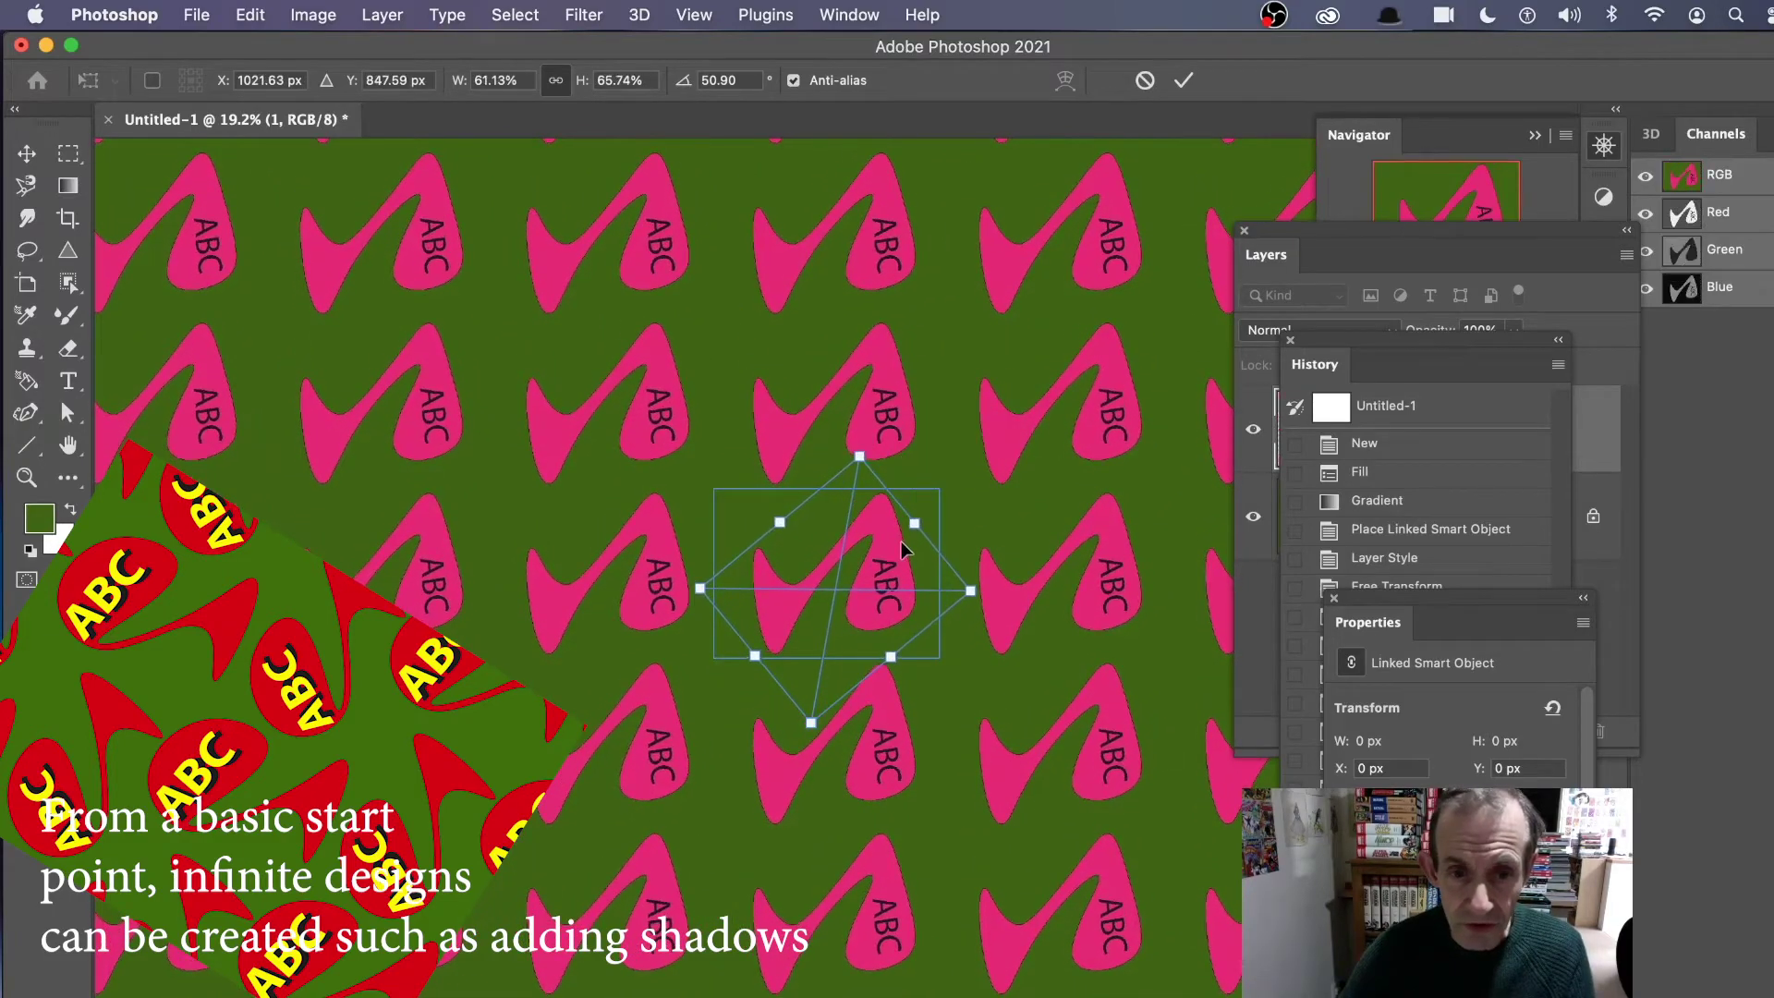
pyautogui.press('Return')
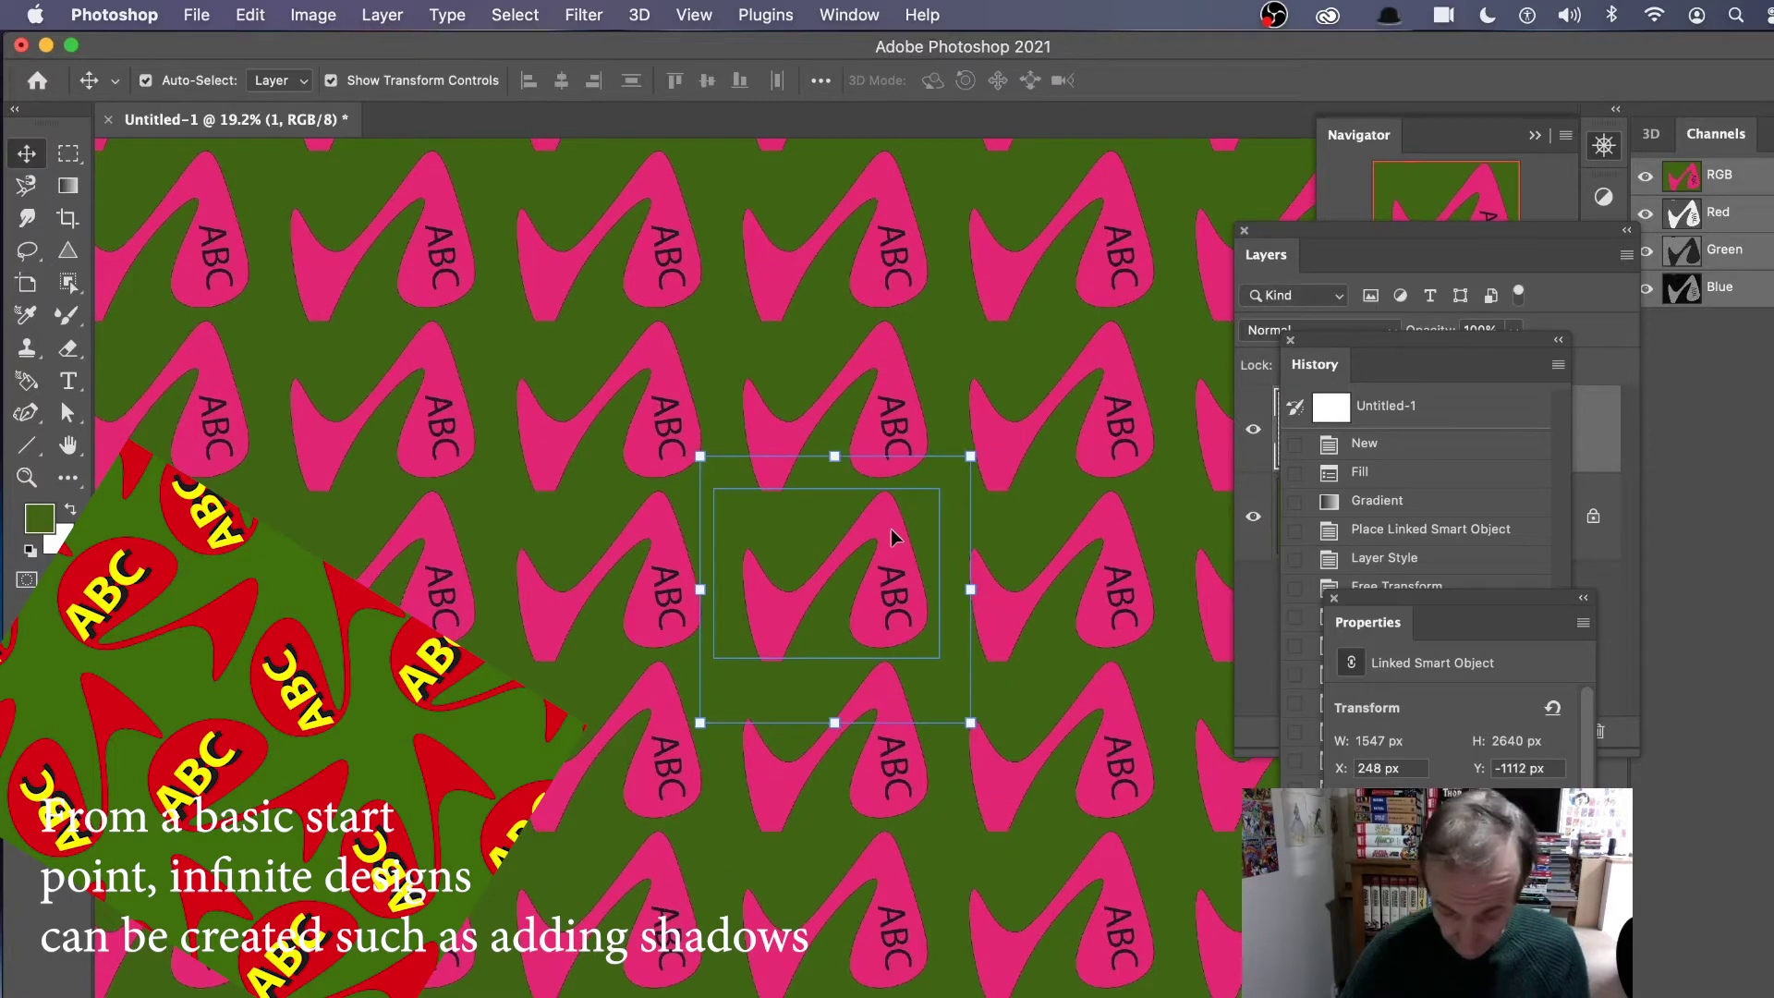
# - Rotate the artwork to about 55.6° and place a duplicate of it slightly above and to the left of the original
pyautogui.moveTo(906, 544)
pyautogui.mouseDown()
pyautogui.moveTo(889, 527)
pyautogui.moveTo(902, 534)
pyautogui.mouseUp()
pyautogui.moveTo(991, 438)
pyautogui.mouseDown()
pyautogui.moveTo(1000, 393)
pyautogui.moveTo(989, 467)
pyautogui.mouseUp()
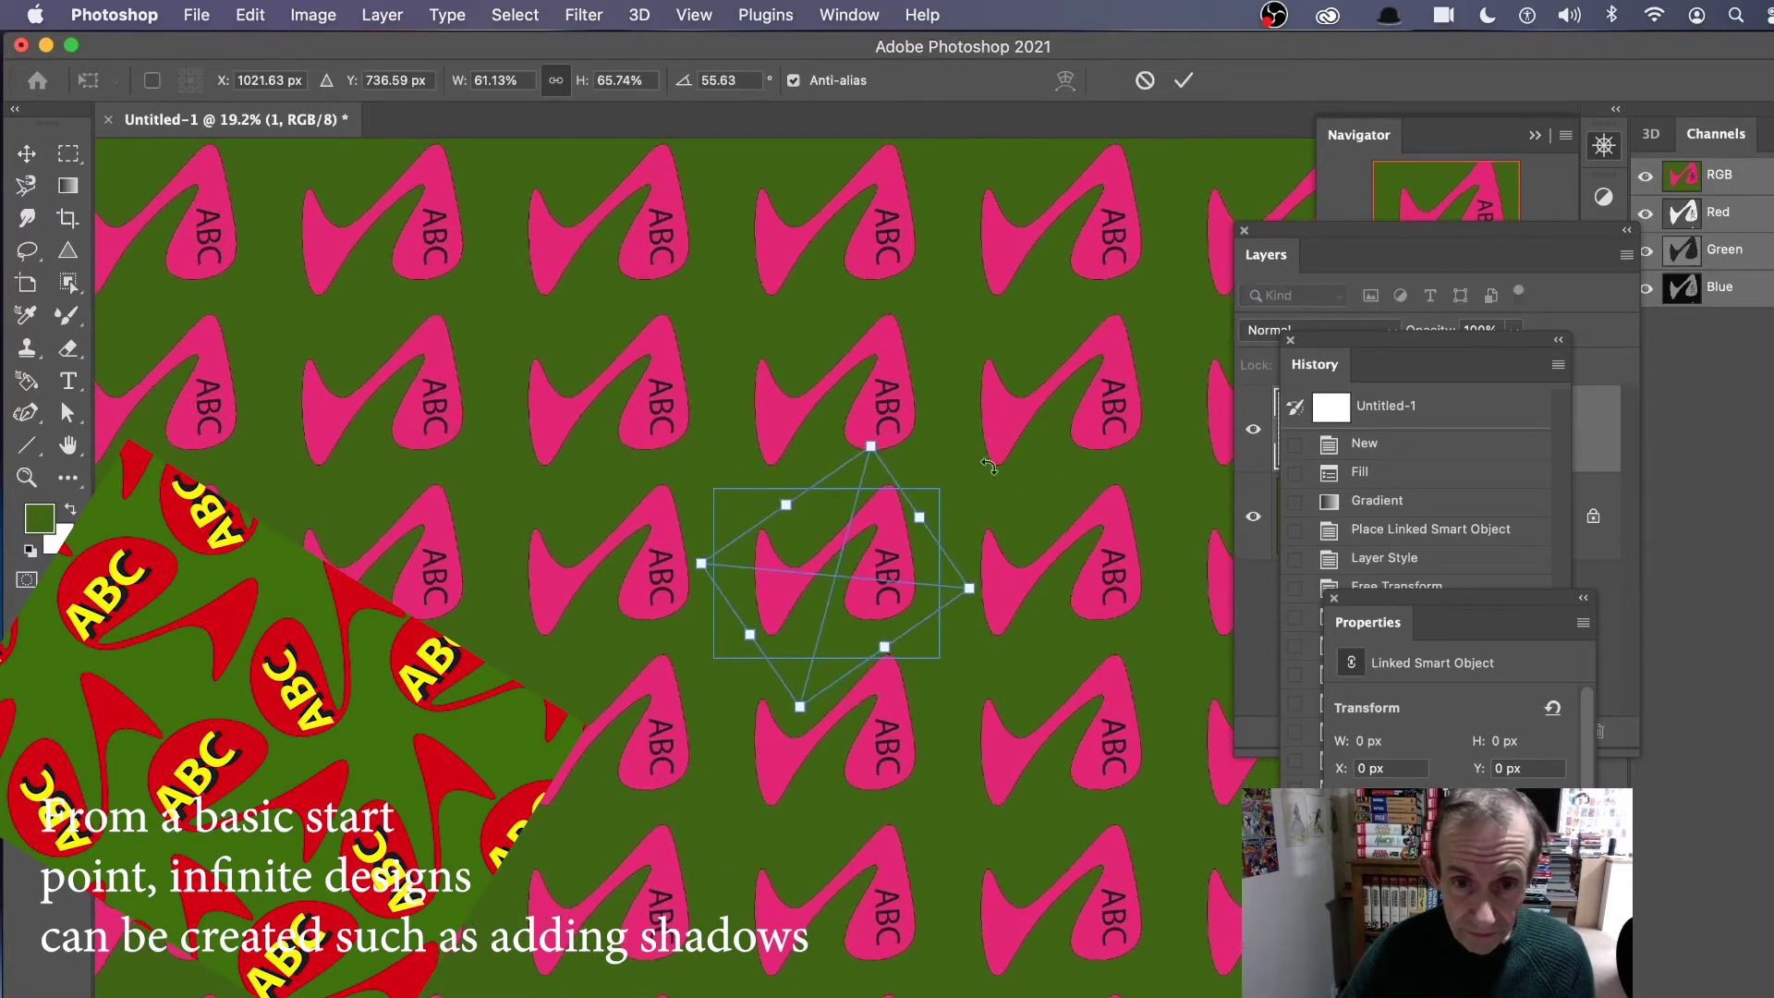
pyautogui.press('Escape')
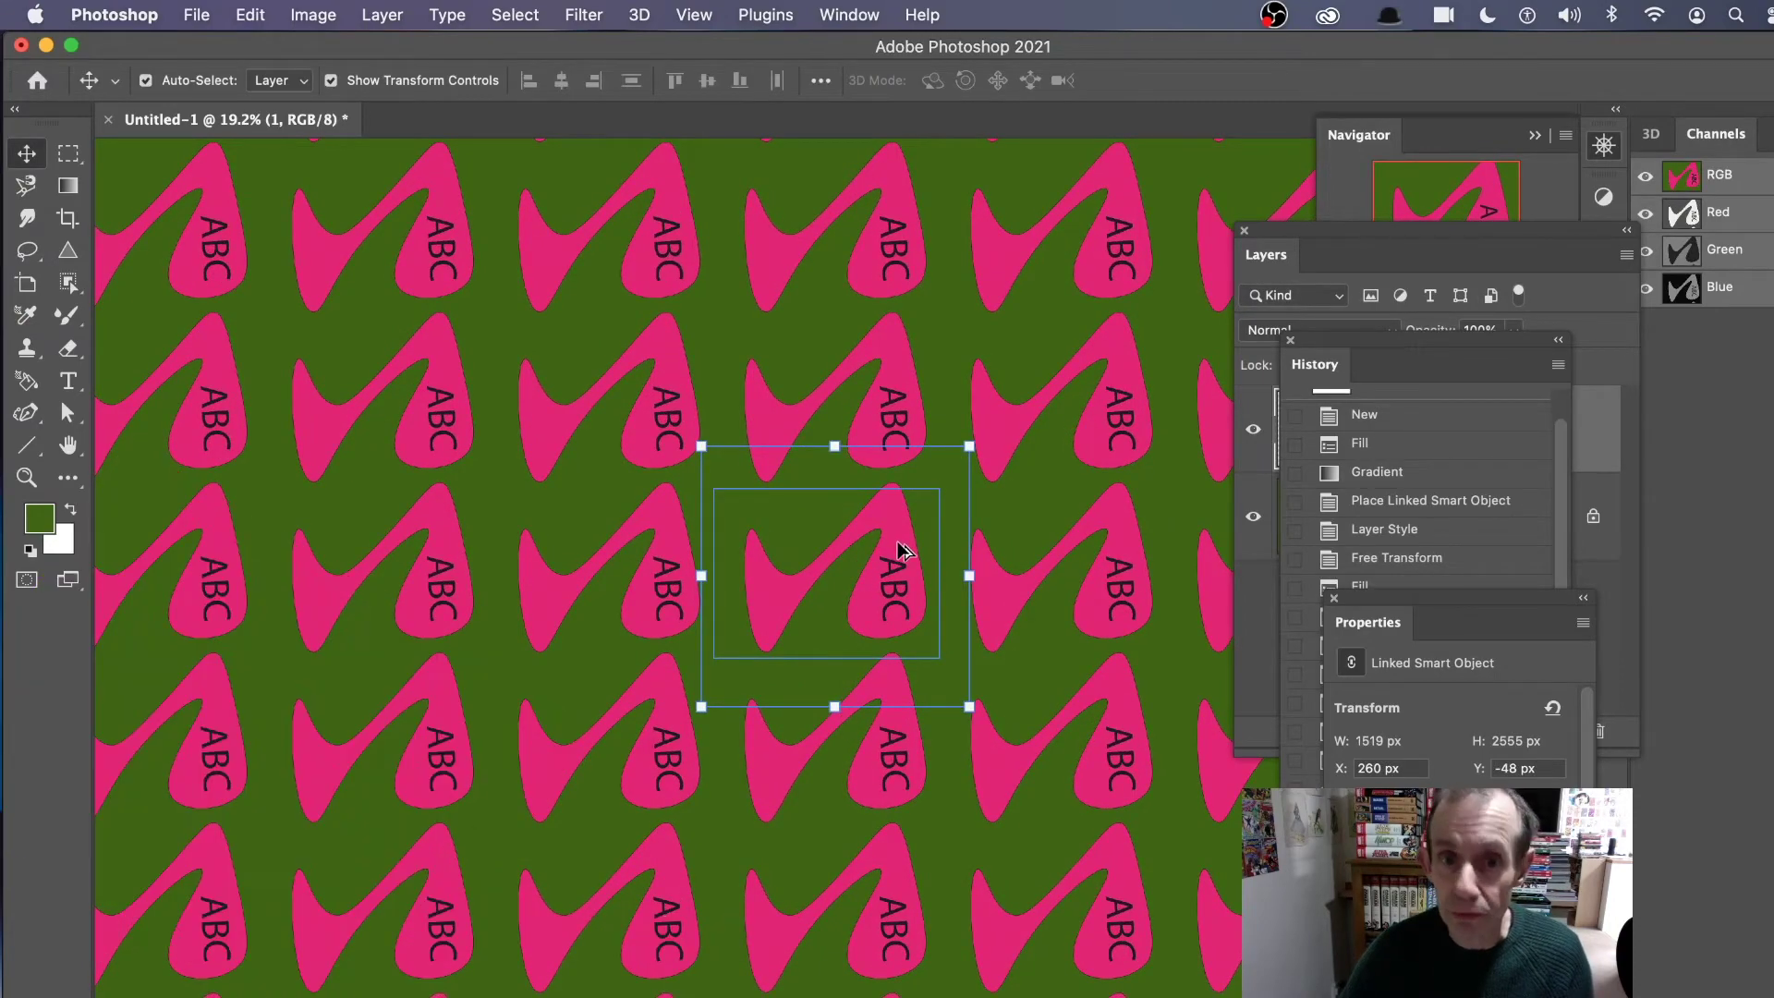
pyautogui.moveTo(901, 548); pyautogui.dragTo(828, 484)
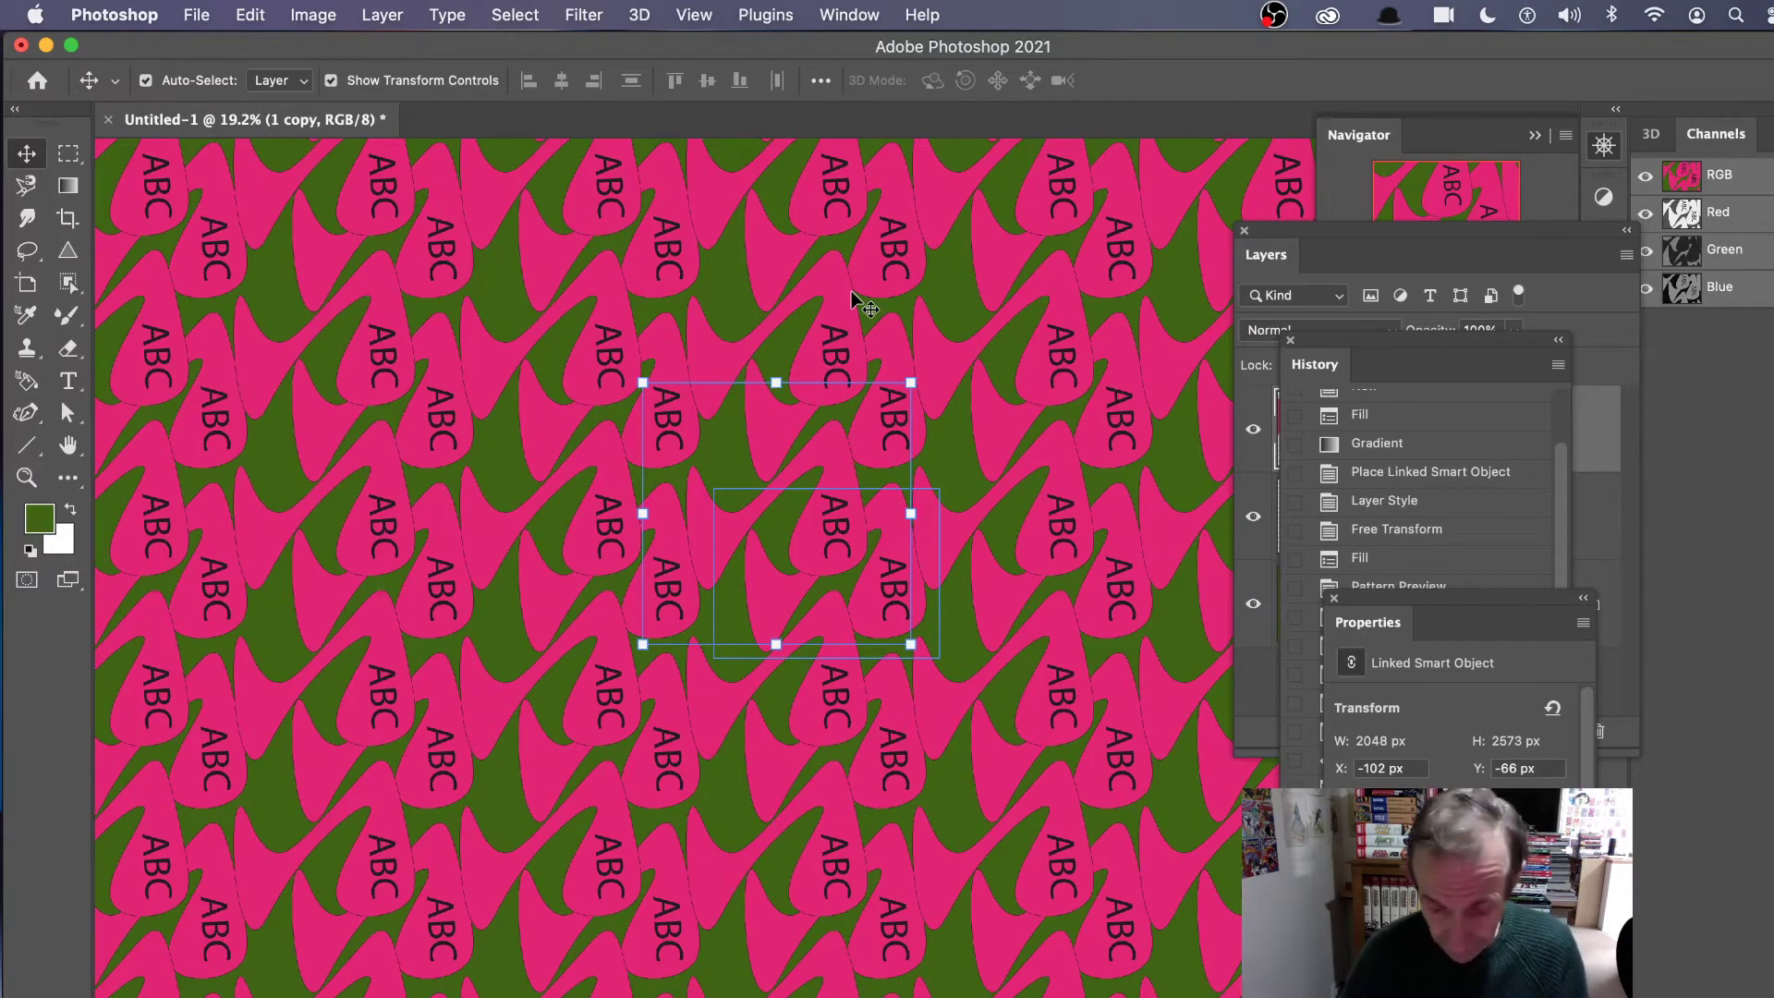
# - Switch to 1.ai in Illustrator and curve the pink shape's upper edge outward into a large rounded head with the Curvature tool
pyautogui.press('super+Tab')
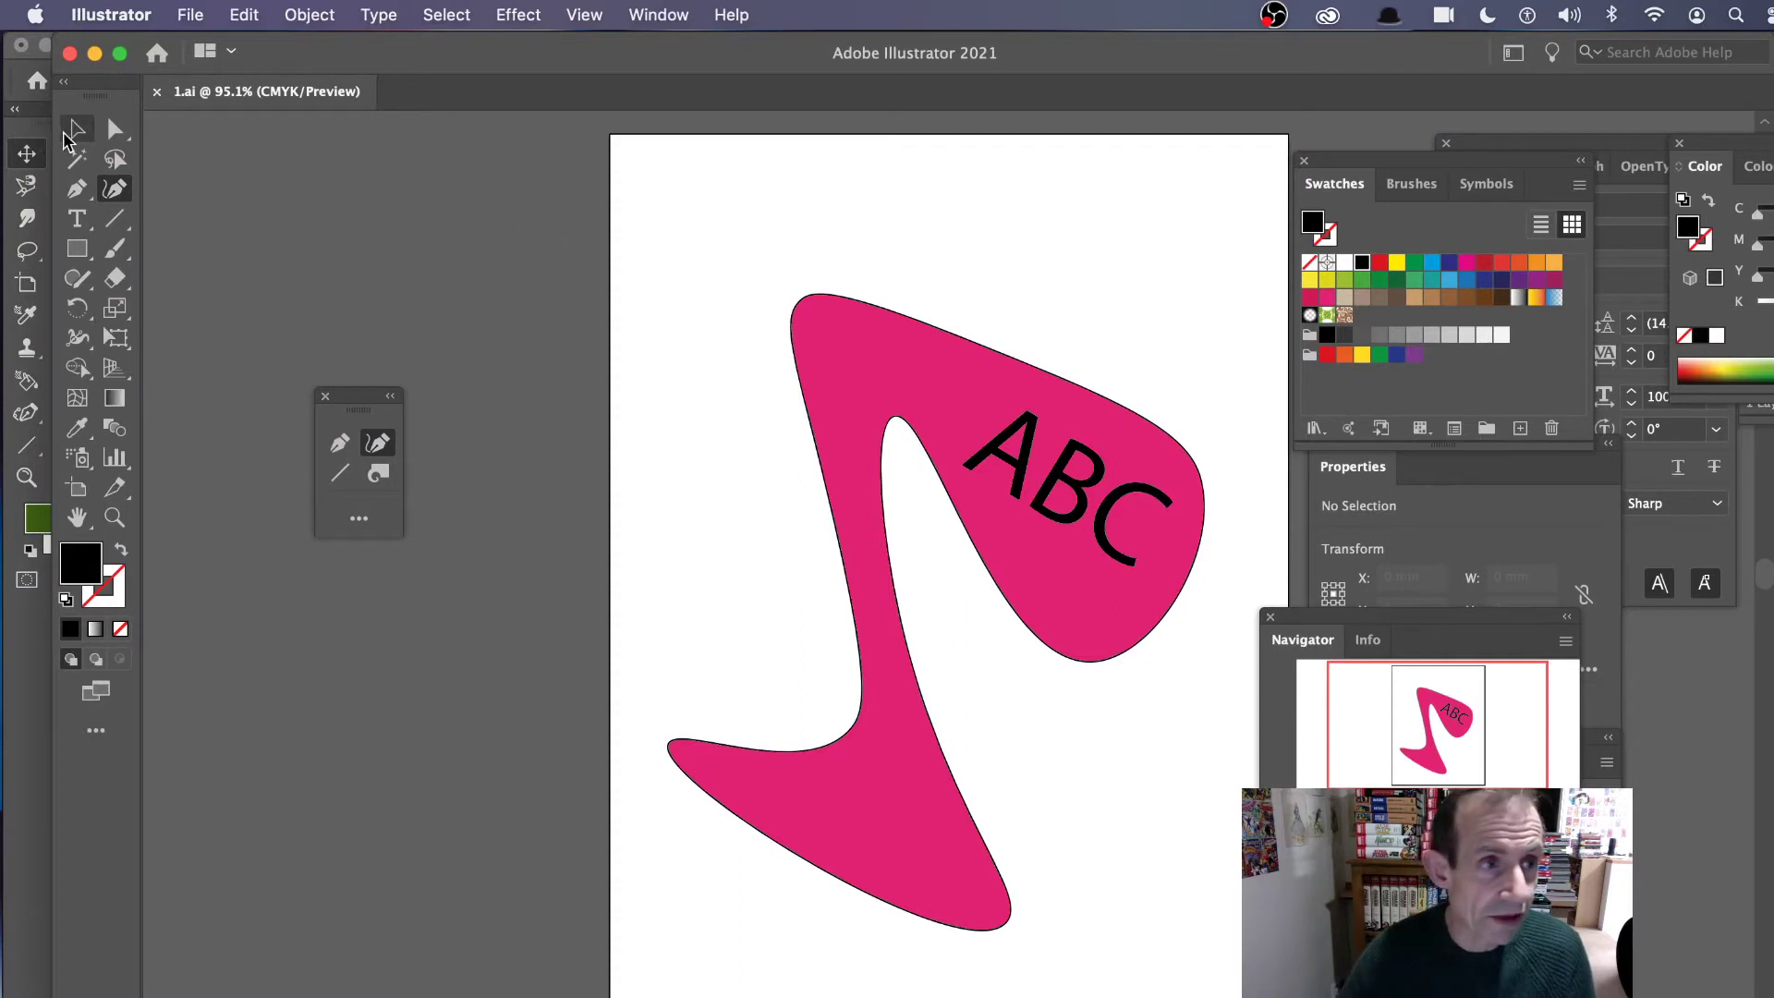
pyautogui.click(72, 137)
pyautogui.click(1052, 426)
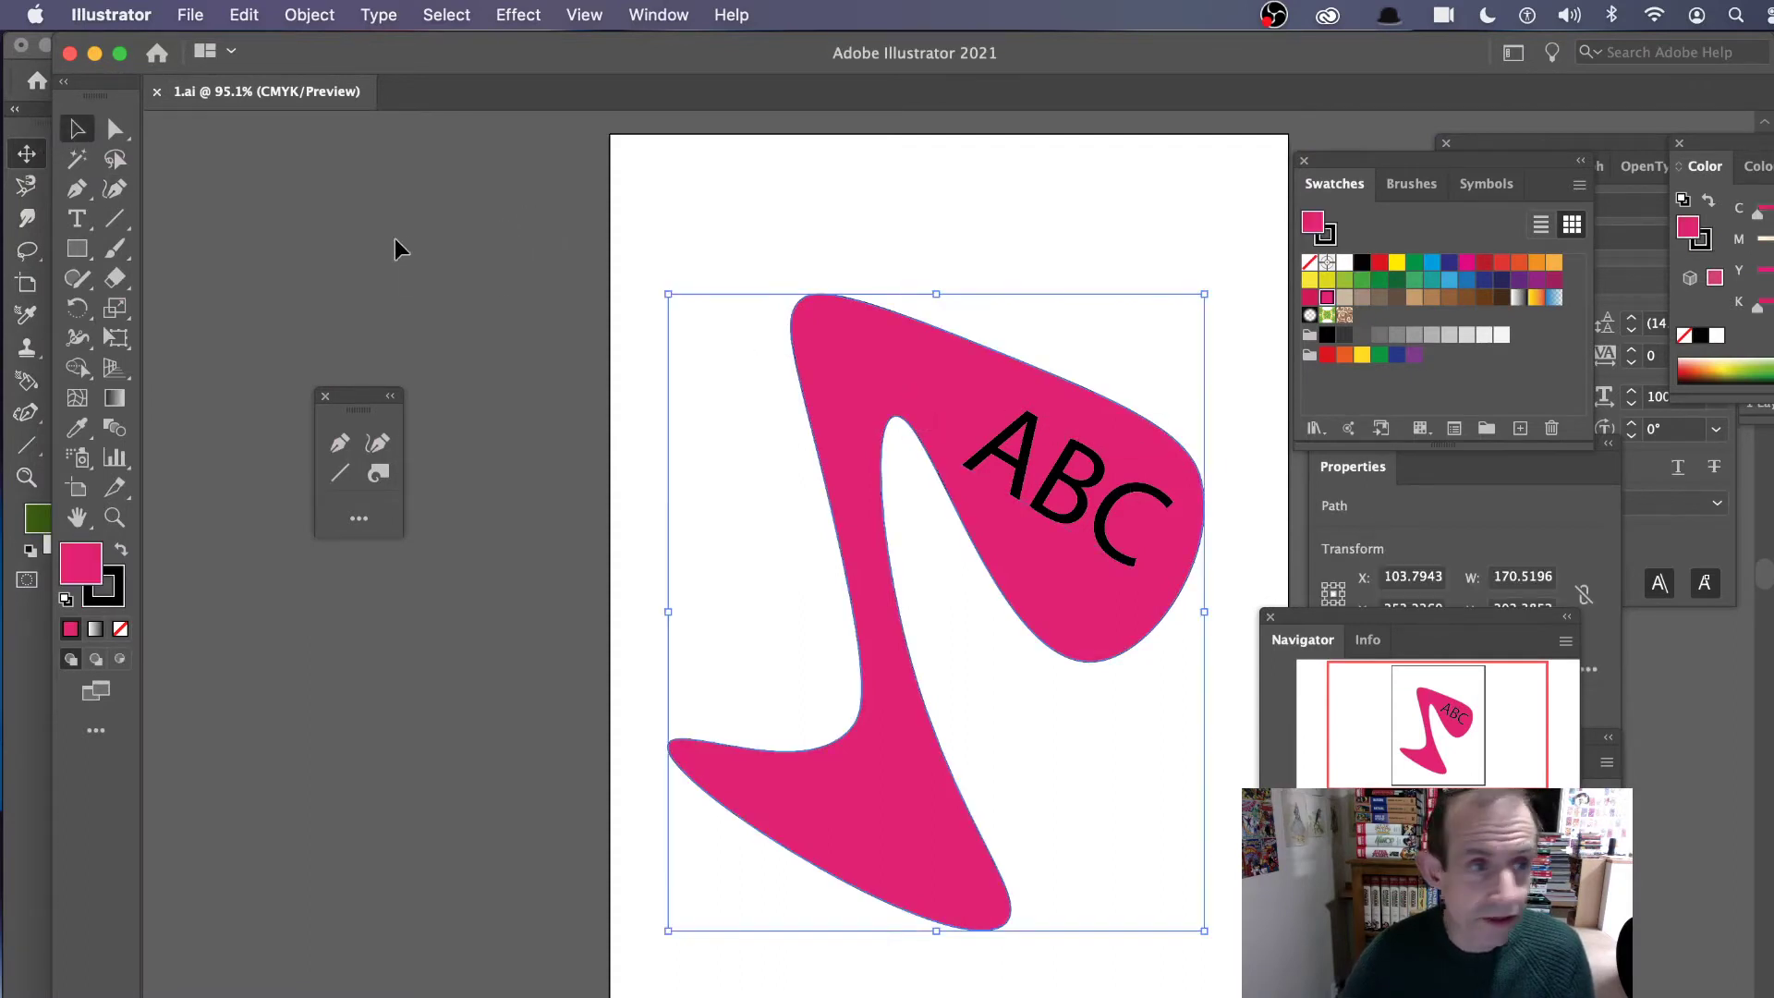
pyautogui.click(115, 190)
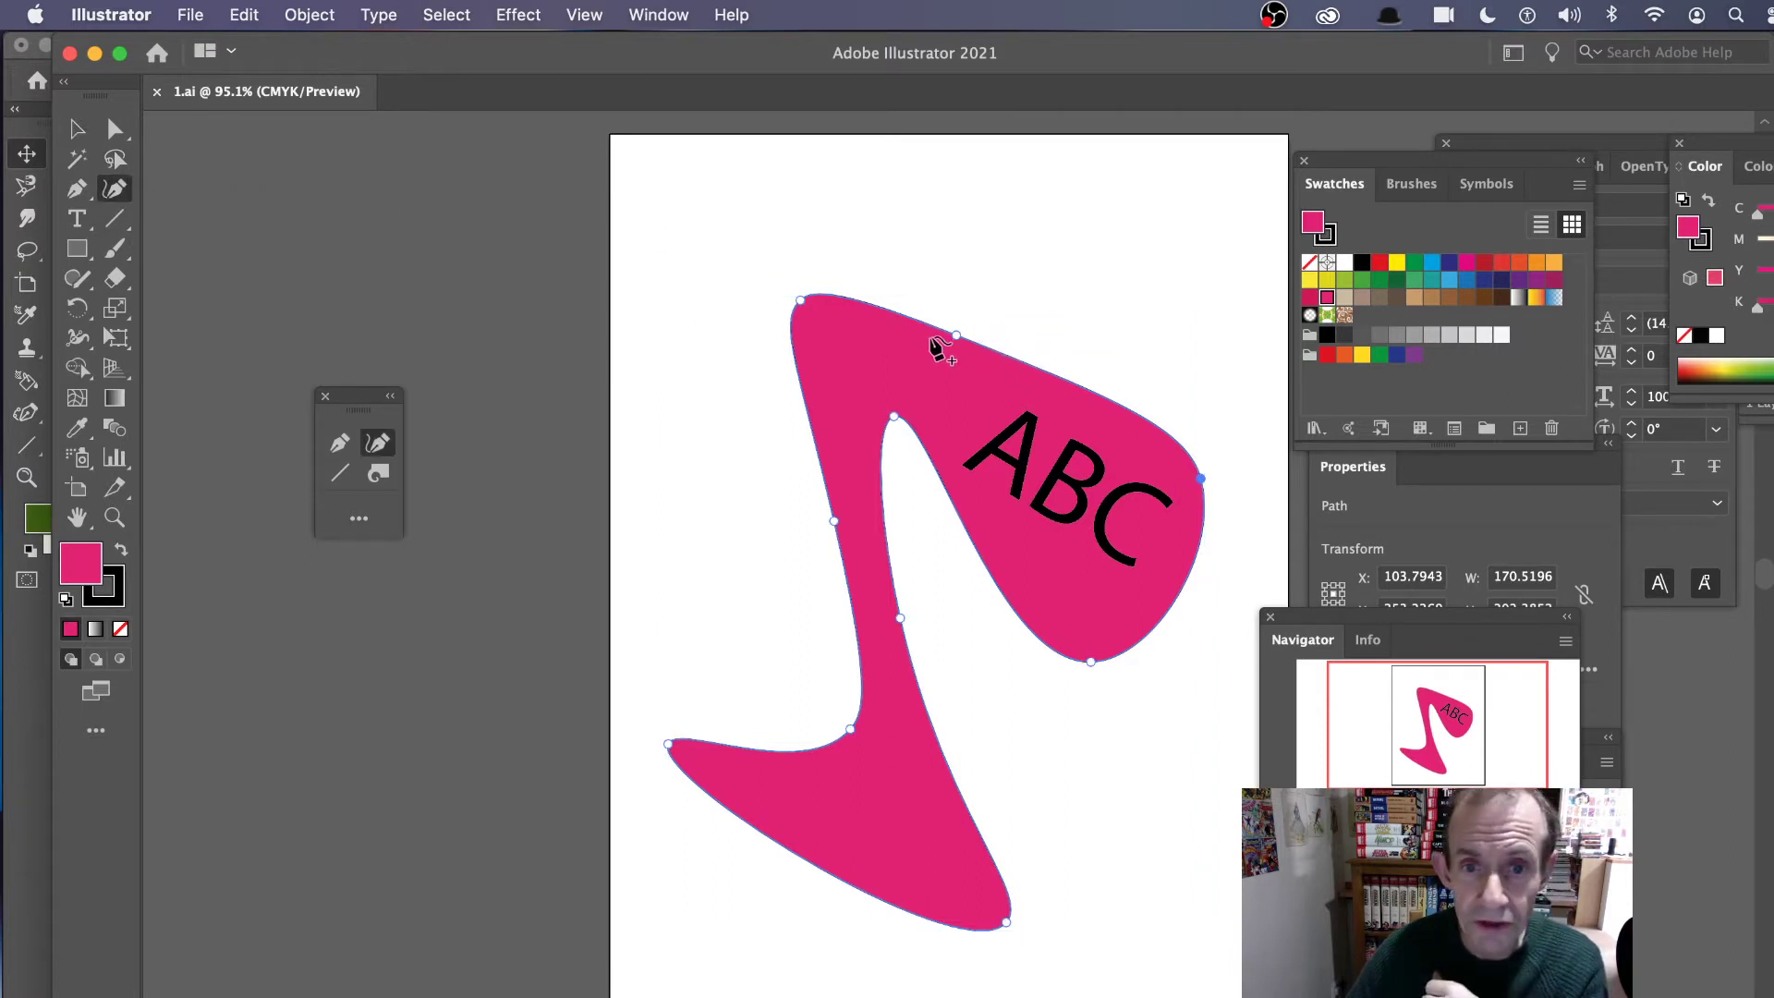
pyautogui.moveTo(974, 328); pyautogui.dragTo(1004, 233)
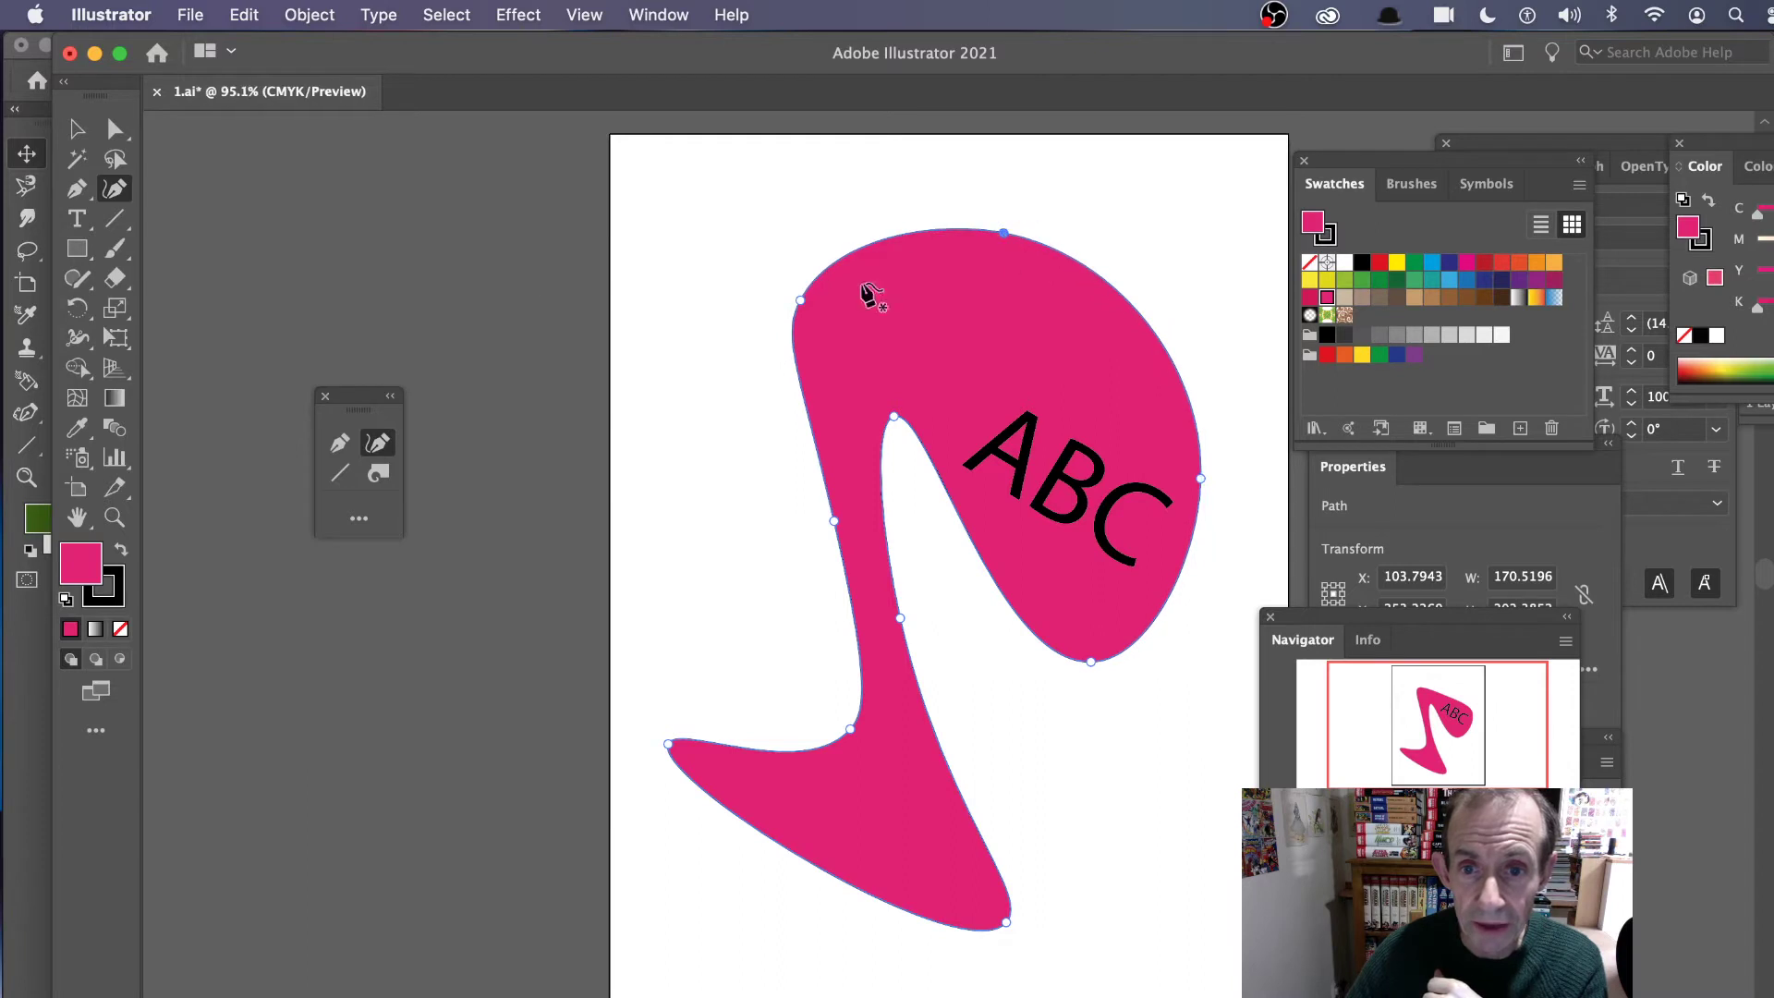
# - Move the ABC text up into the rounded head of the pink shape and set its font style to Bold
pyautogui.press('v')
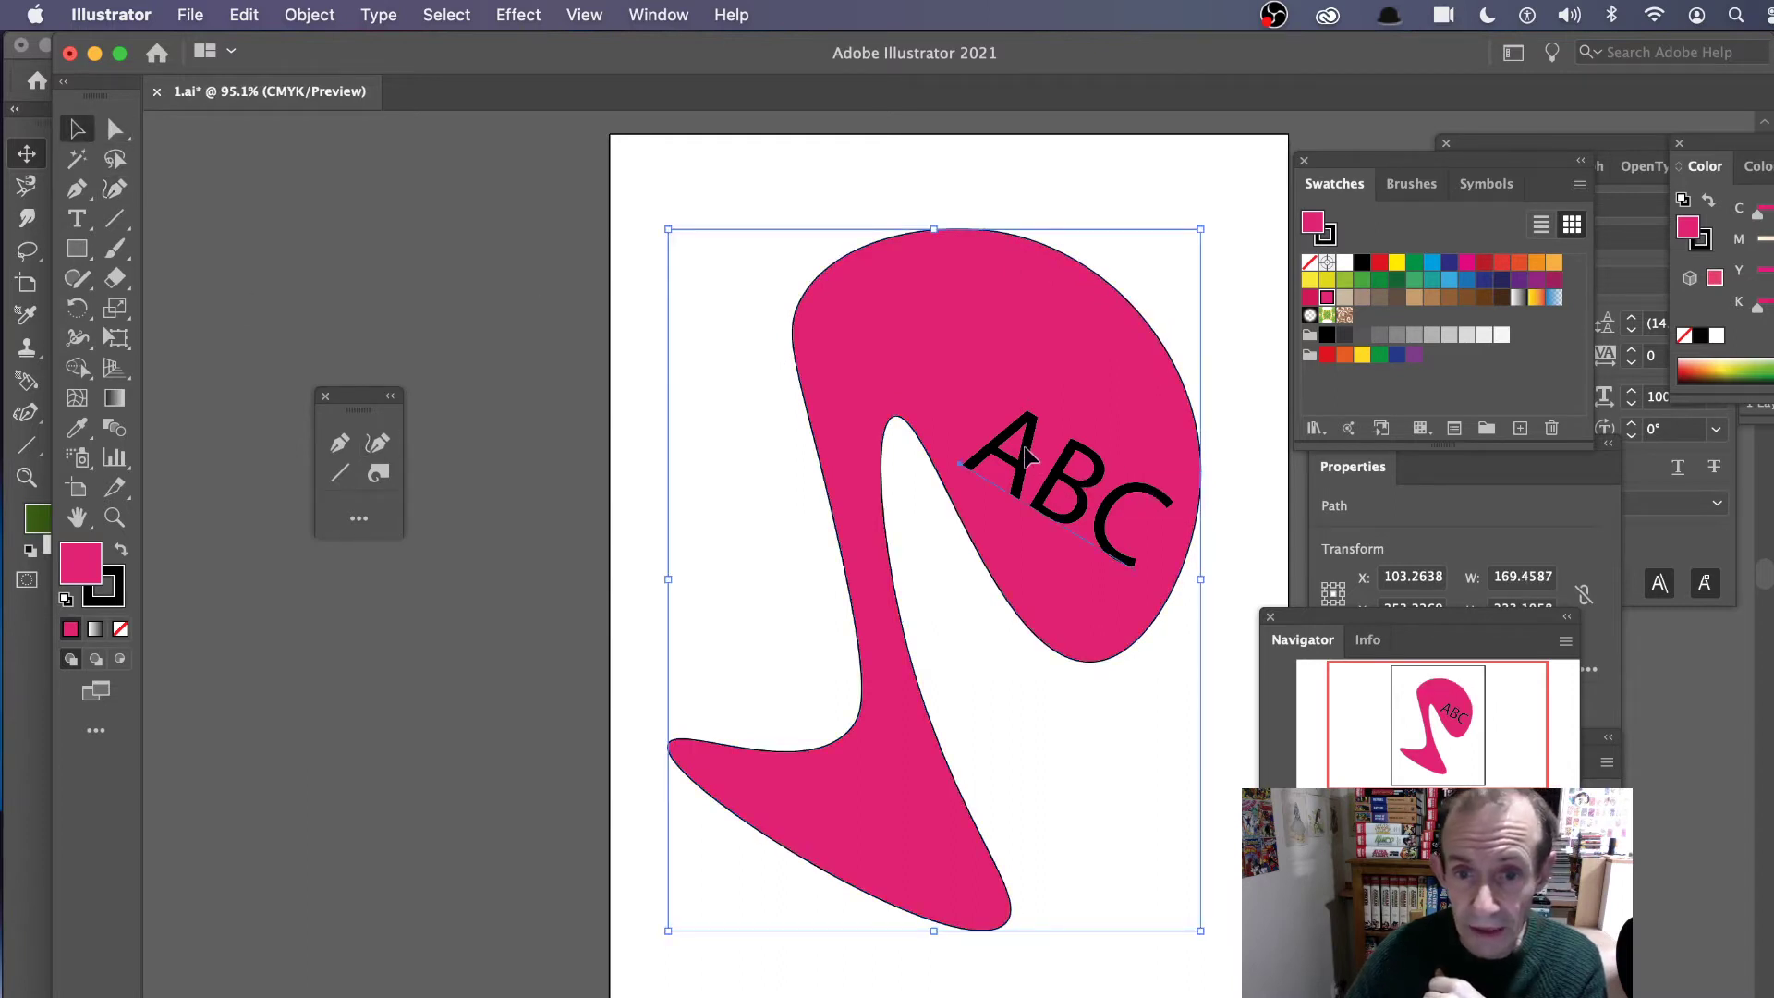
pyautogui.moveTo(1028, 455); pyautogui.dragTo(917, 291)
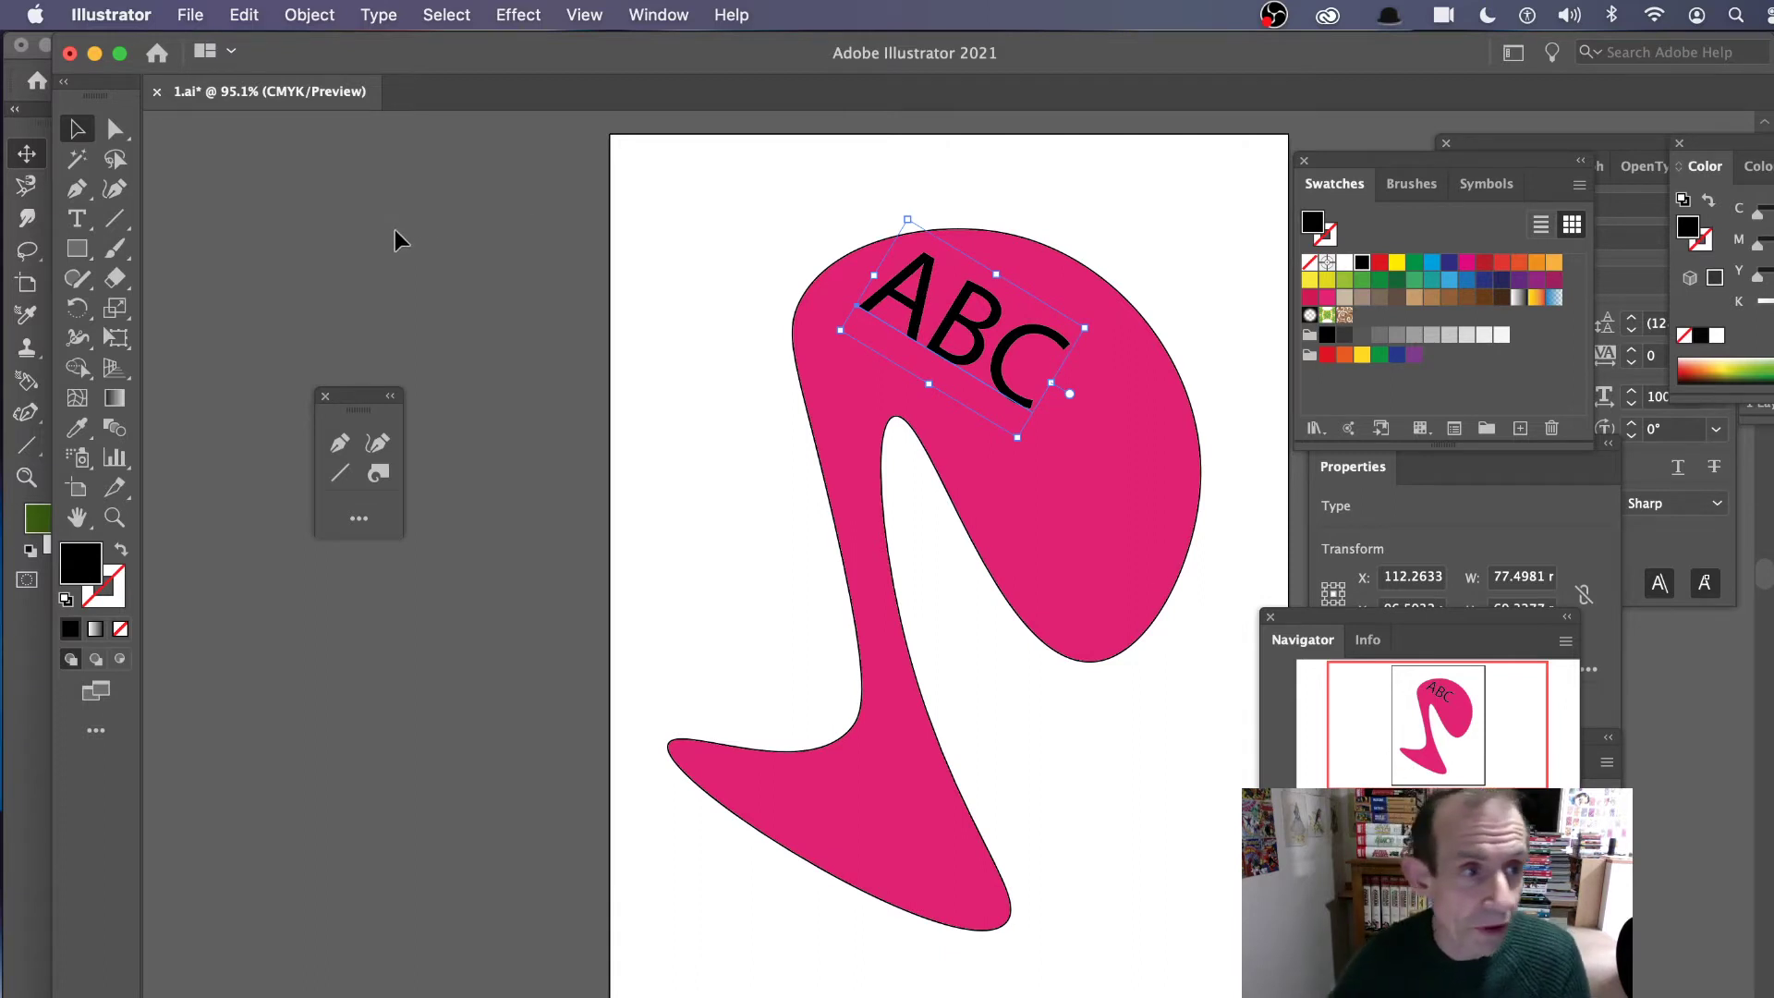
pyautogui.click(77, 219)
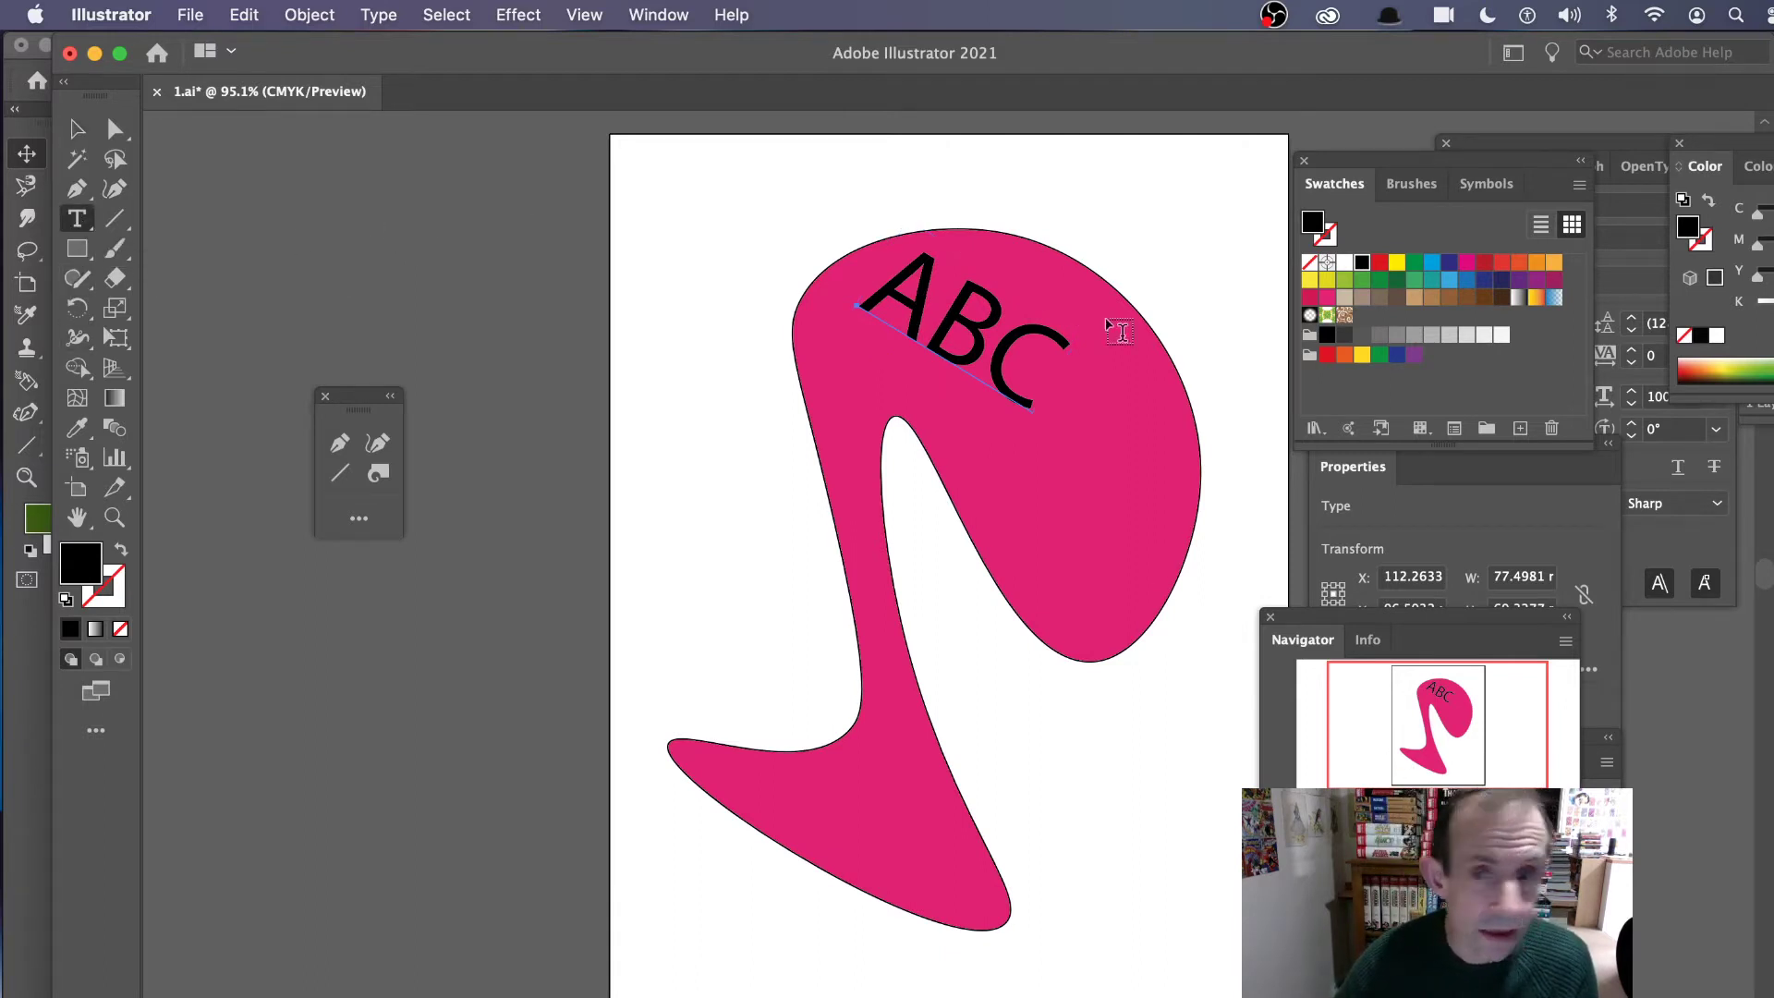
pyautogui.moveTo(876, 291); pyautogui.dragTo(1084, 396)
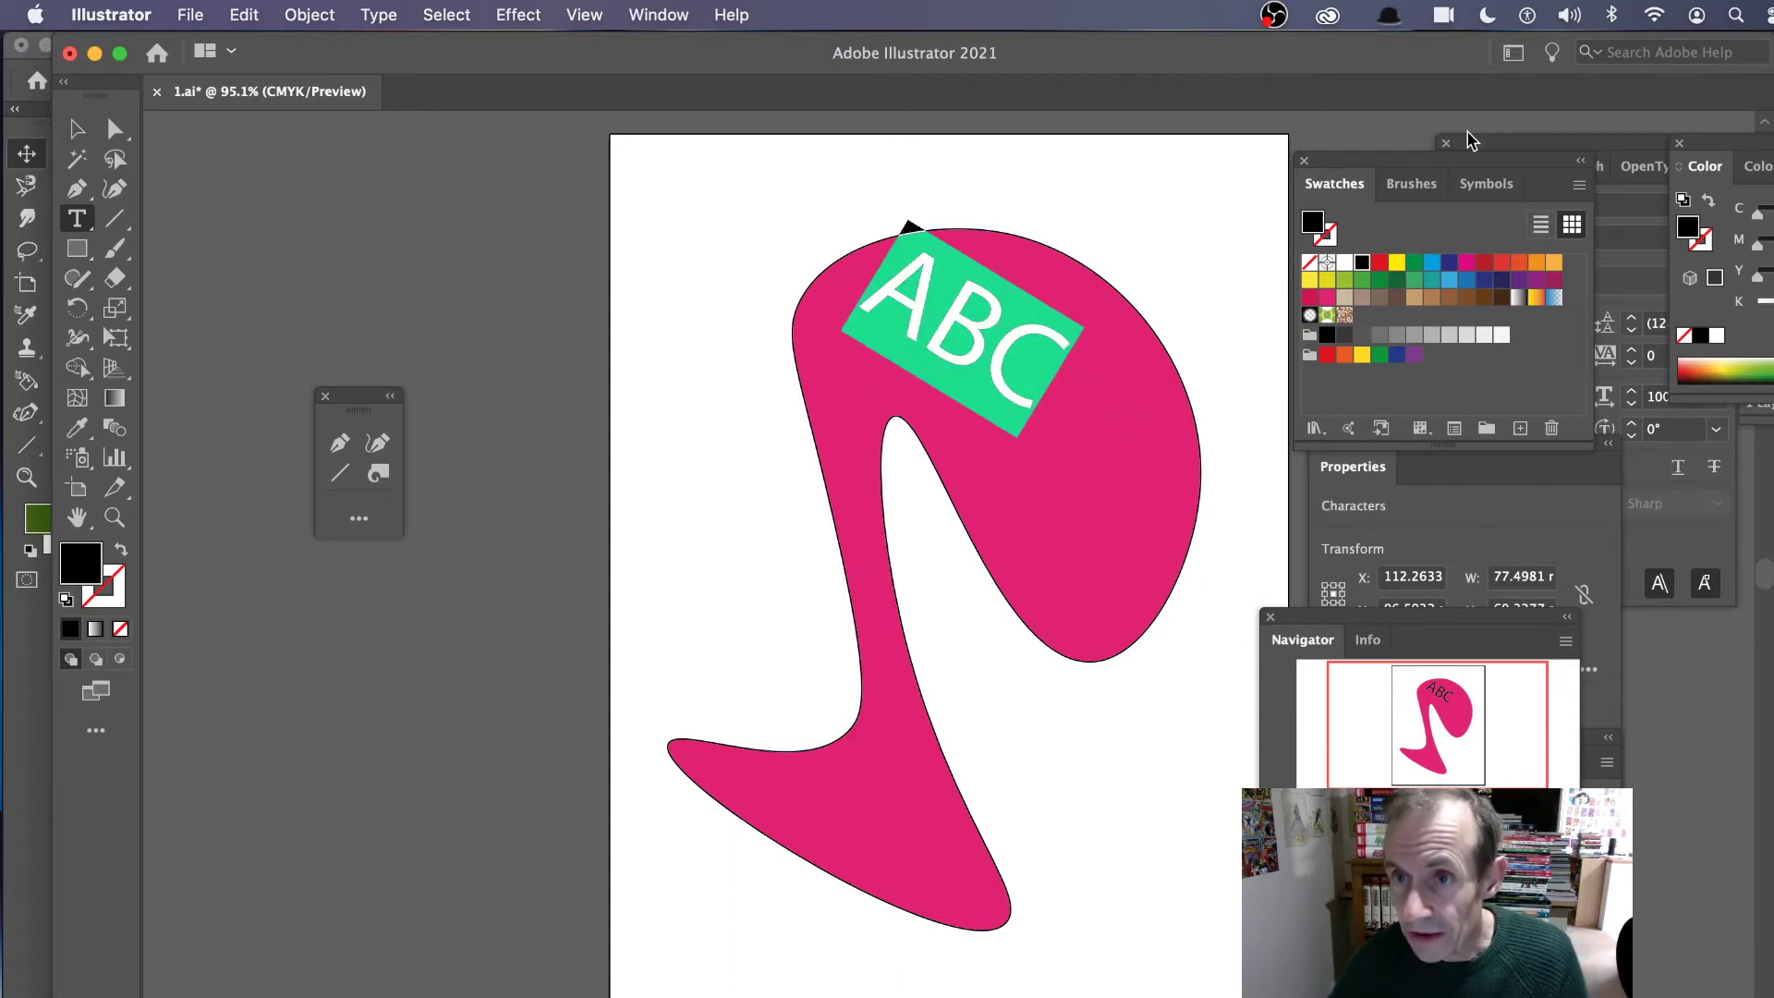
pyautogui.moveTo(1404, 161); pyautogui.dragTo(1083, 376)
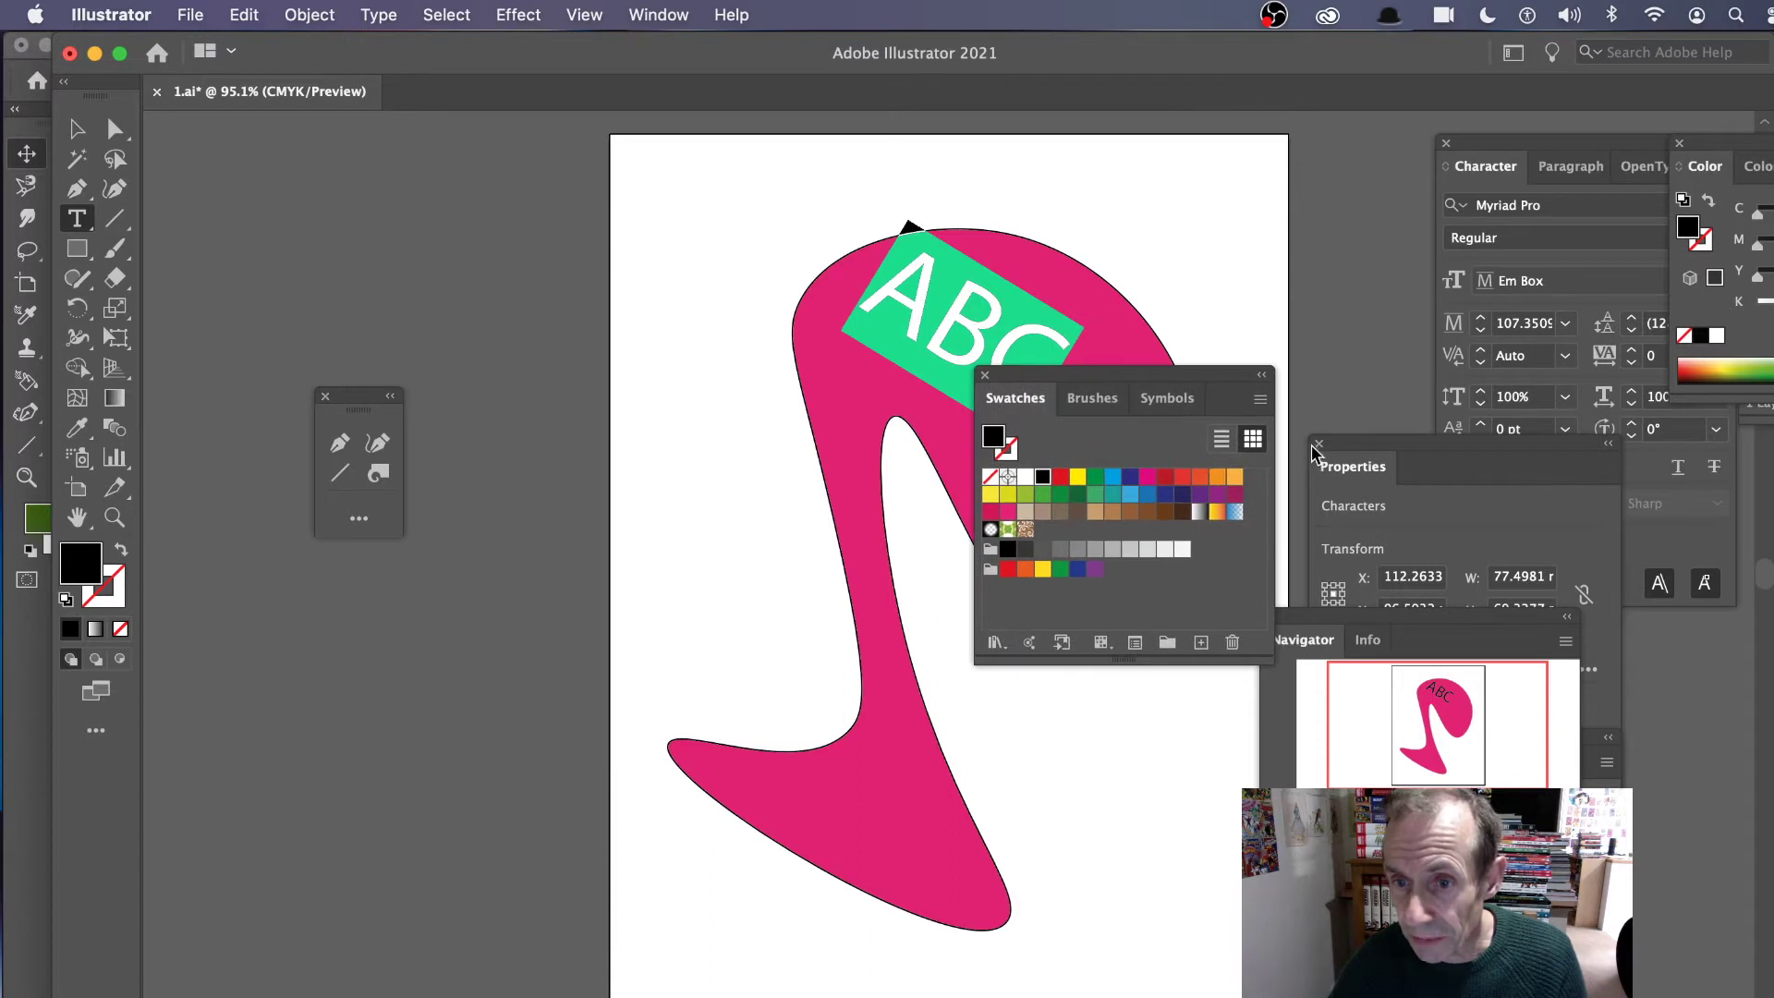
pyautogui.moveTo(1391, 446); pyautogui.dragTo(1193, 144)
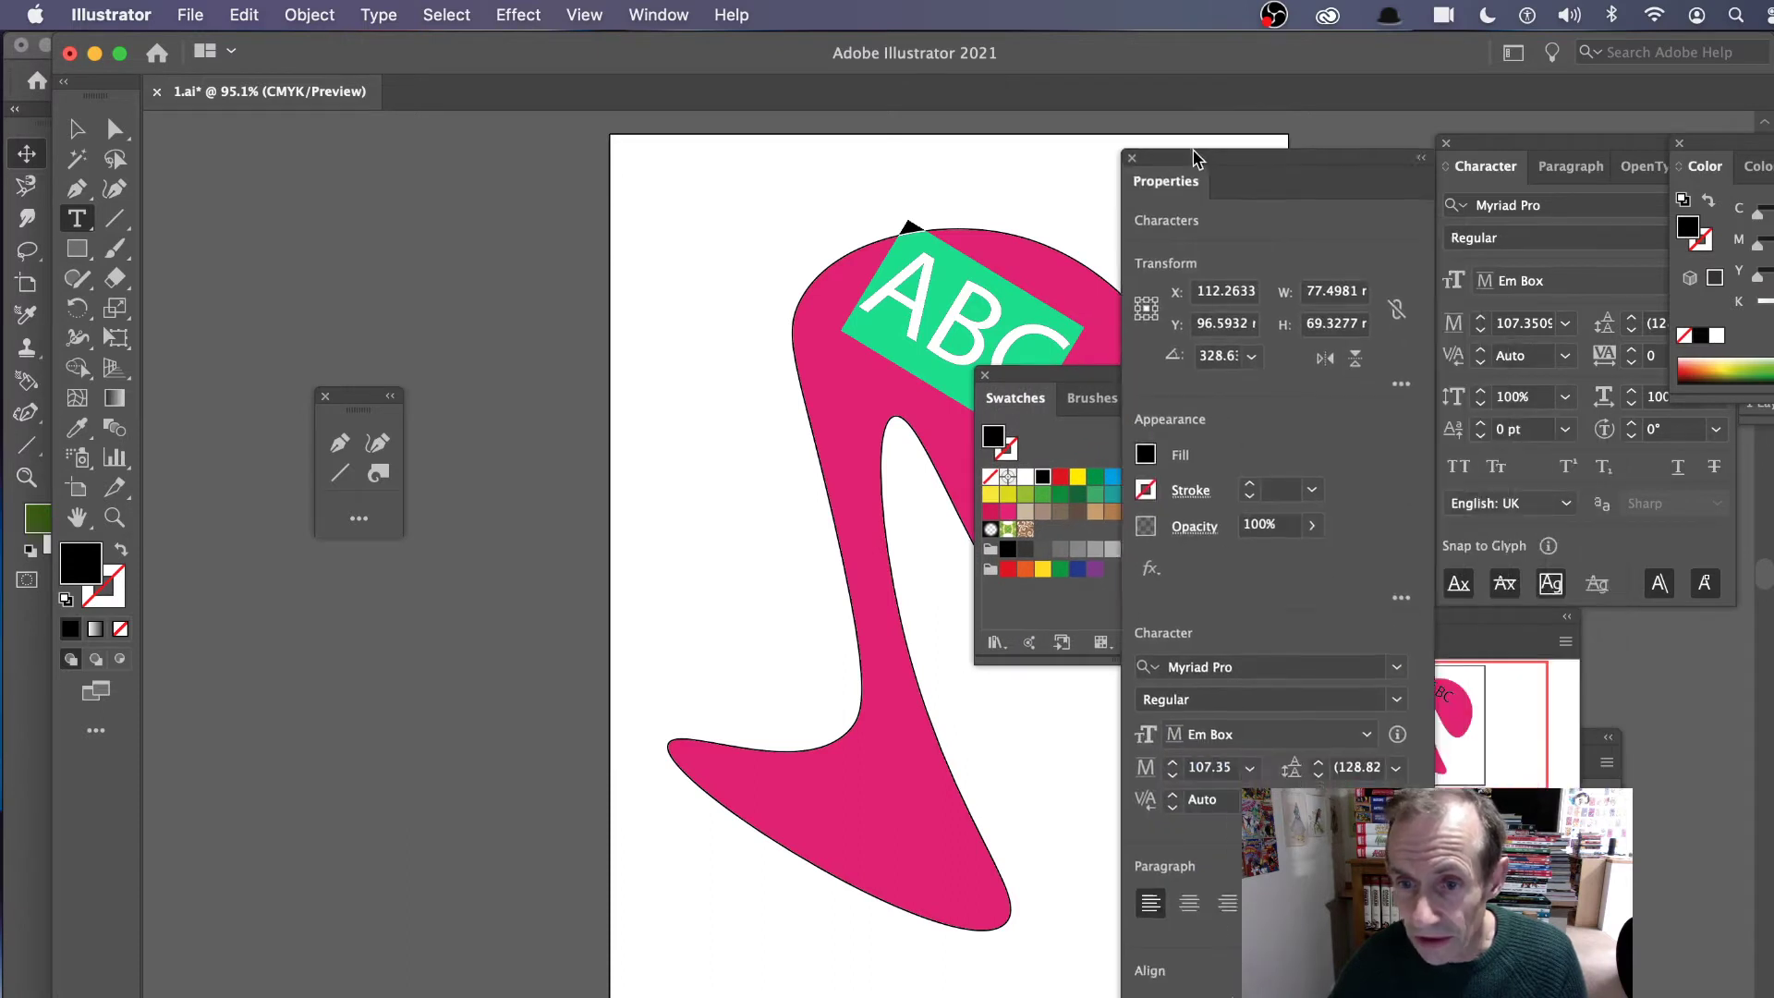
pyautogui.click(684, 21)
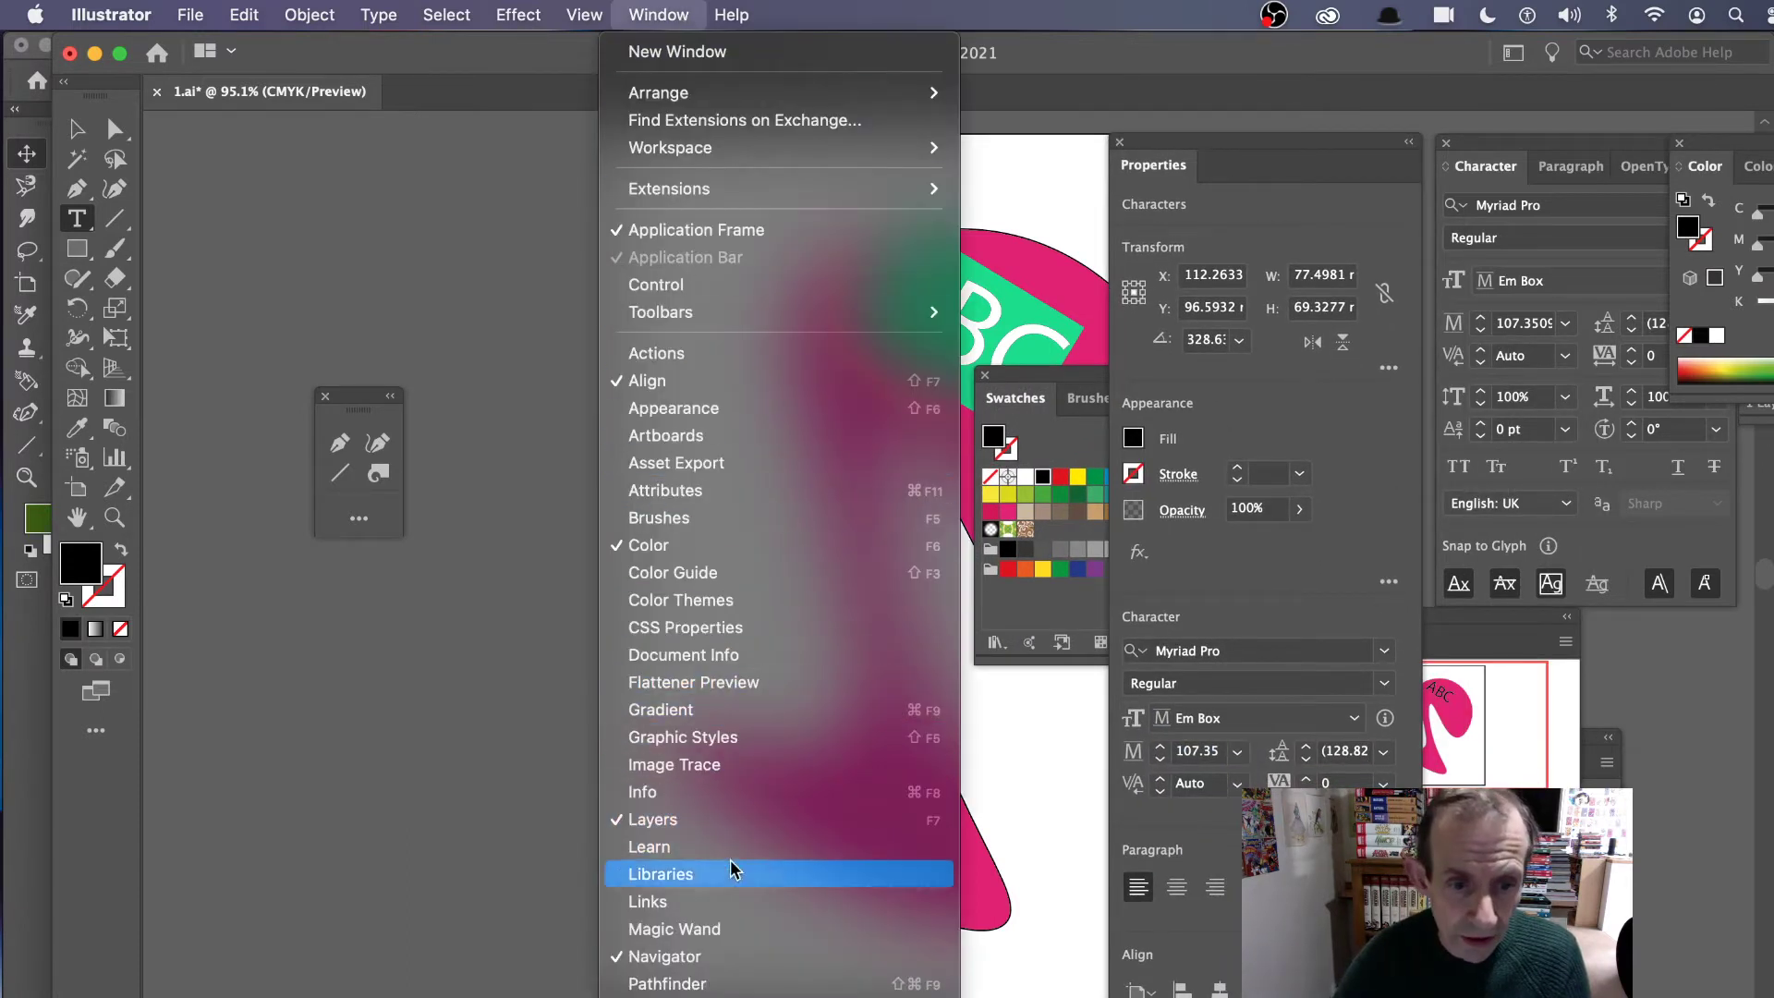
pyautogui.scroll(-3, 762, 758)
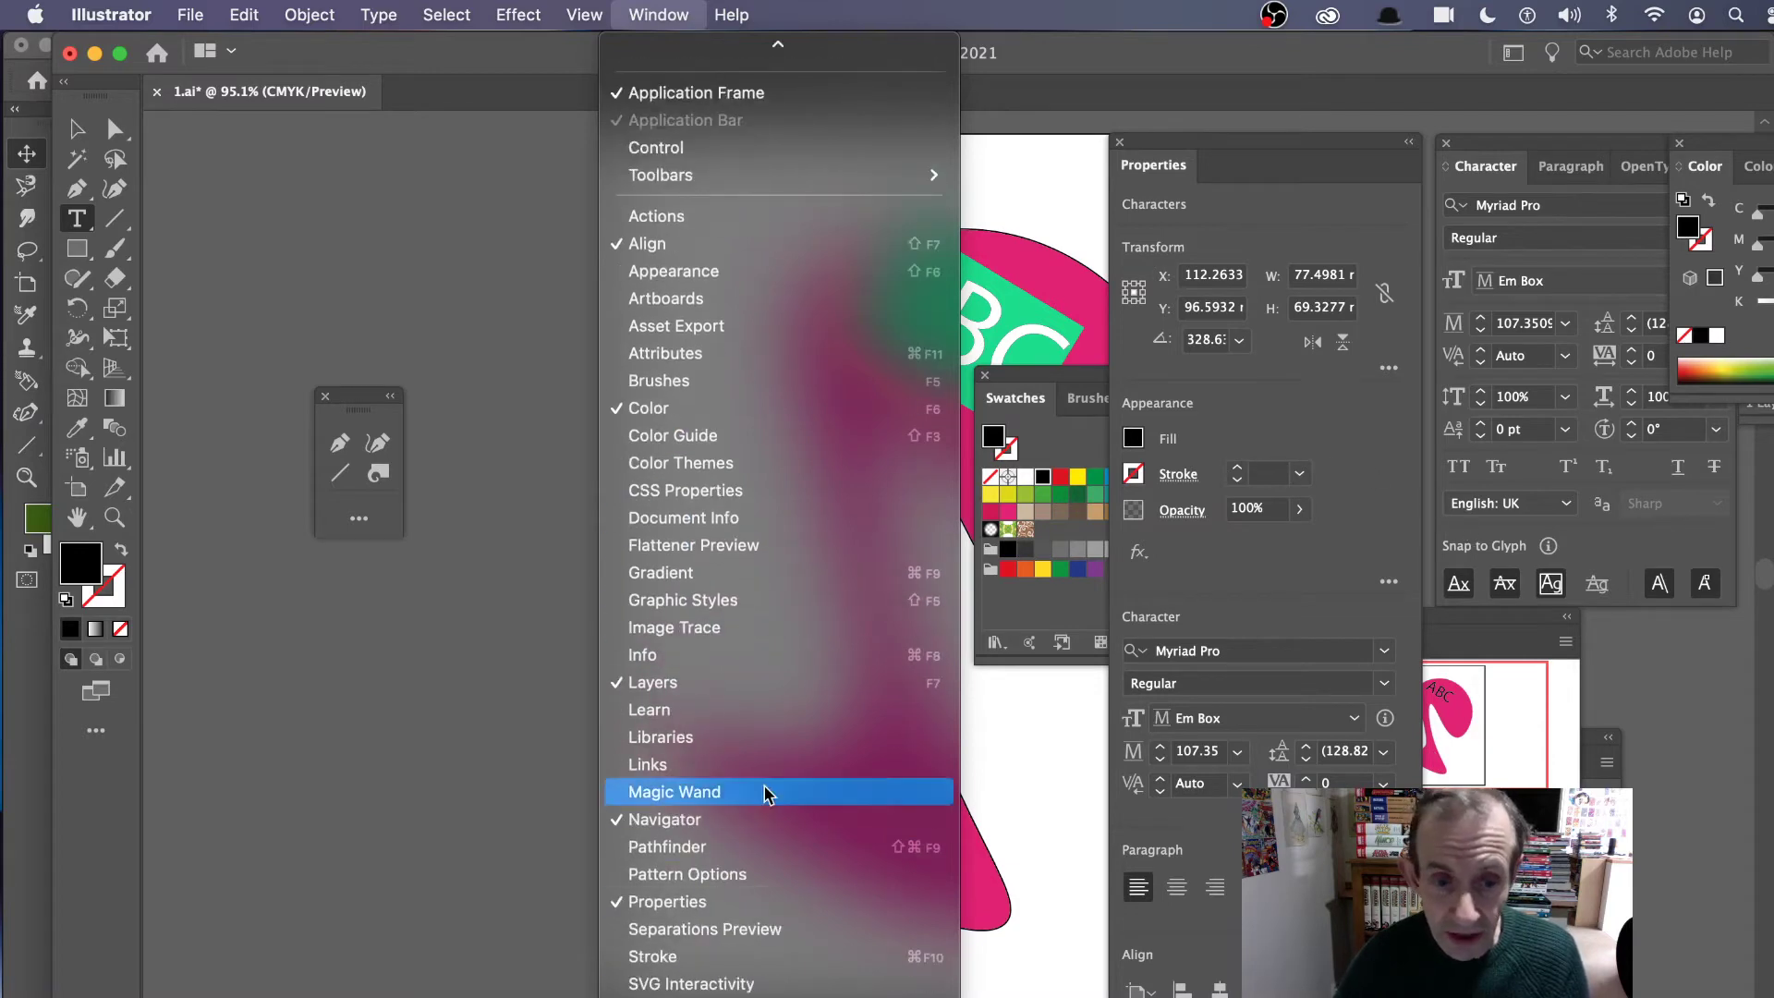
pyautogui.click(707, 903)
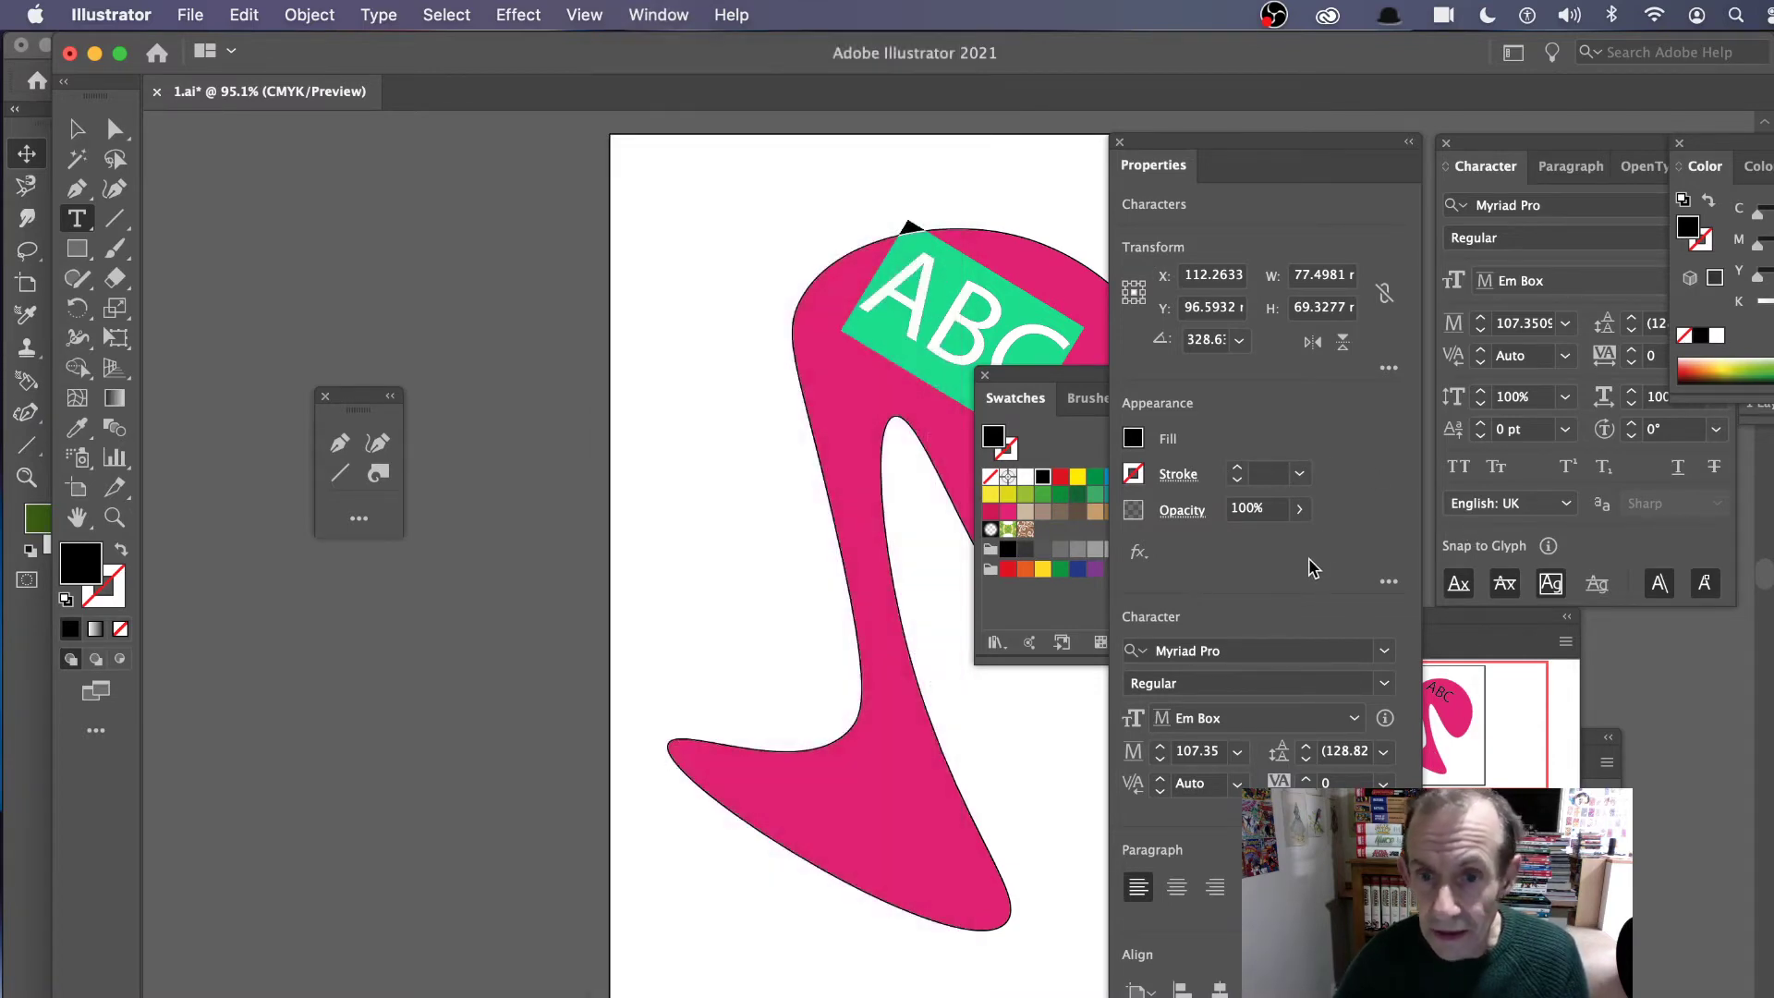
pyautogui.click(1384, 684)
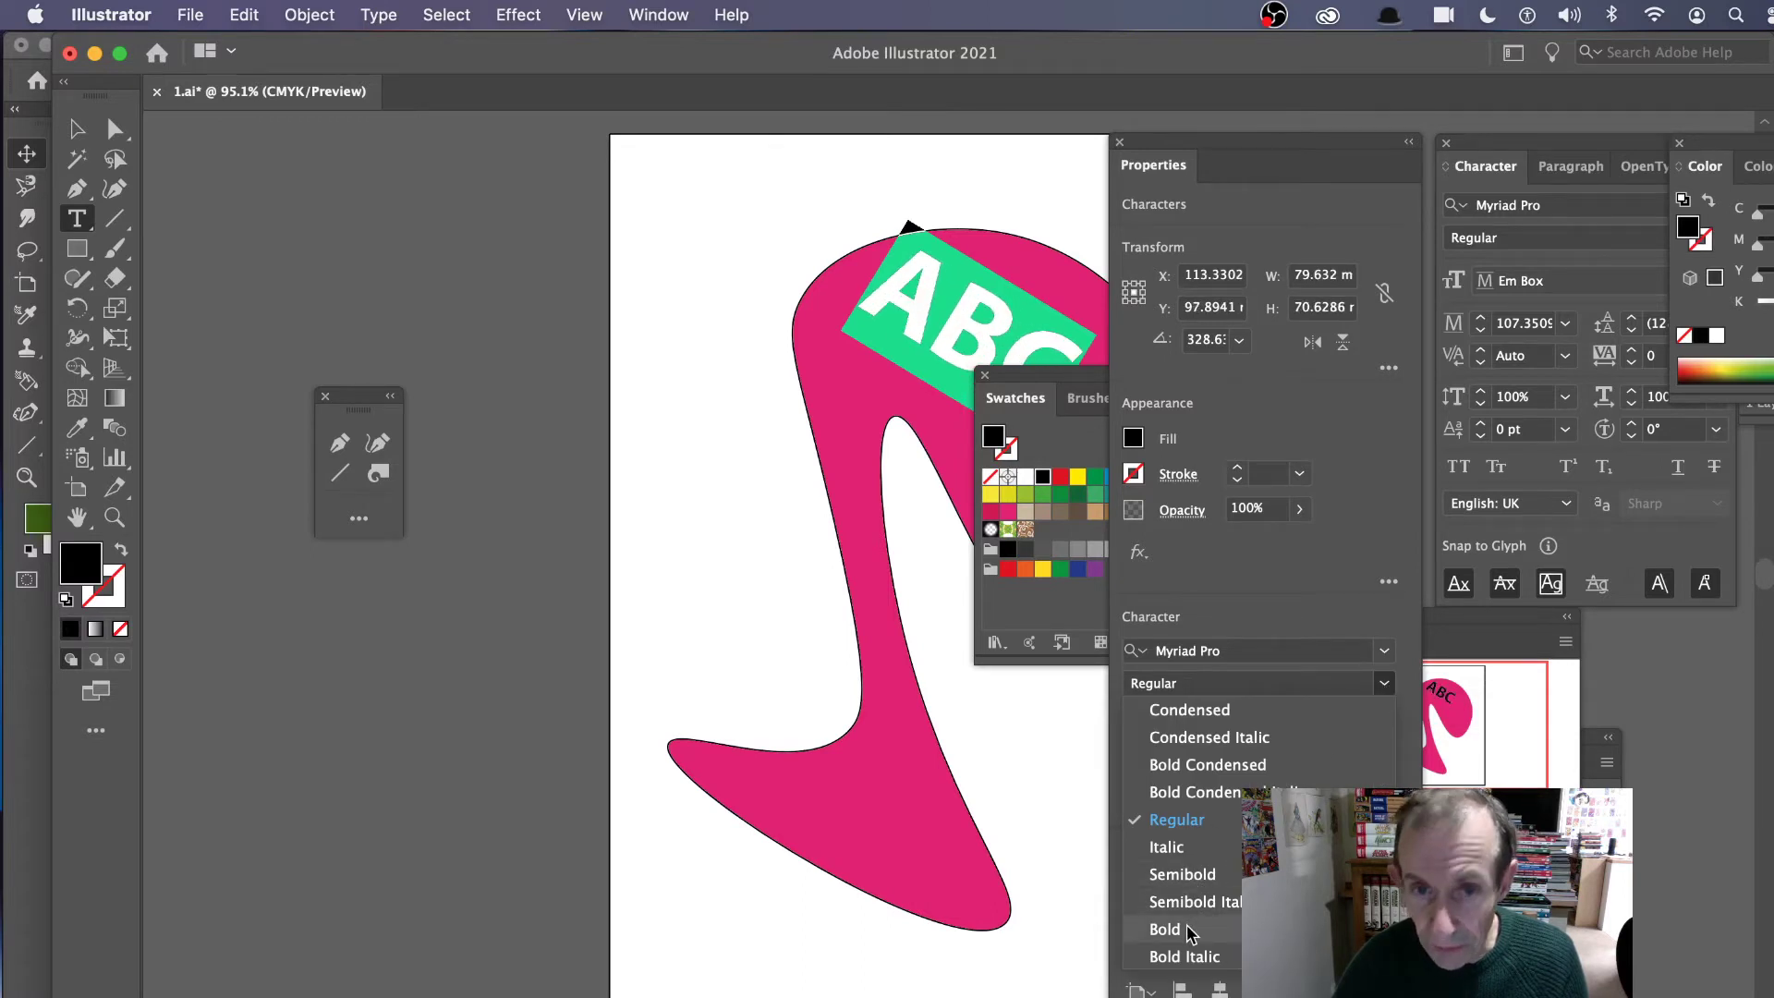
pyautogui.click(1166, 930)
# - Recolor the ABC text yellow and clear the floating panels away from the lettering
pyautogui.click(77, 128)
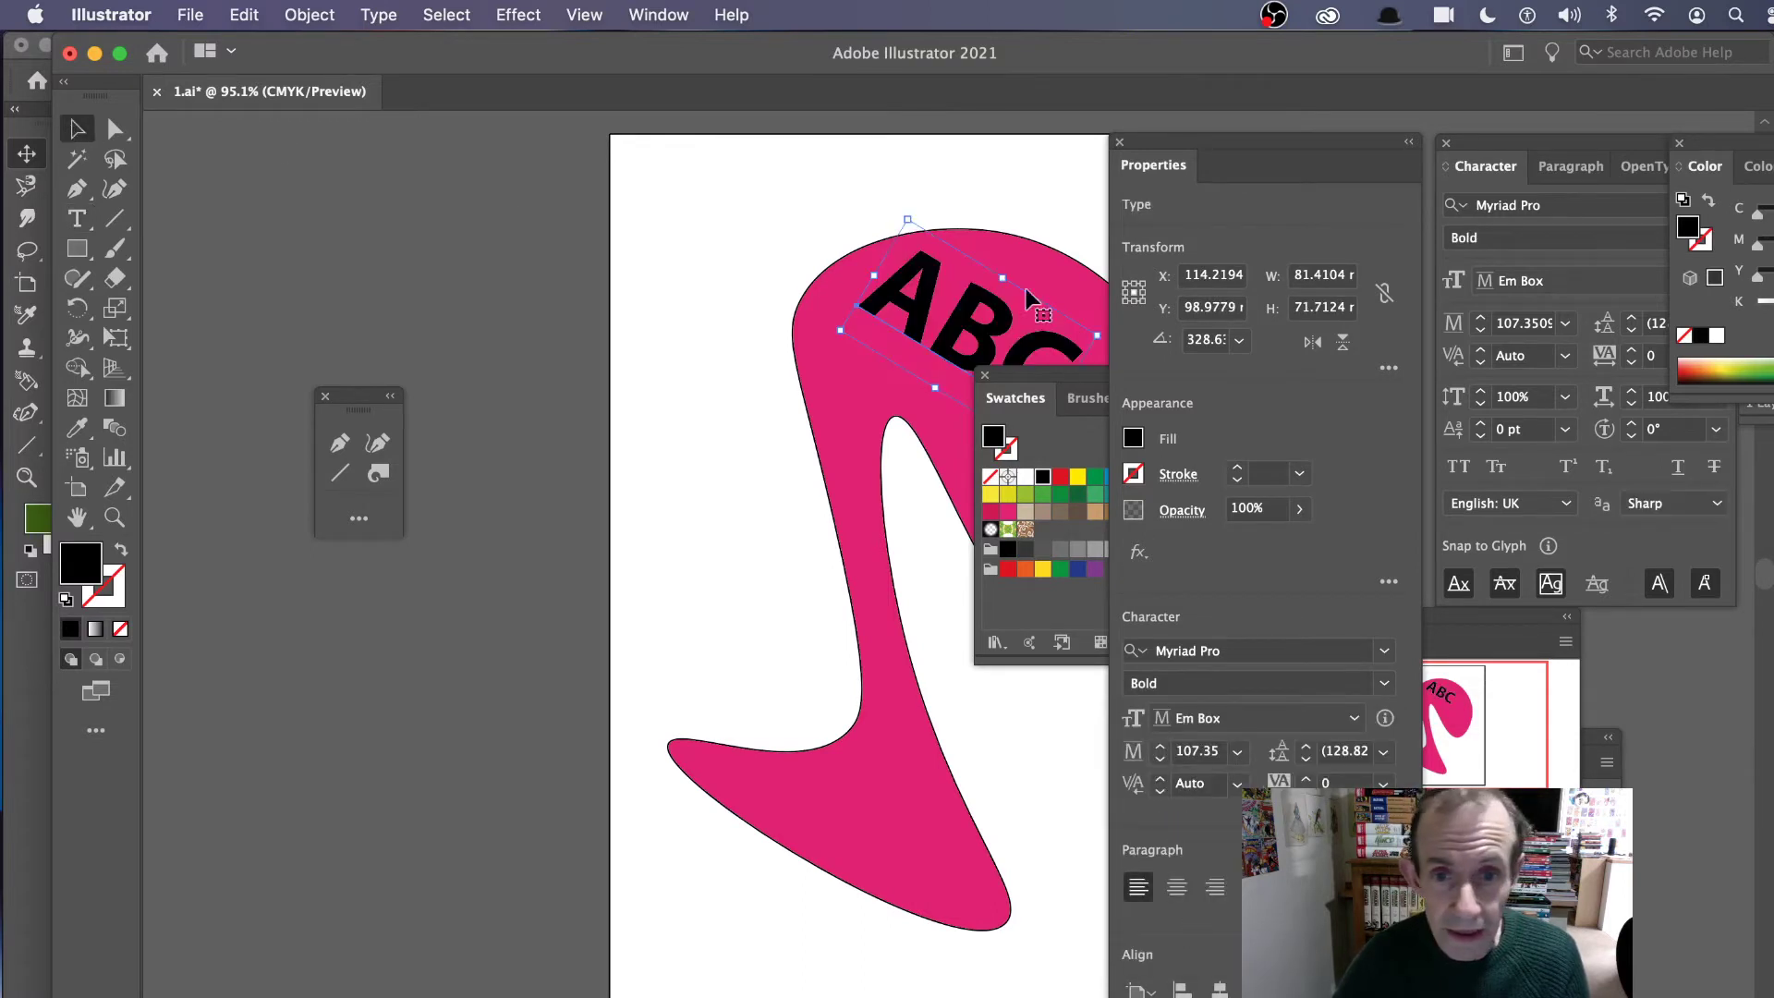
pyautogui.click(1060, 476)
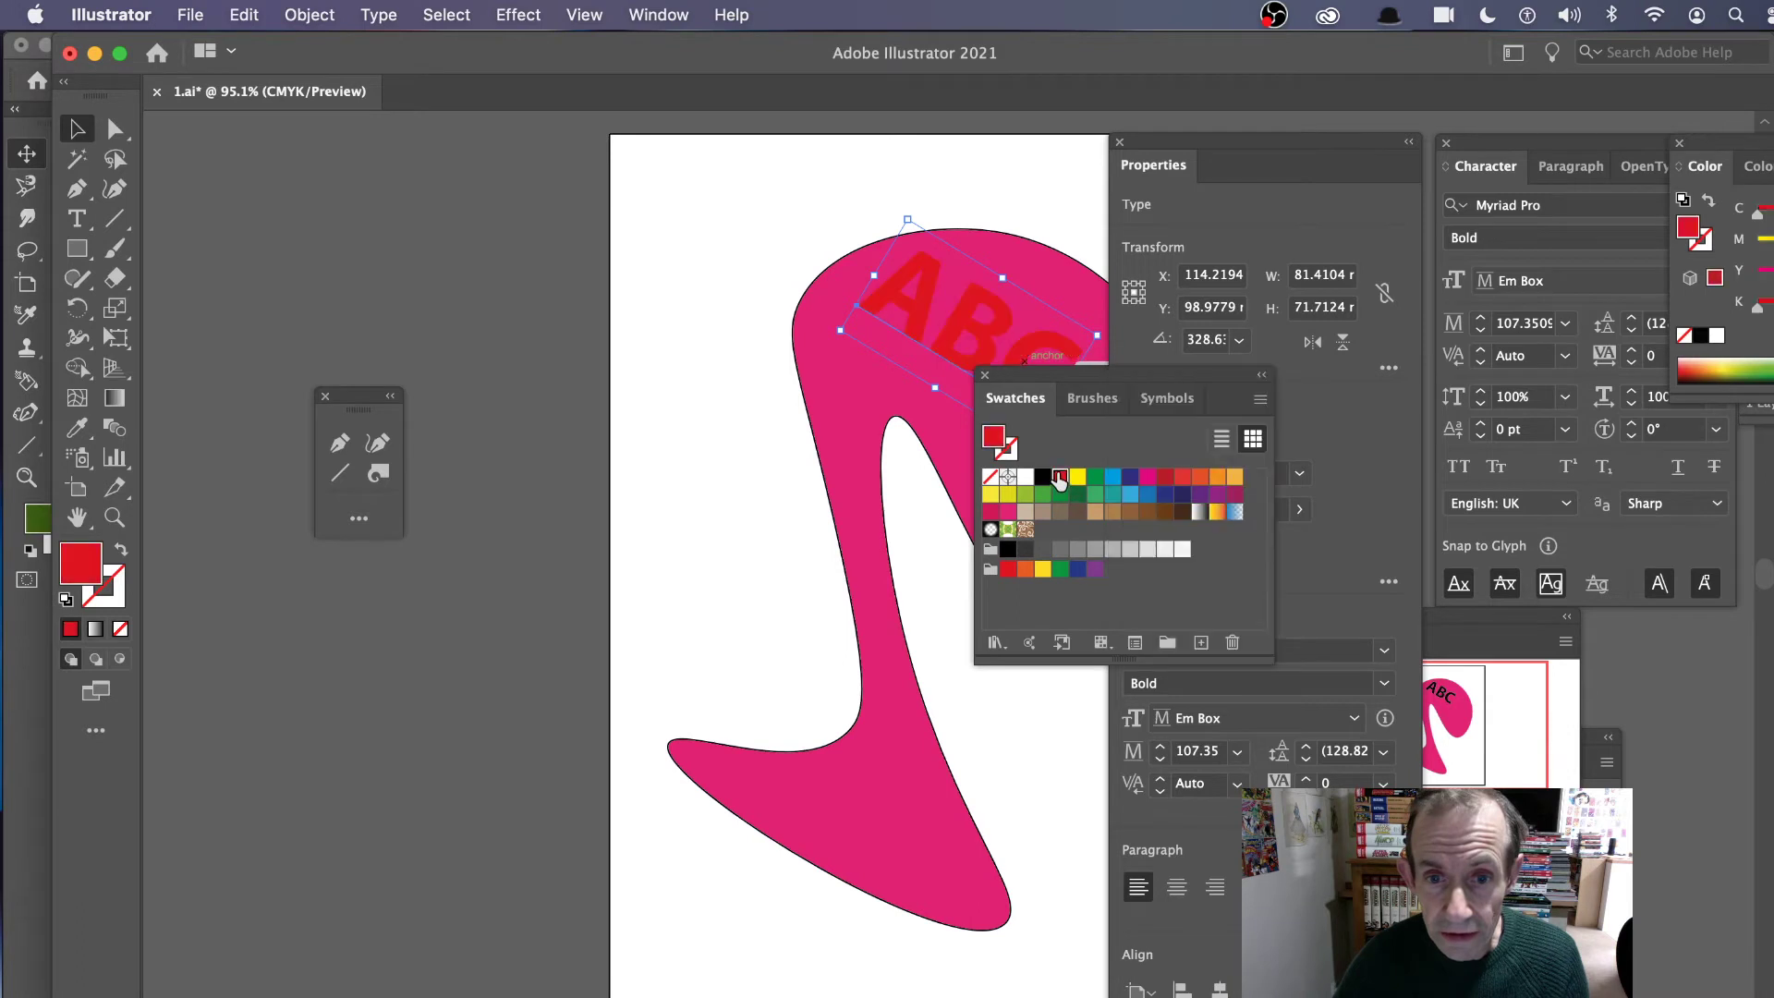
pyautogui.click(1078, 476)
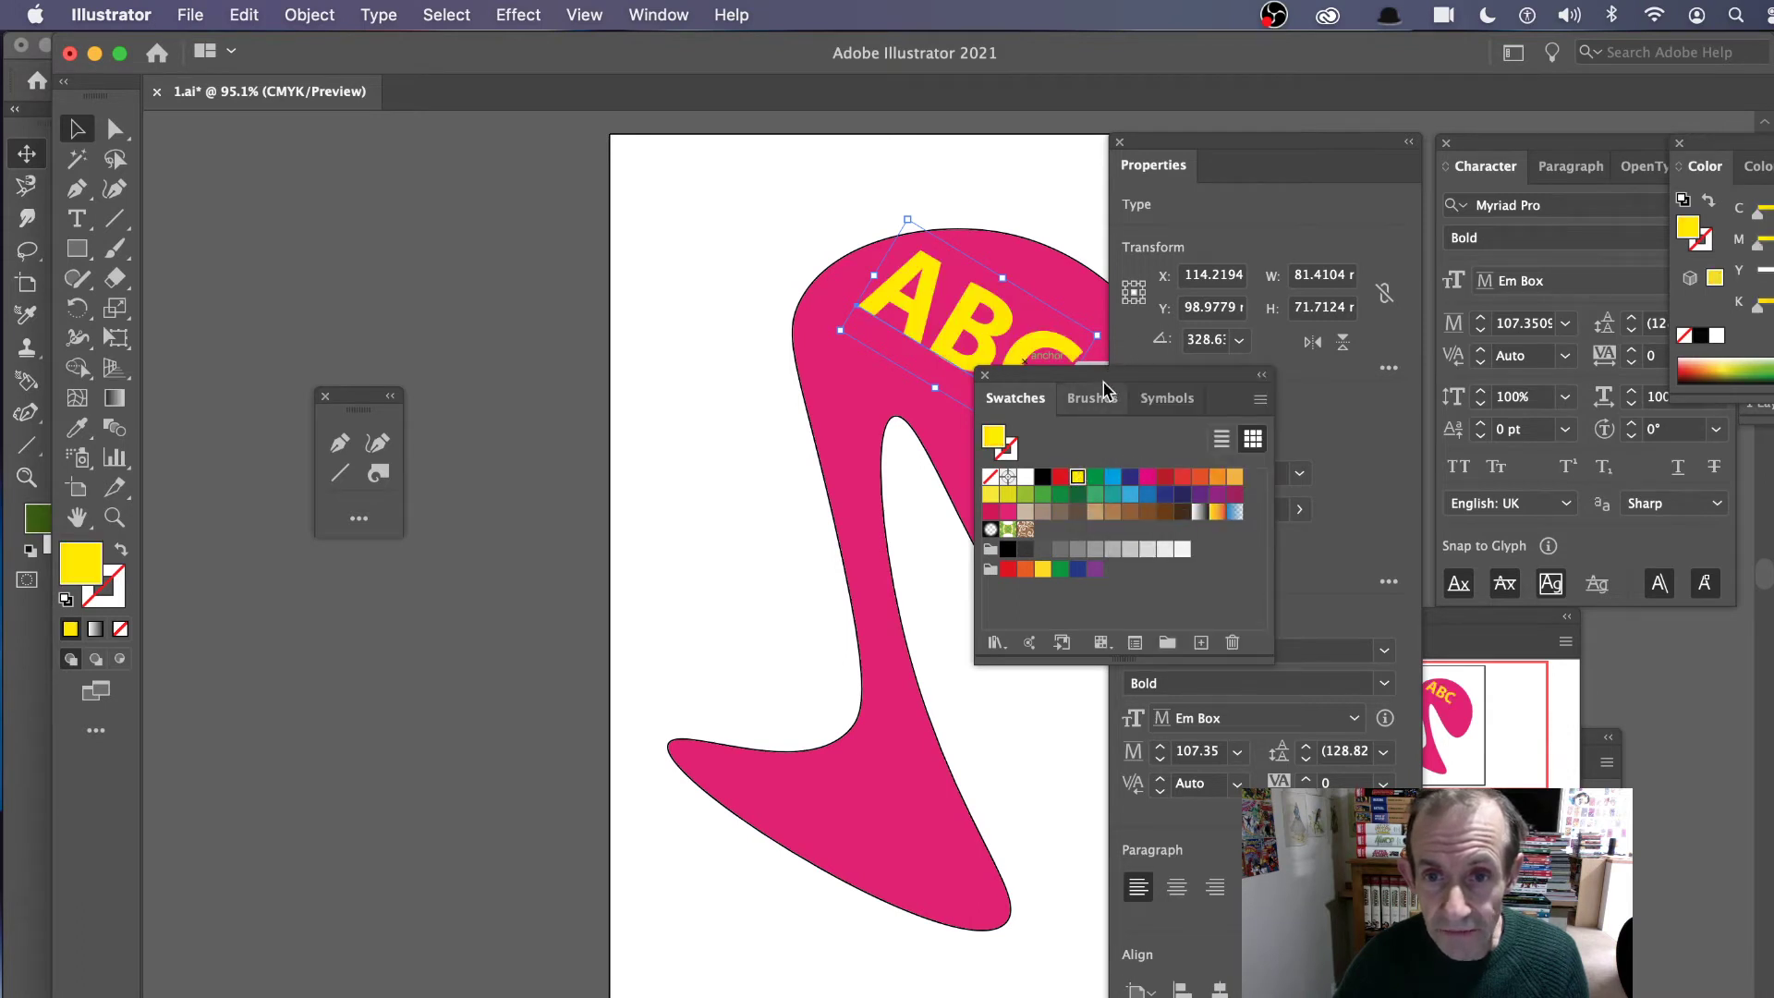
pyautogui.moveTo(1109, 375); pyautogui.dragTo(1283, 512)
pyautogui.moveTo(1206, 139); pyautogui.dragTo(1402, 203)
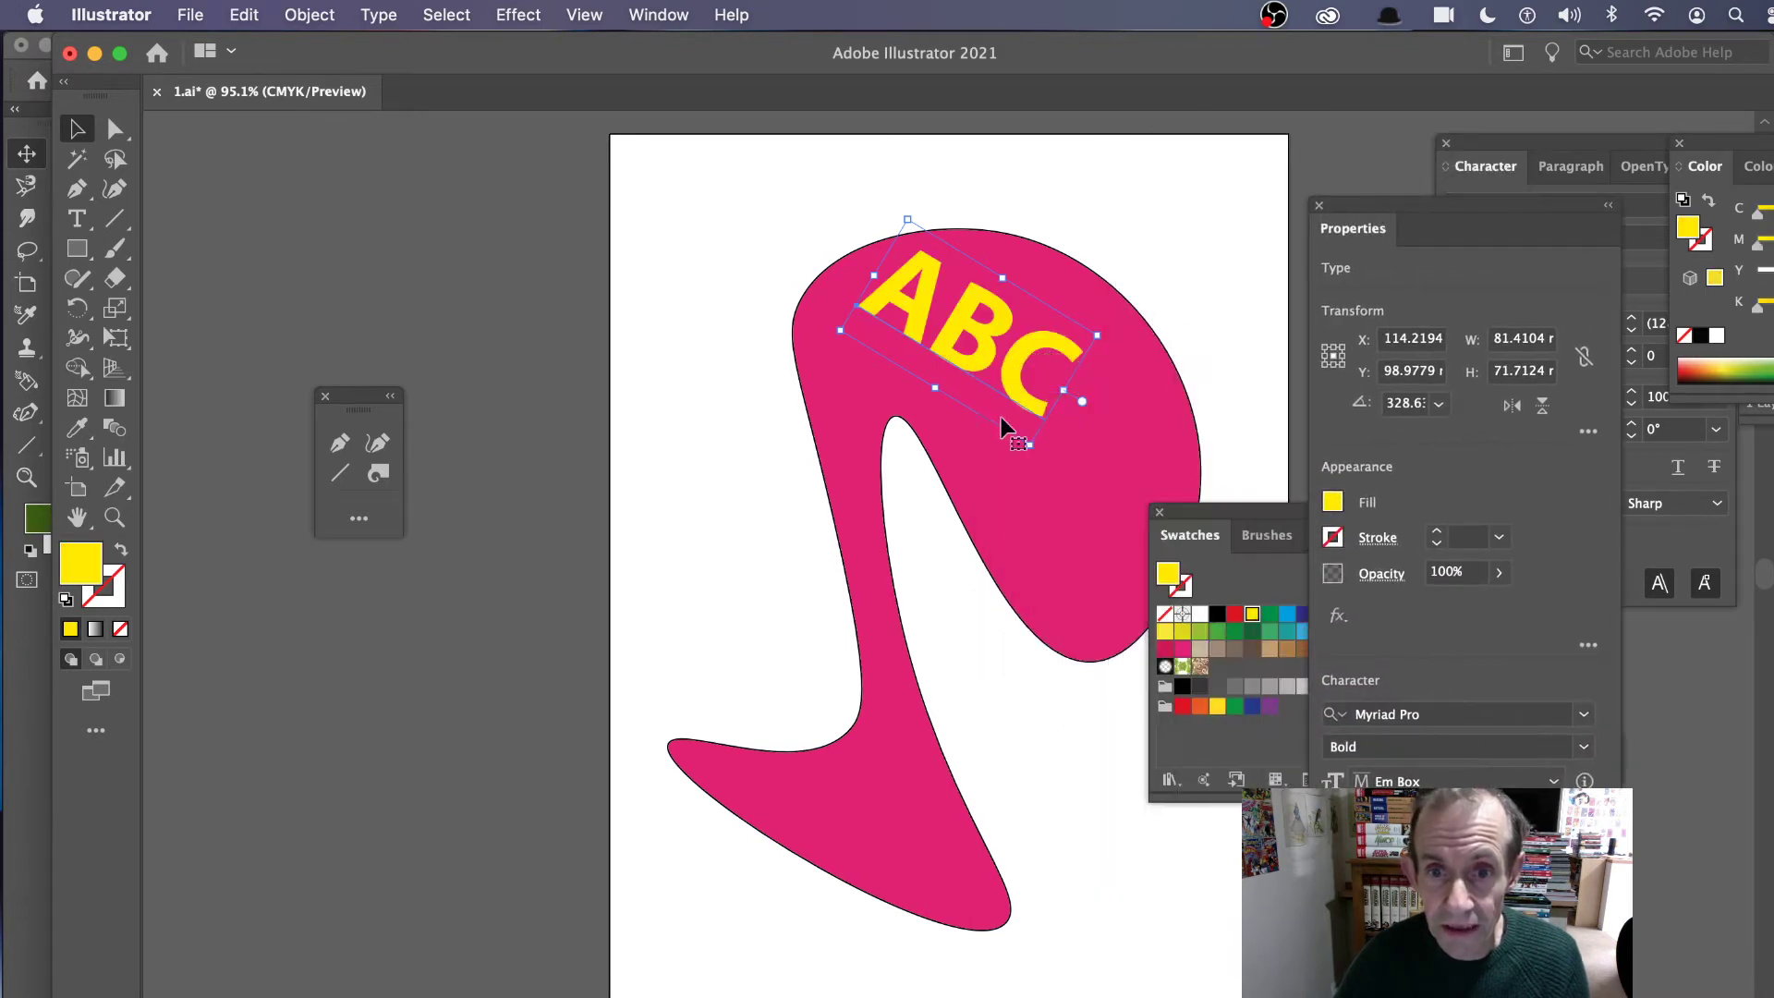
# - Enlarge the ABC text to fill the rounded head and rotate it to about 312.6°
pyautogui.moveTo(1032, 446); pyautogui.dragTo(1096, 551)
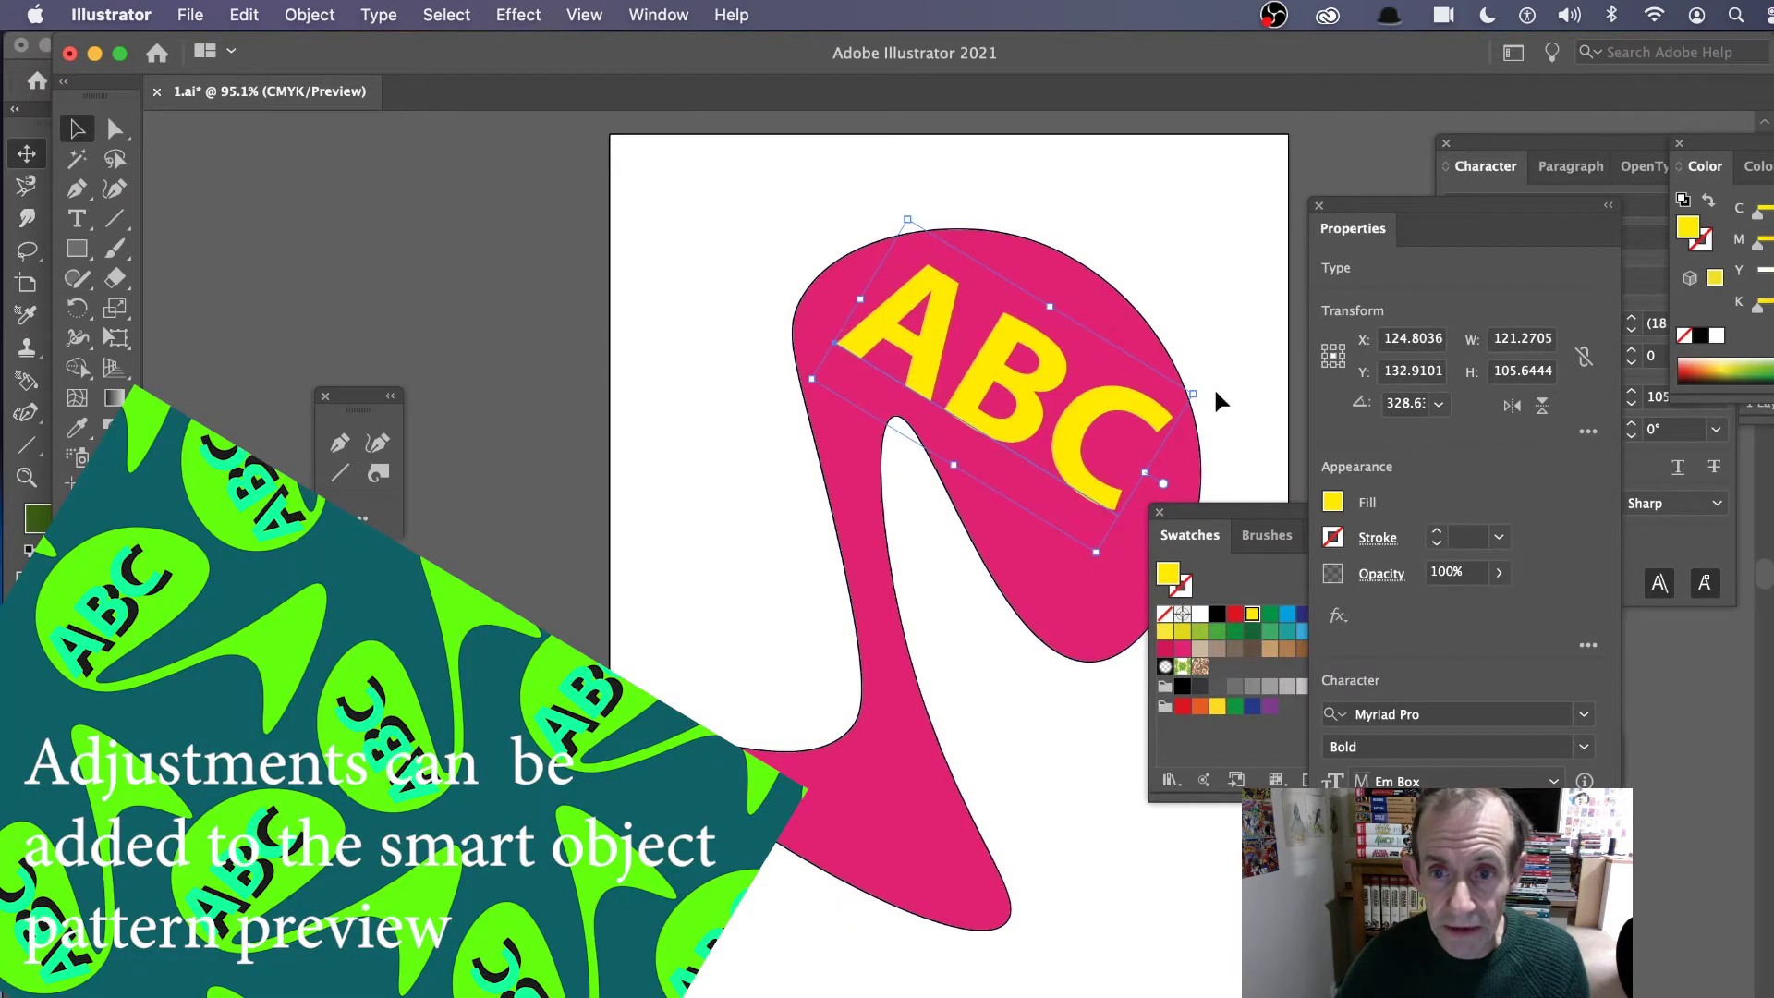
pyautogui.moveTo(1204, 389); pyautogui.dragTo(1197, 442)
pyautogui.moveTo(1063, 370); pyautogui.dragTo(1032, 368)
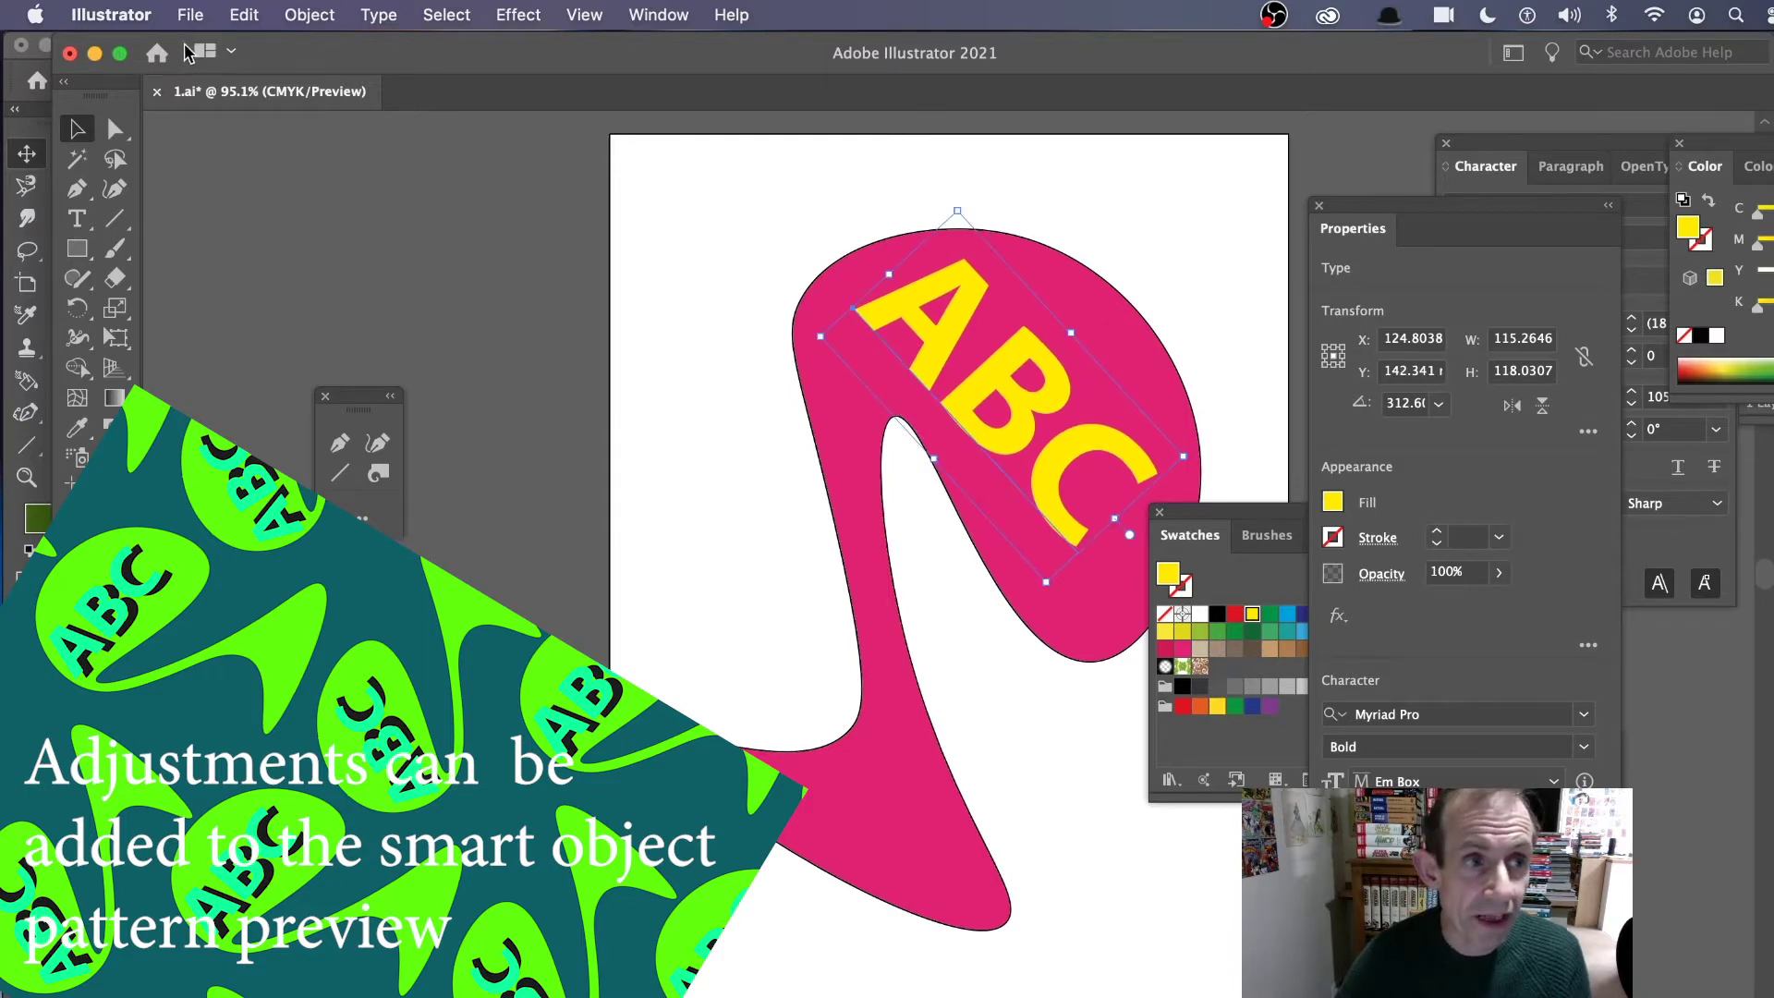
# - Save 1.ai, accept overwriting the externally modified file, and return to the Photoshop pattern
pyautogui.click(195, 14)
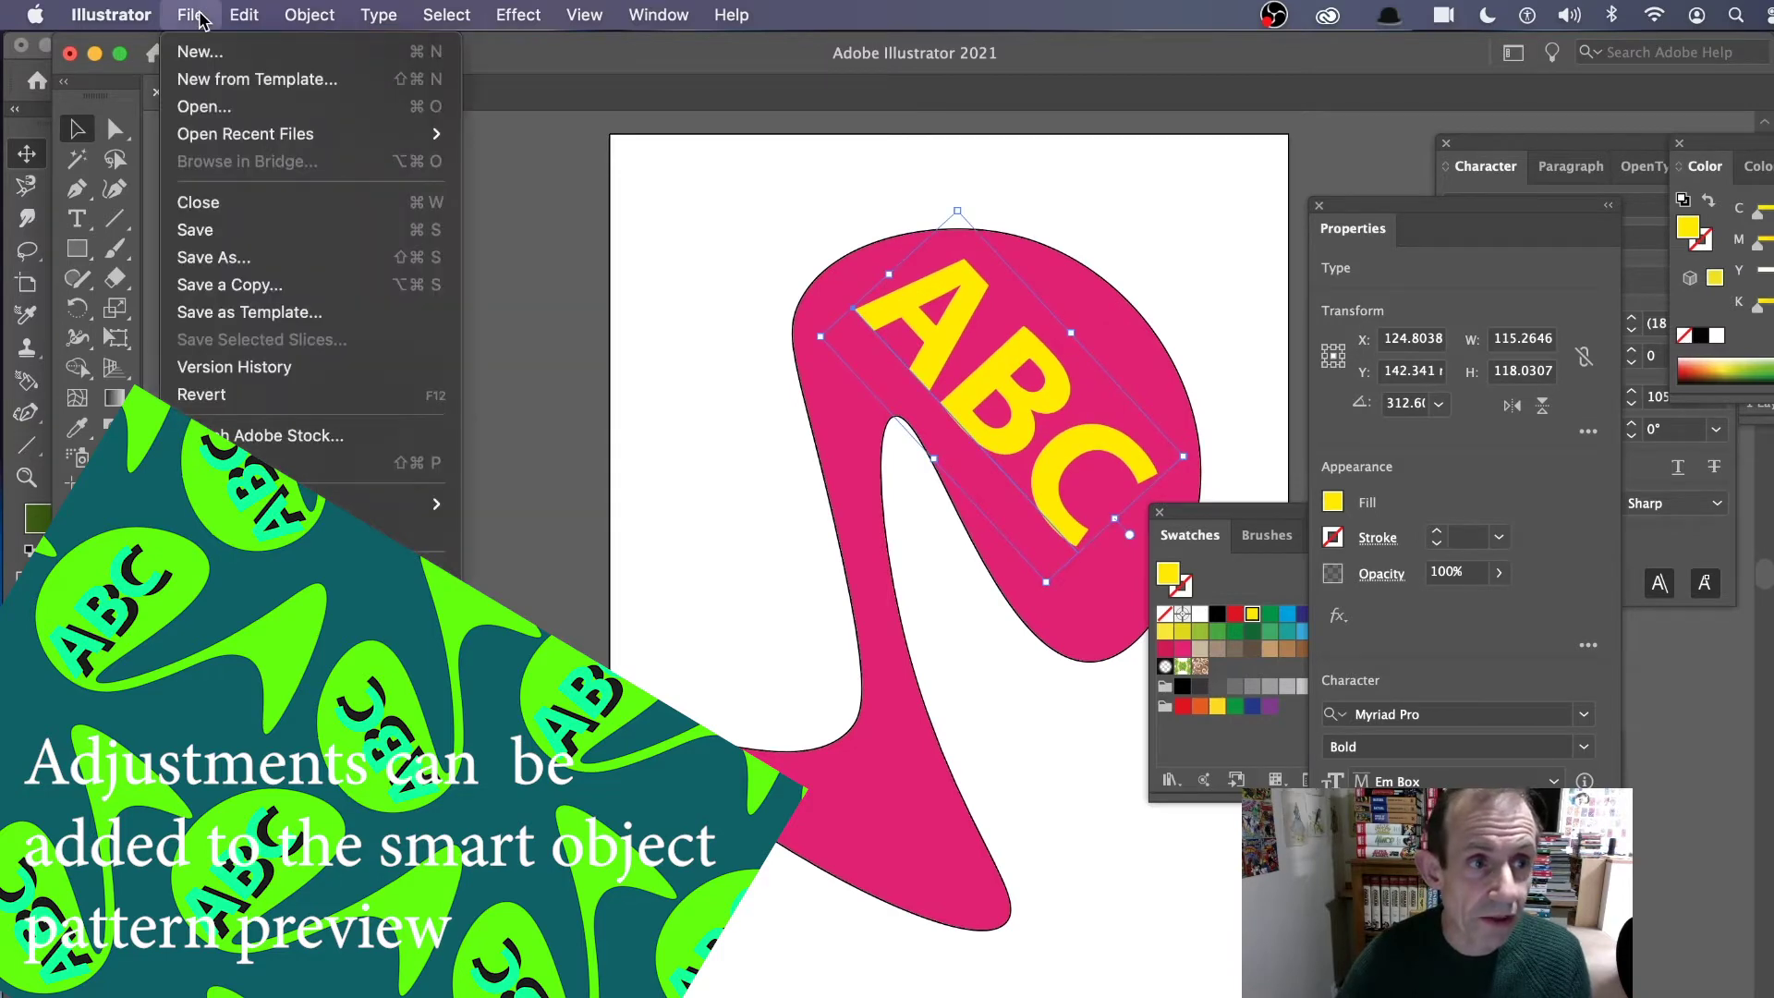
pyautogui.click(228, 235)
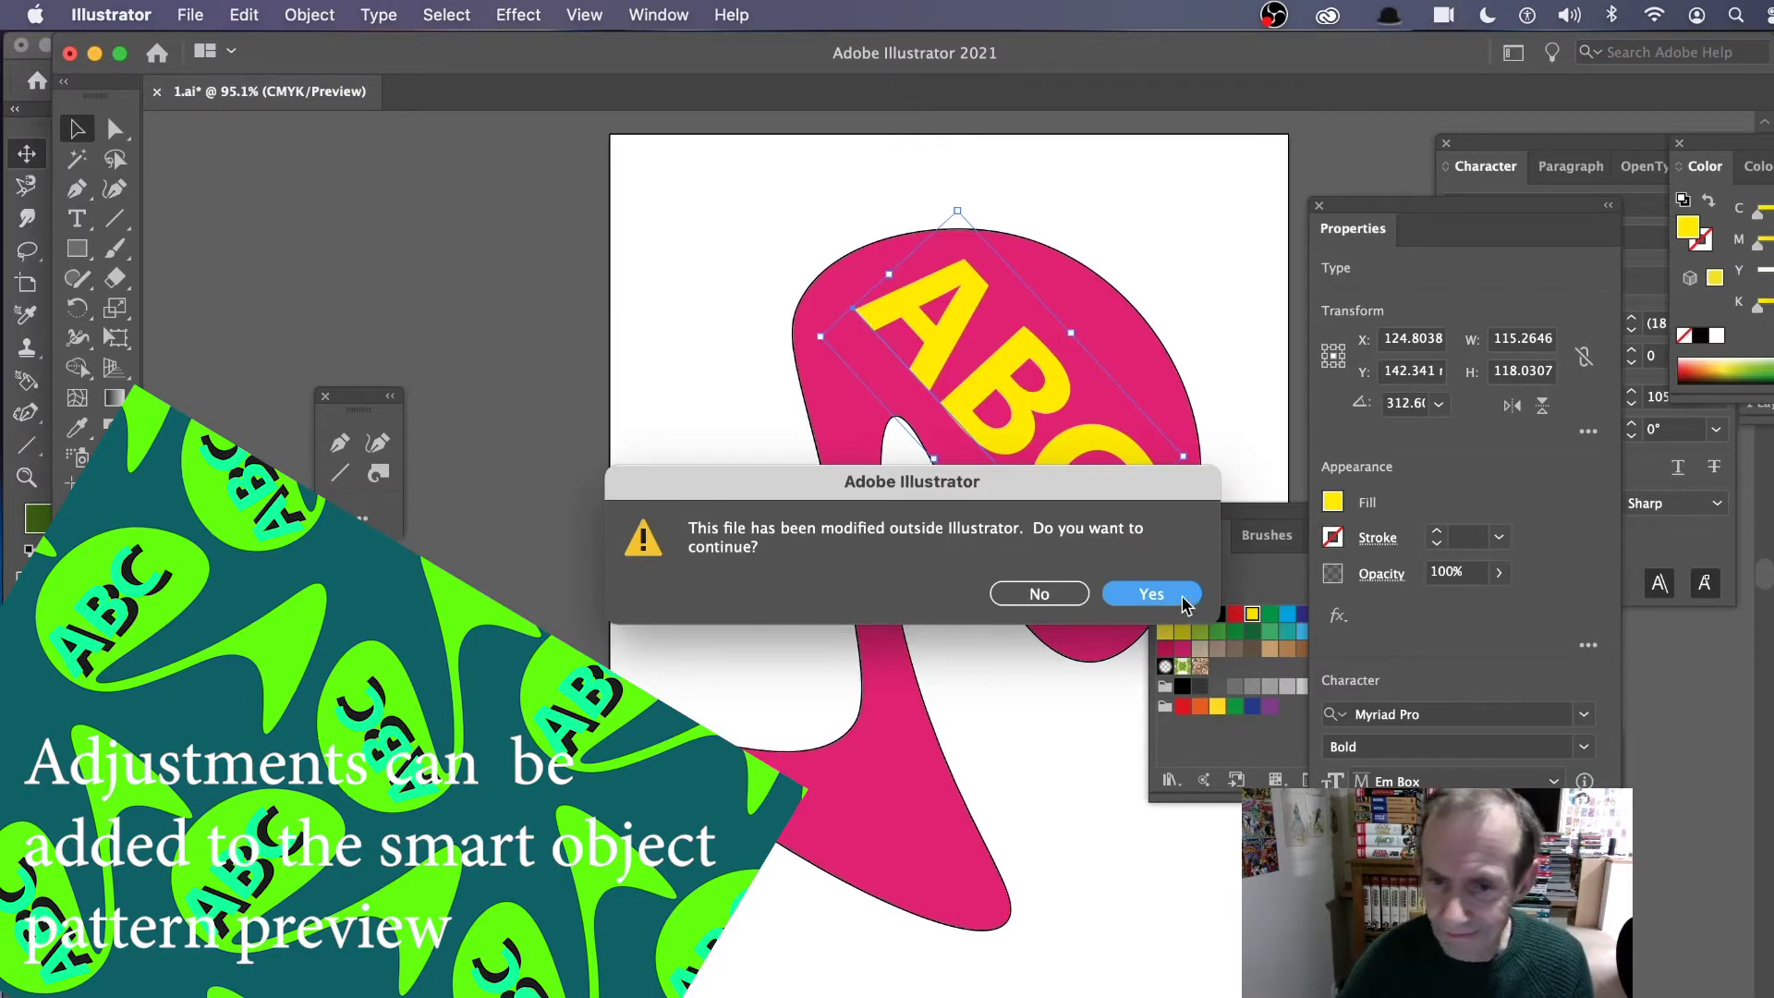
pyautogui.click(1183, 600)
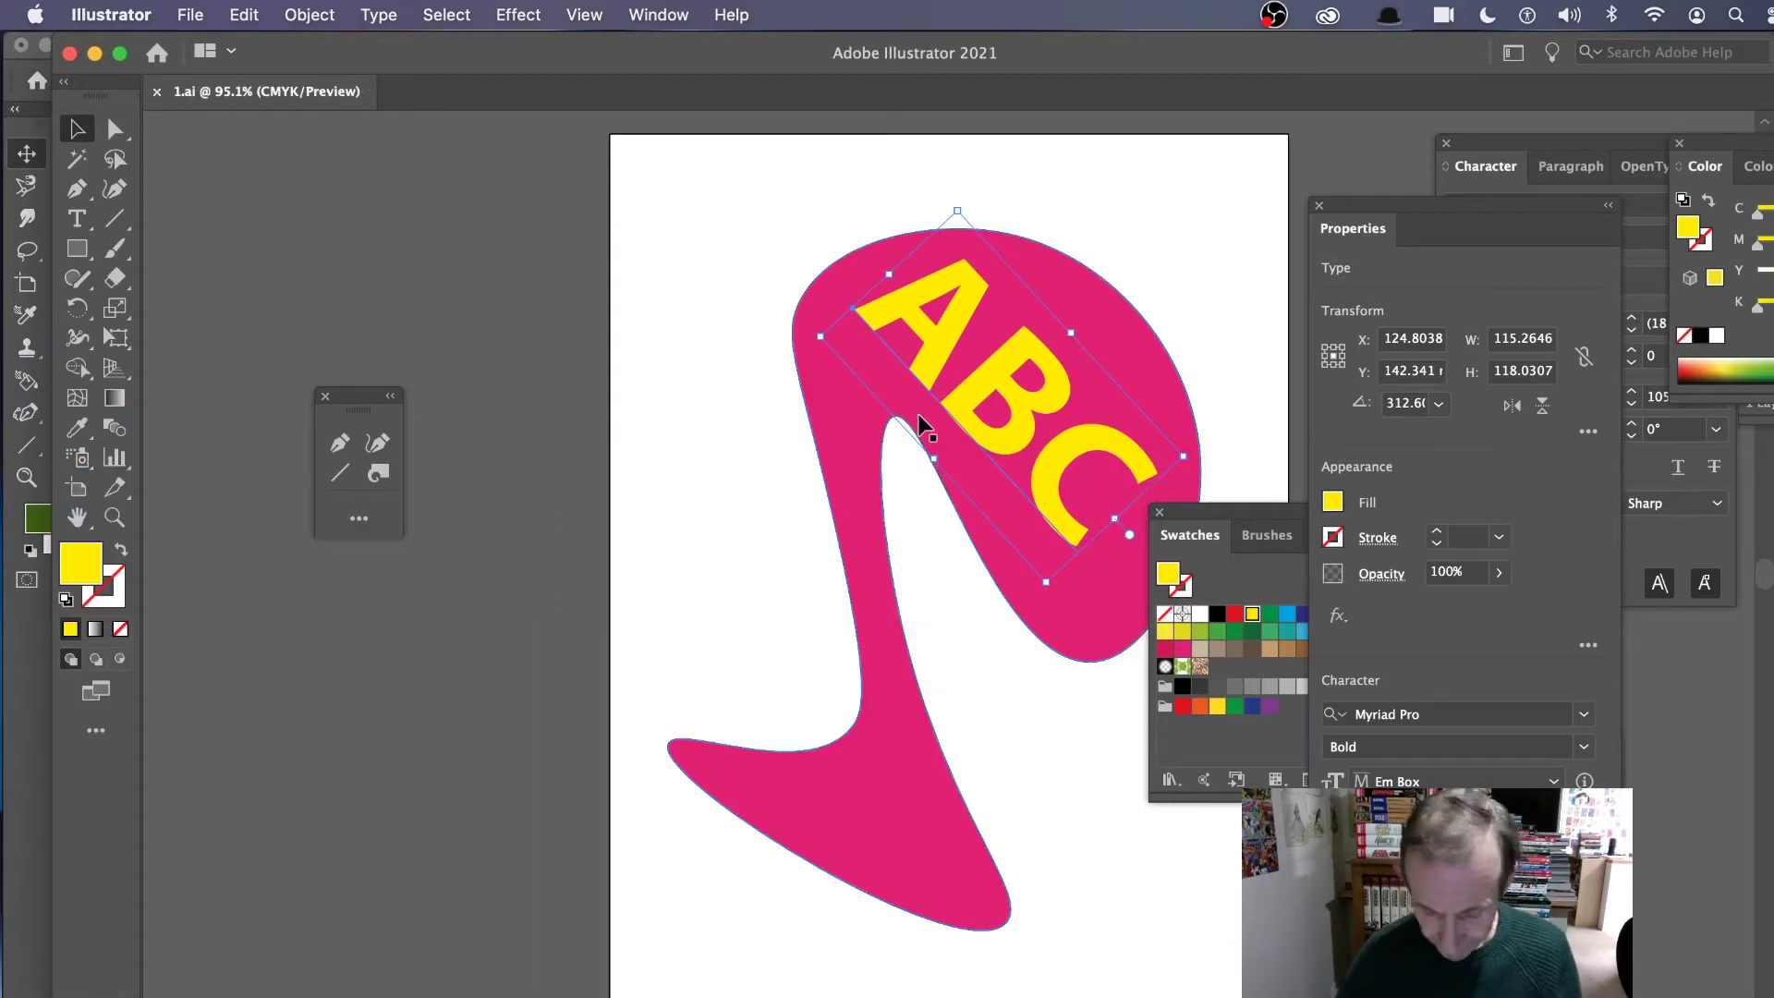
pyautogui.press('super+shift+a')
pyautogui.press('super+Tab')
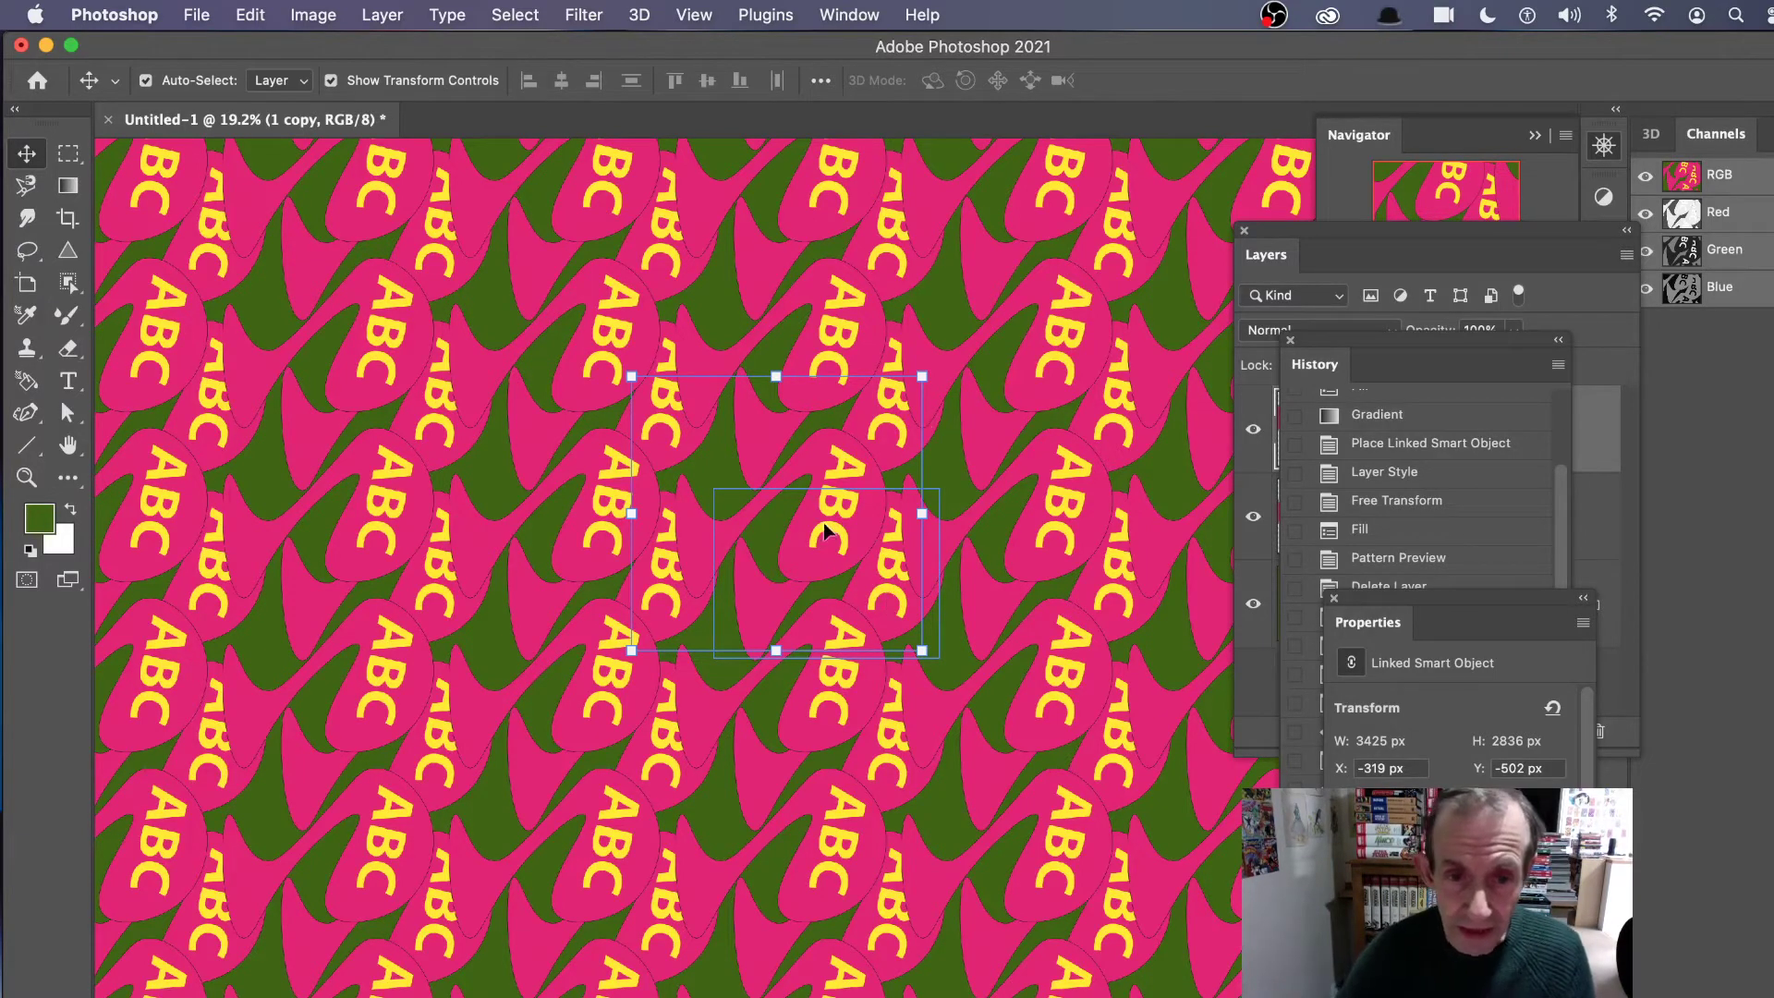
# - Scale the duplicate artwork to about 44.6% wide by 45.8% high, rotate it about 110.1°, and reposition it beside the original
pyautogui.moveTo(819, 551); pyautogui.dragTo(800, 561)
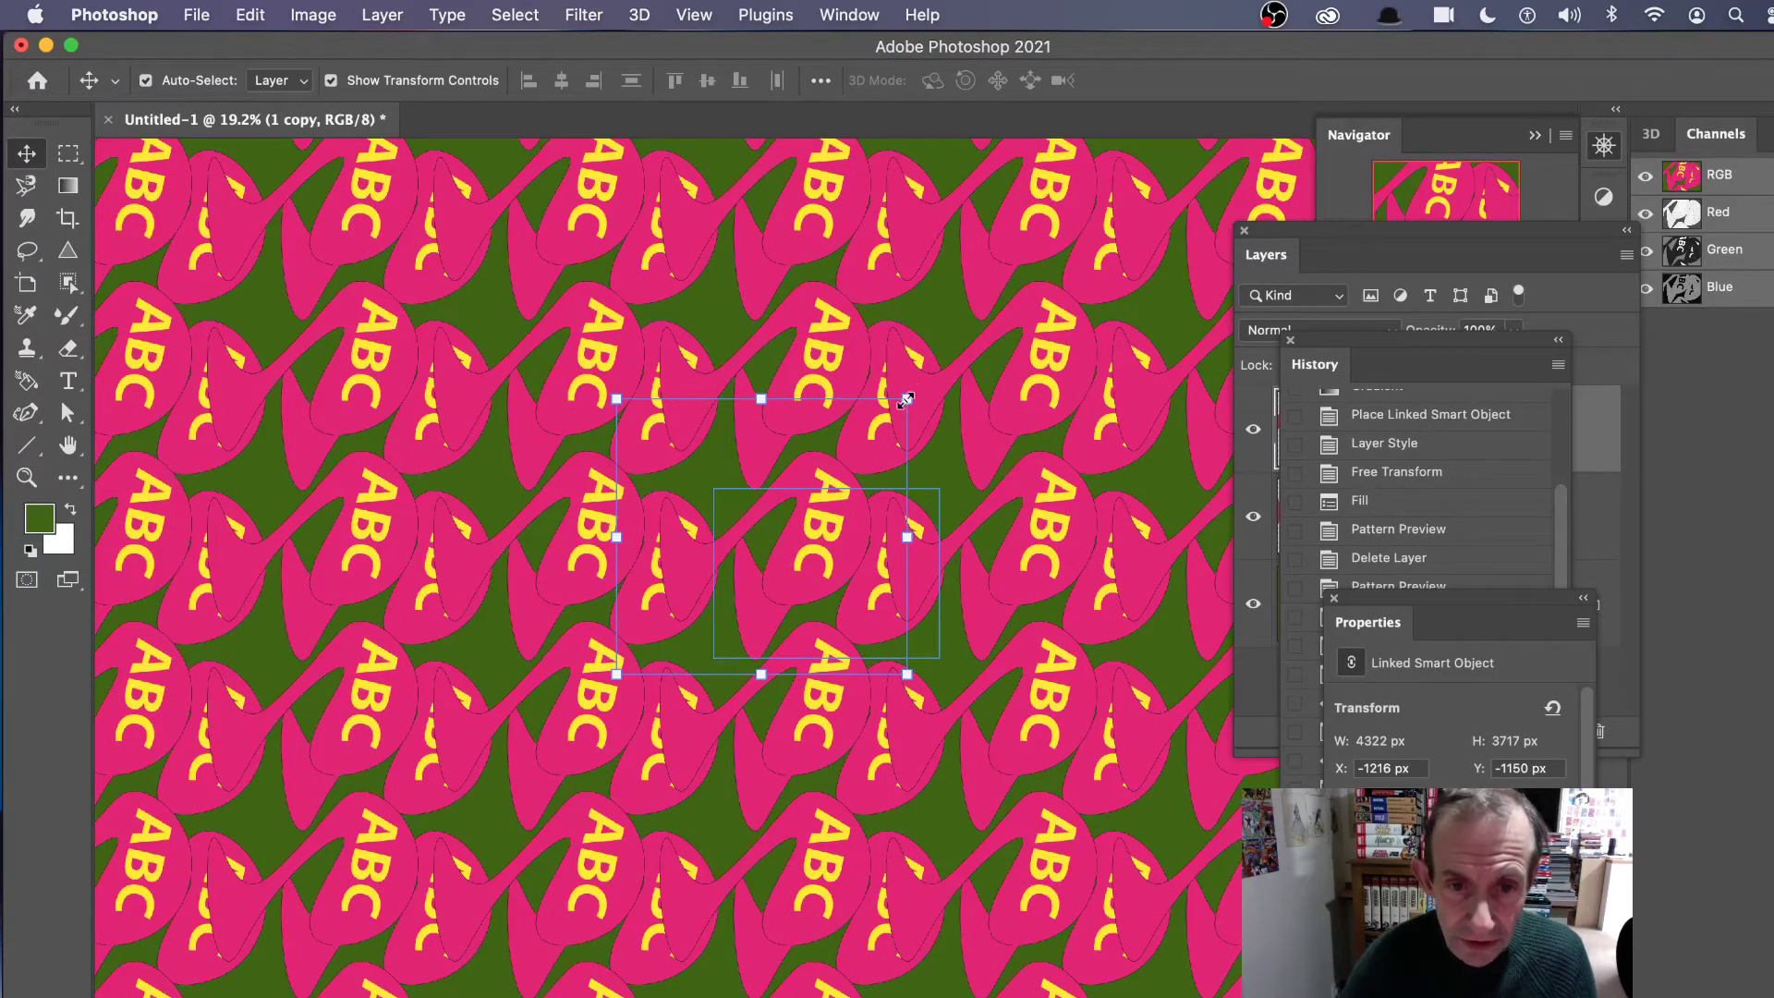
pyautogui.moveTo(910, 392); pyautogui.dragTo(883, 536)
pyautogui.moveTo(840, 659); pyautogui.dragTo(797, 553)
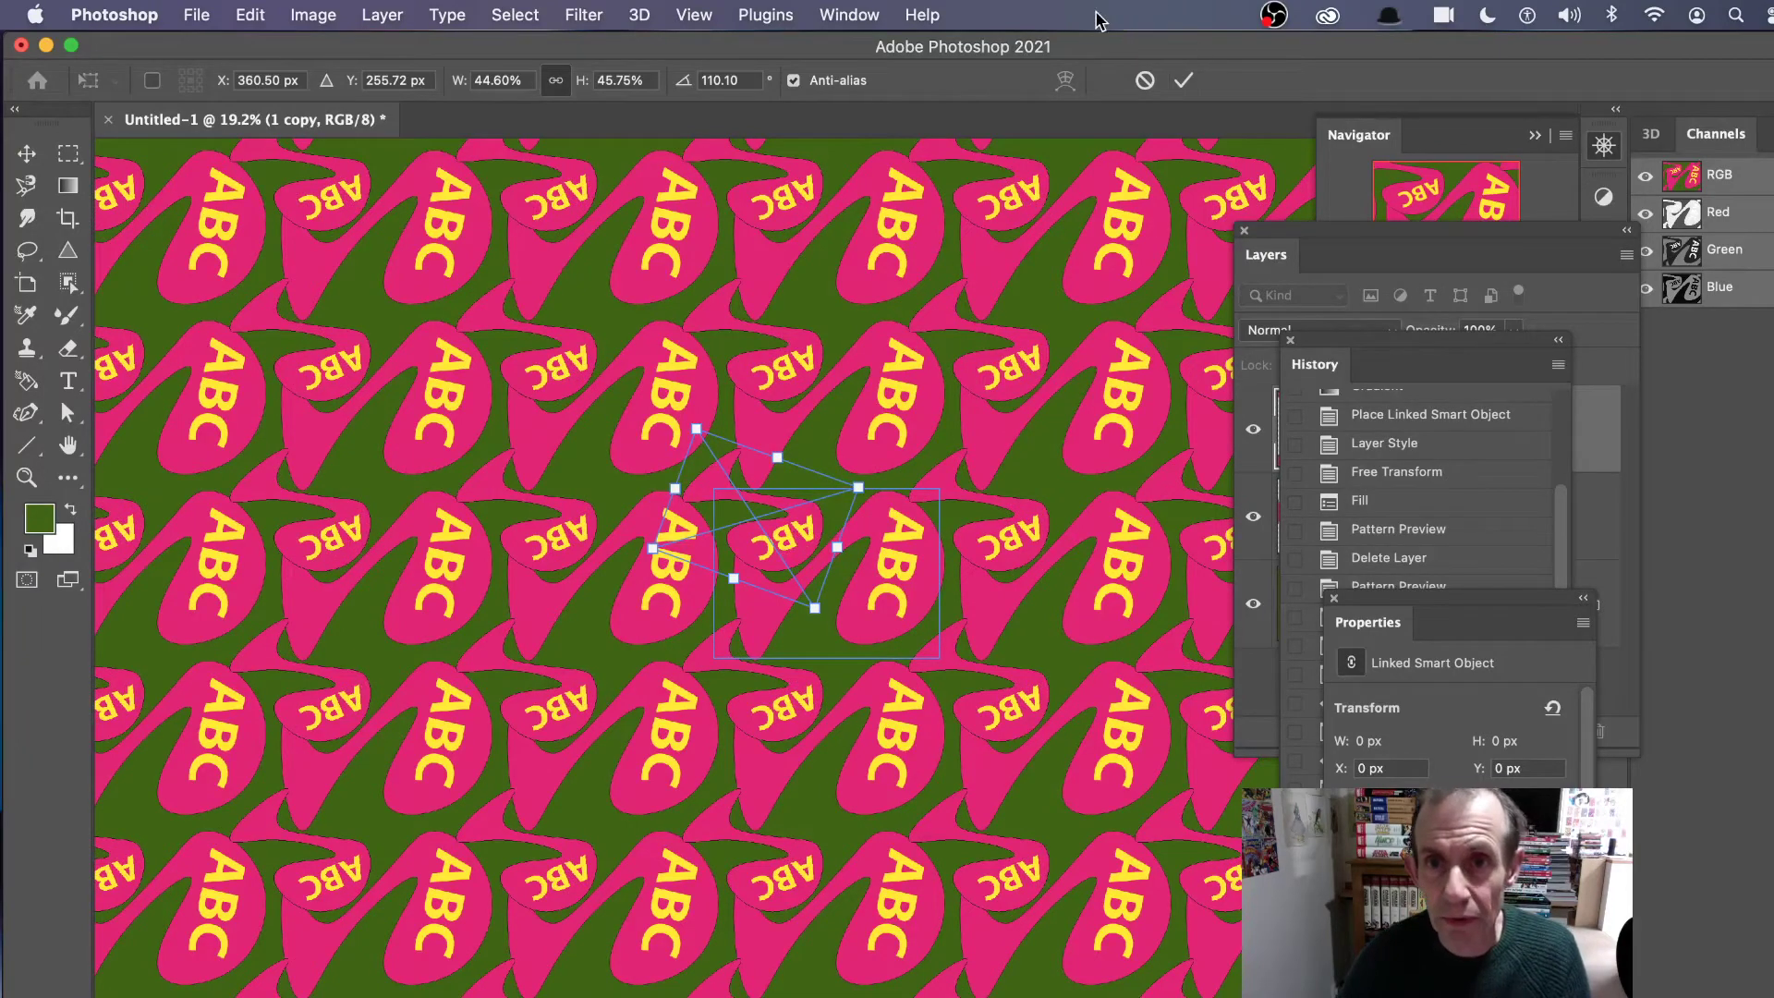
pyautogui.click(1183, 80)
# - Close the 1.ai source in Illustrator and reopen it from the linked smart object layer "1 copy" in Photoshop
pyautogui.click(1274, 239)
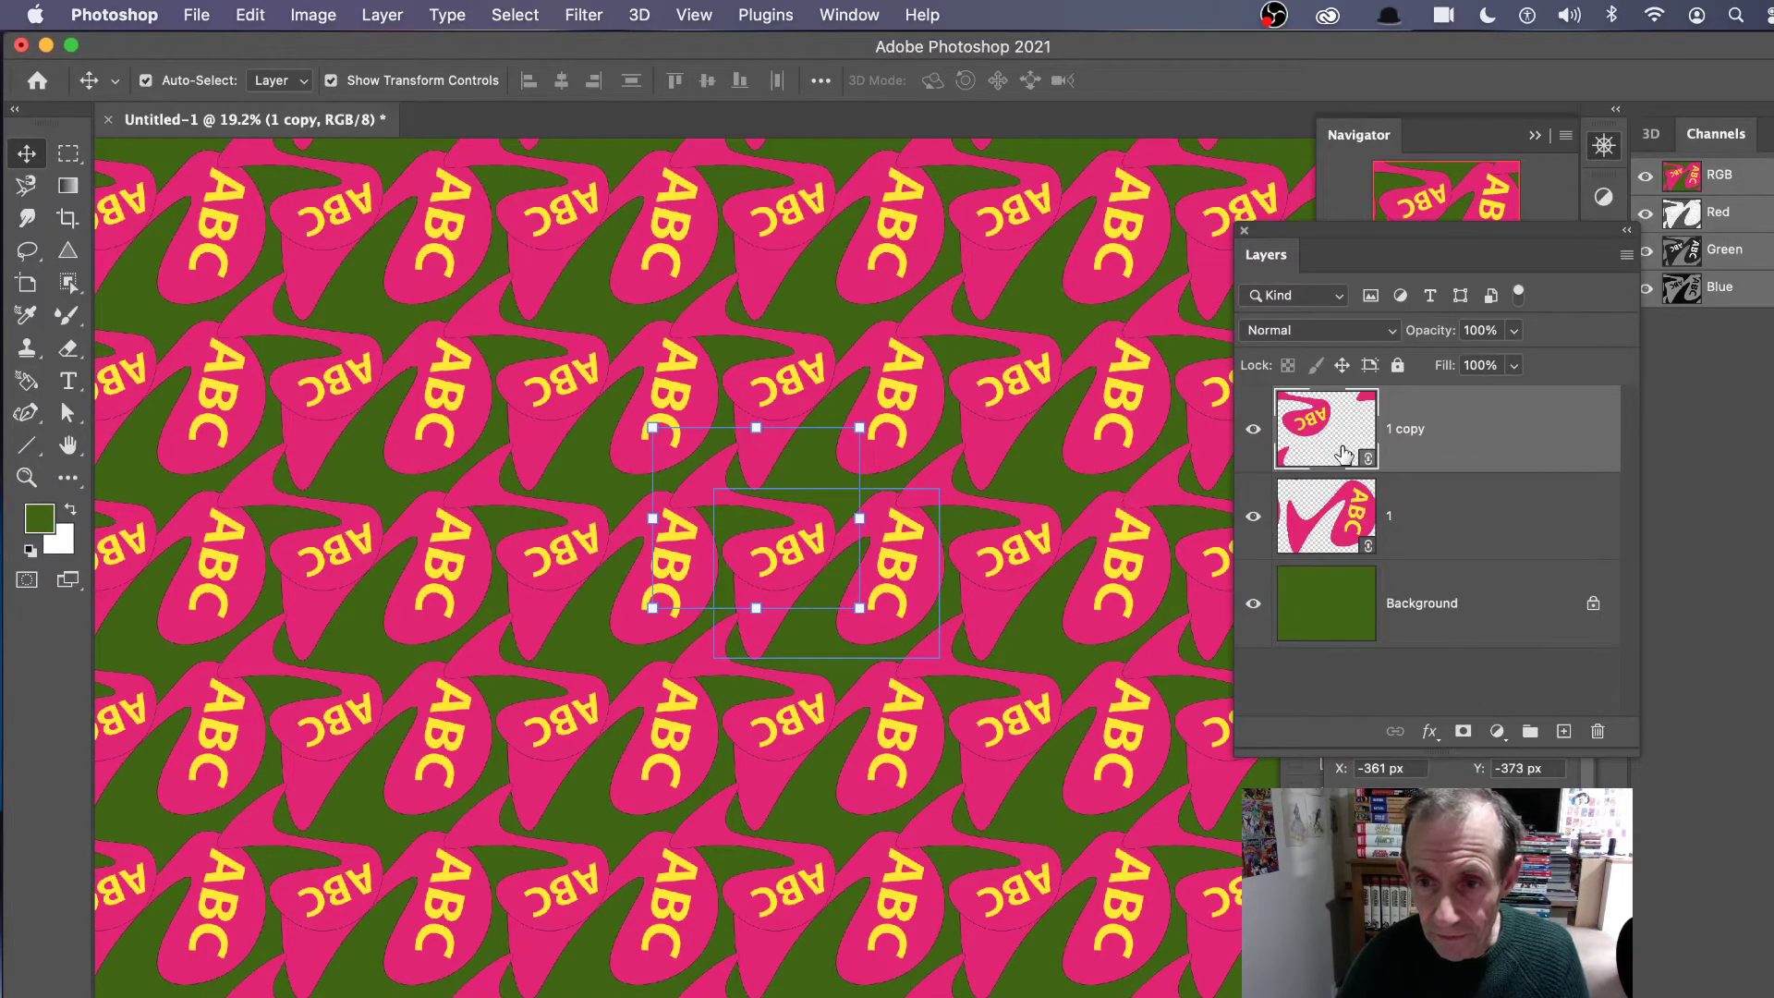
pyautogui.doubleClick(1343, 453)
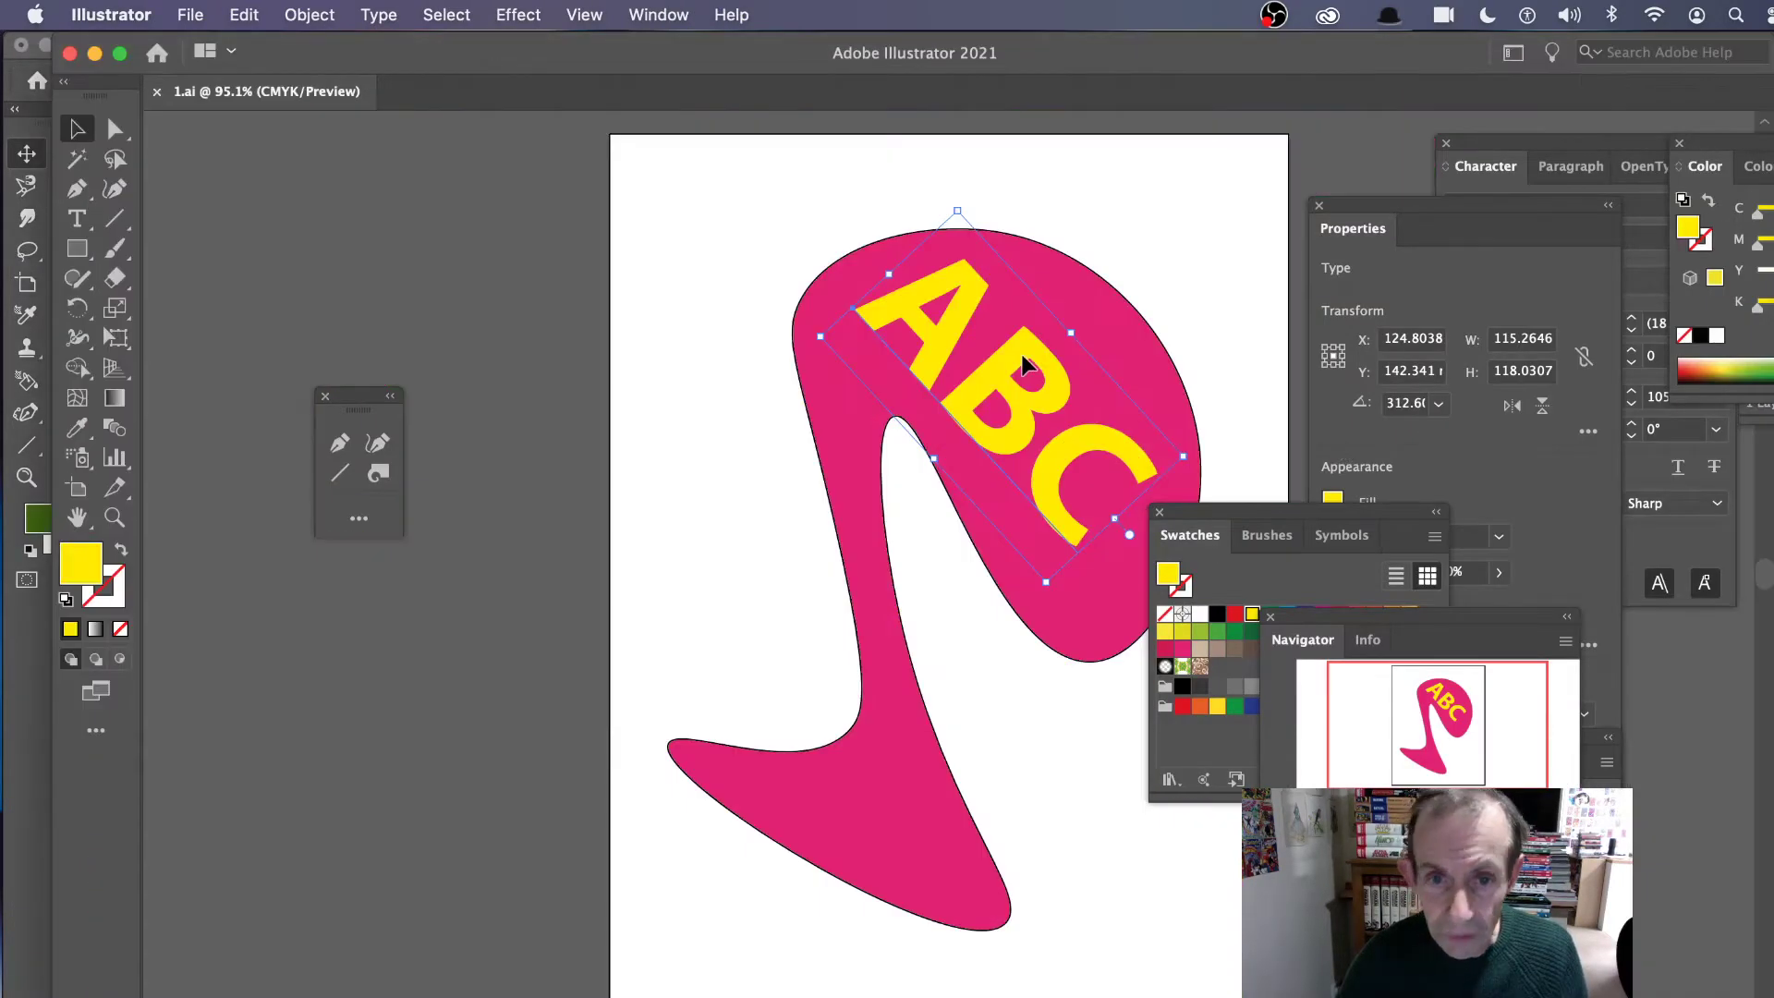
pyautogui.click(156, 93)
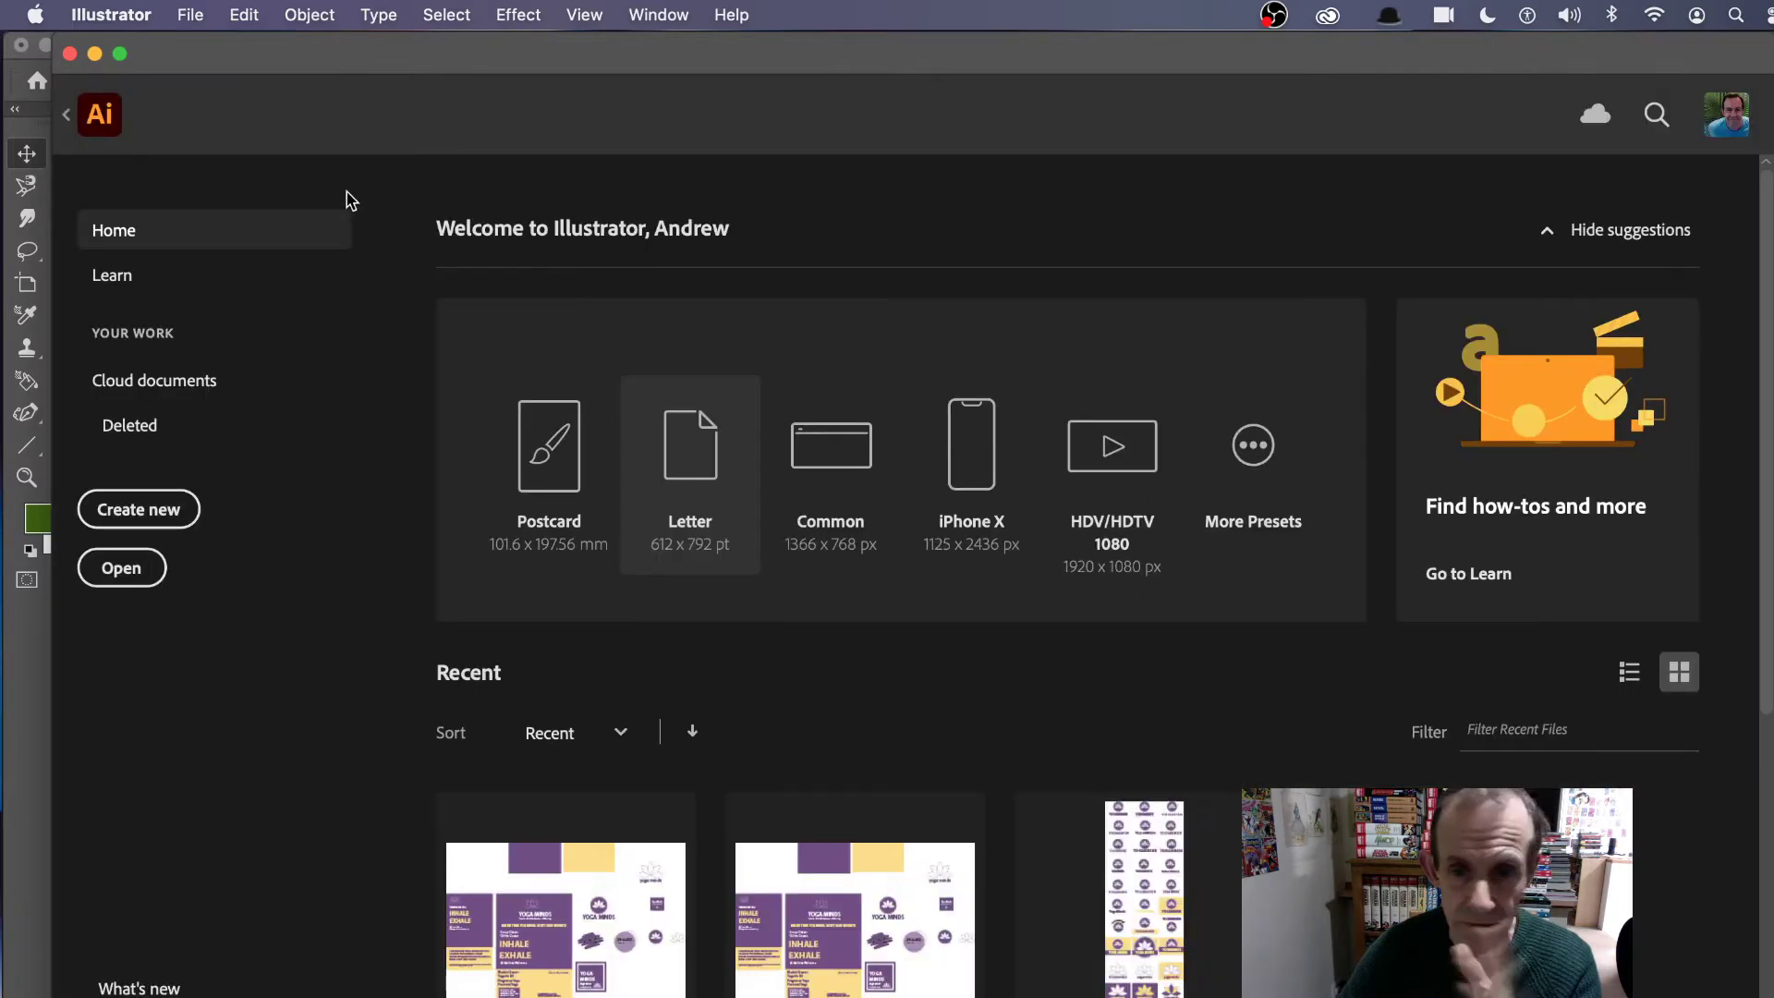
pyautogui.press('super+Tab')
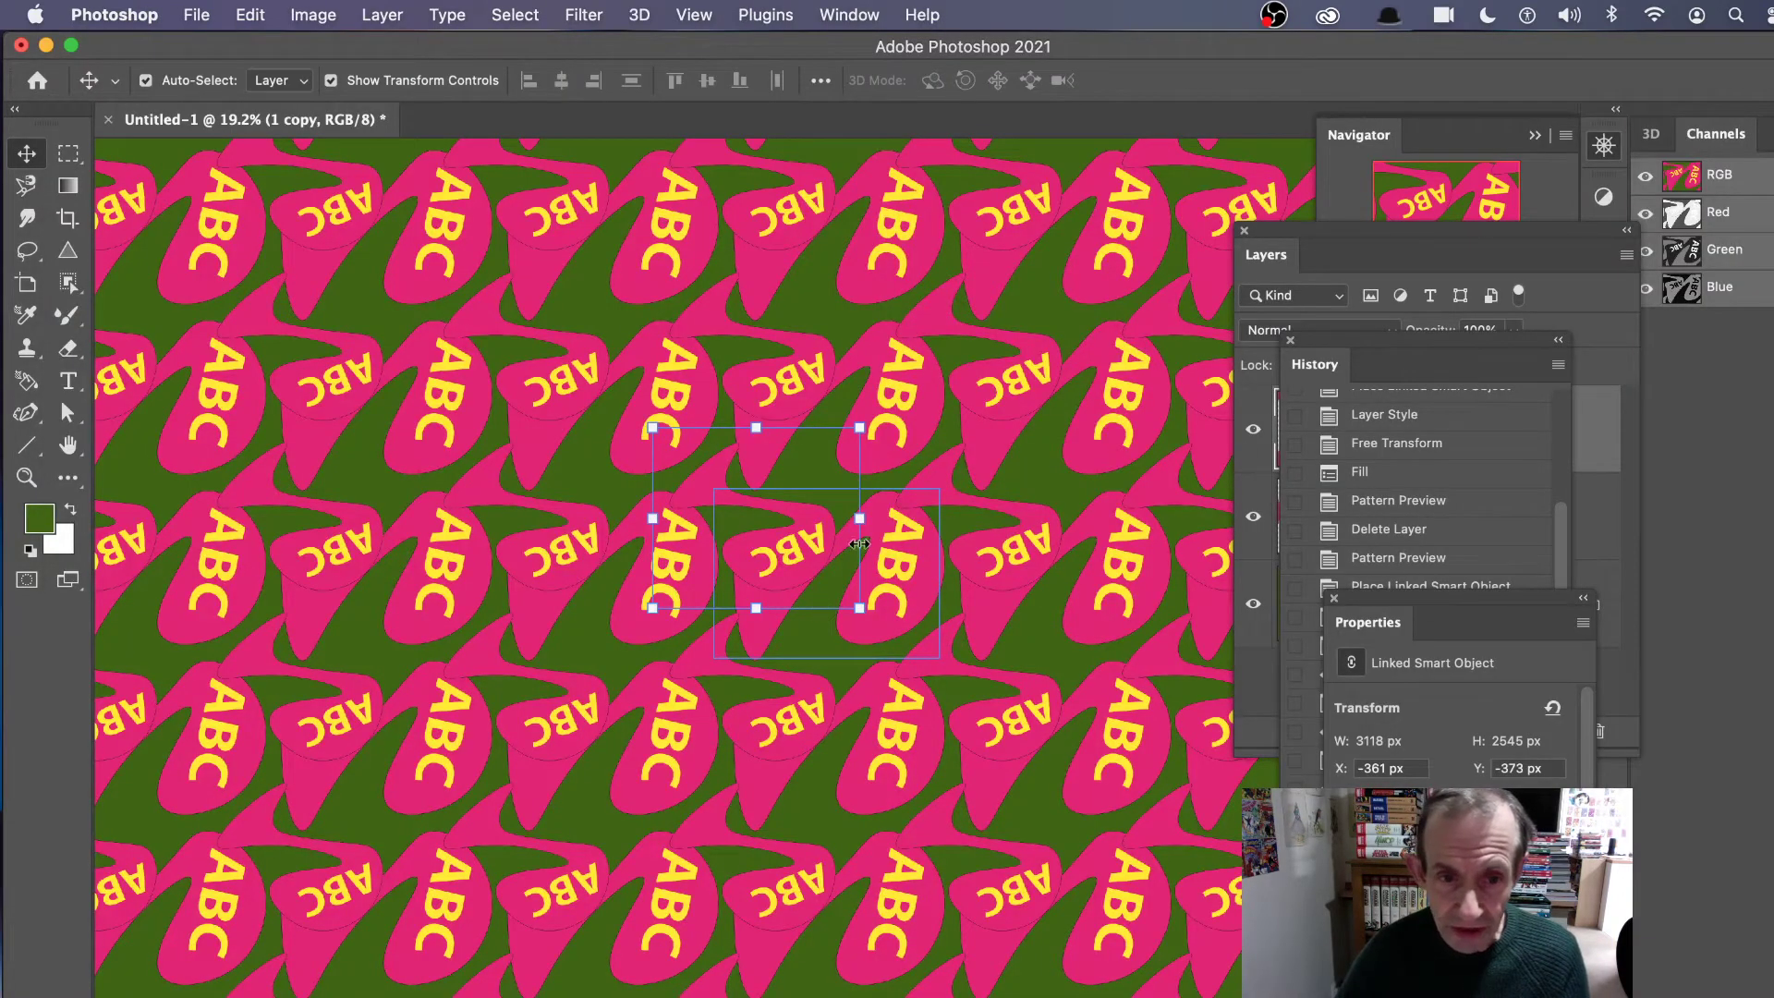
pyautogui.click(1282, 259)
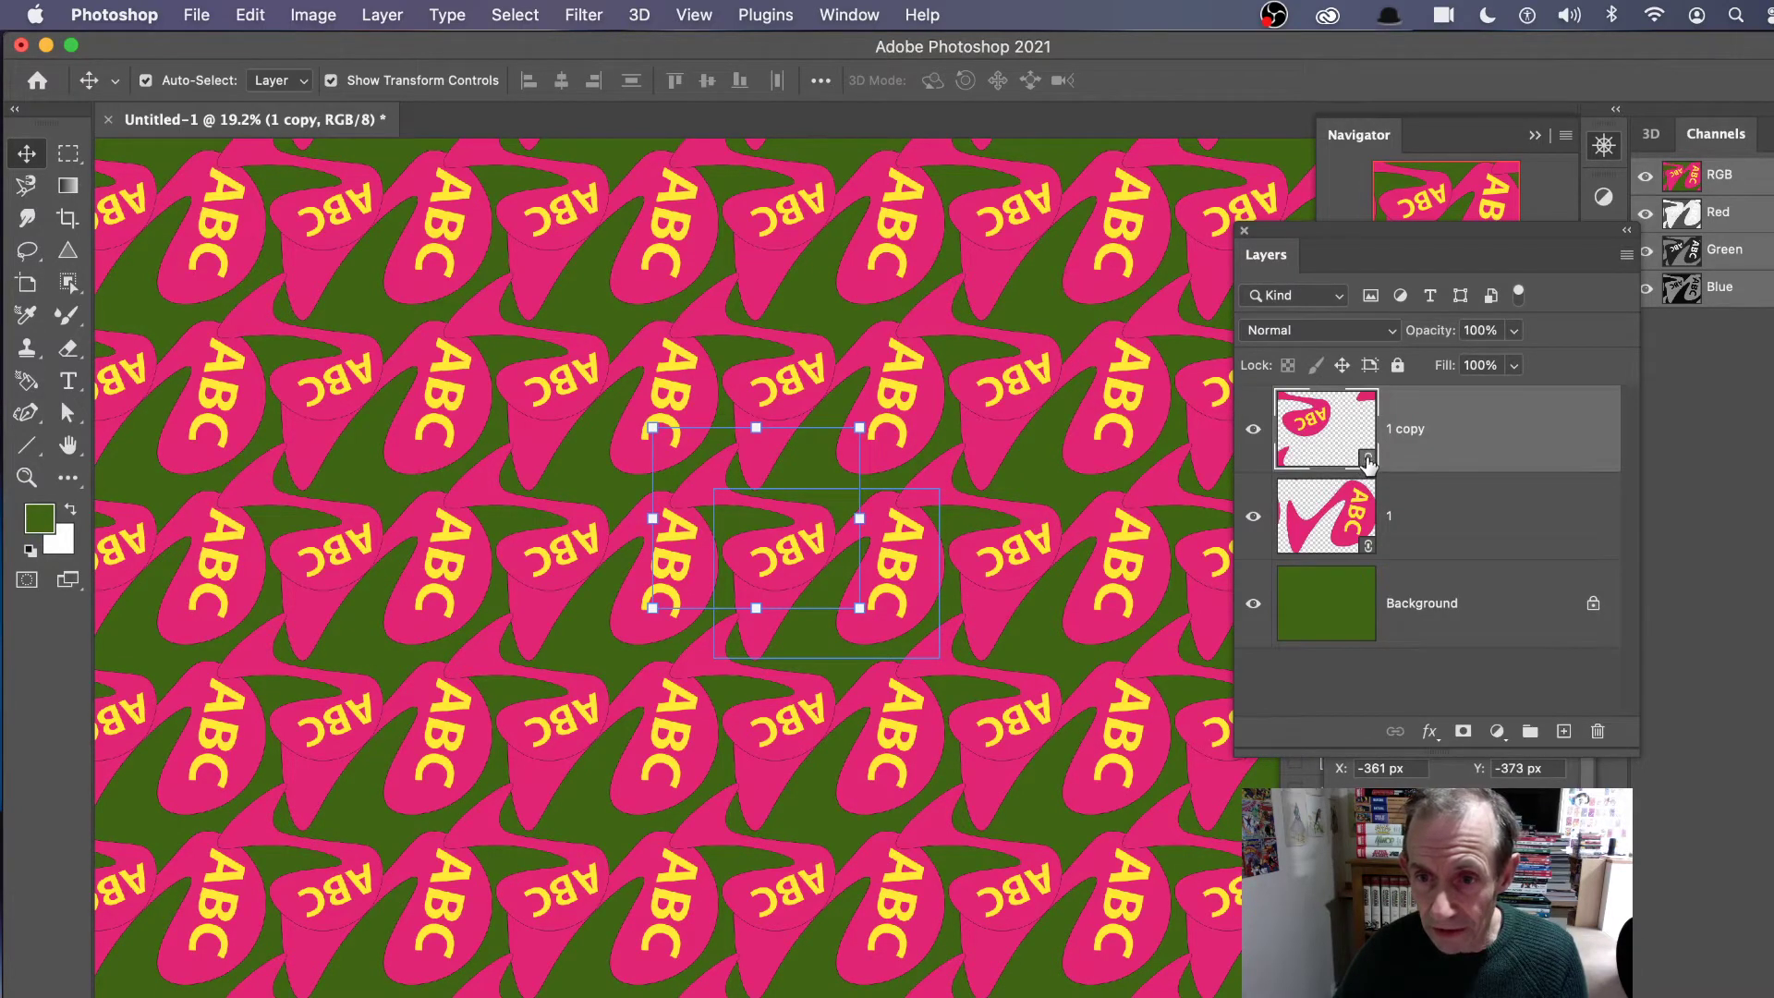
pyautogui.press('super+Tab')
pyautogui.click(543, 890)
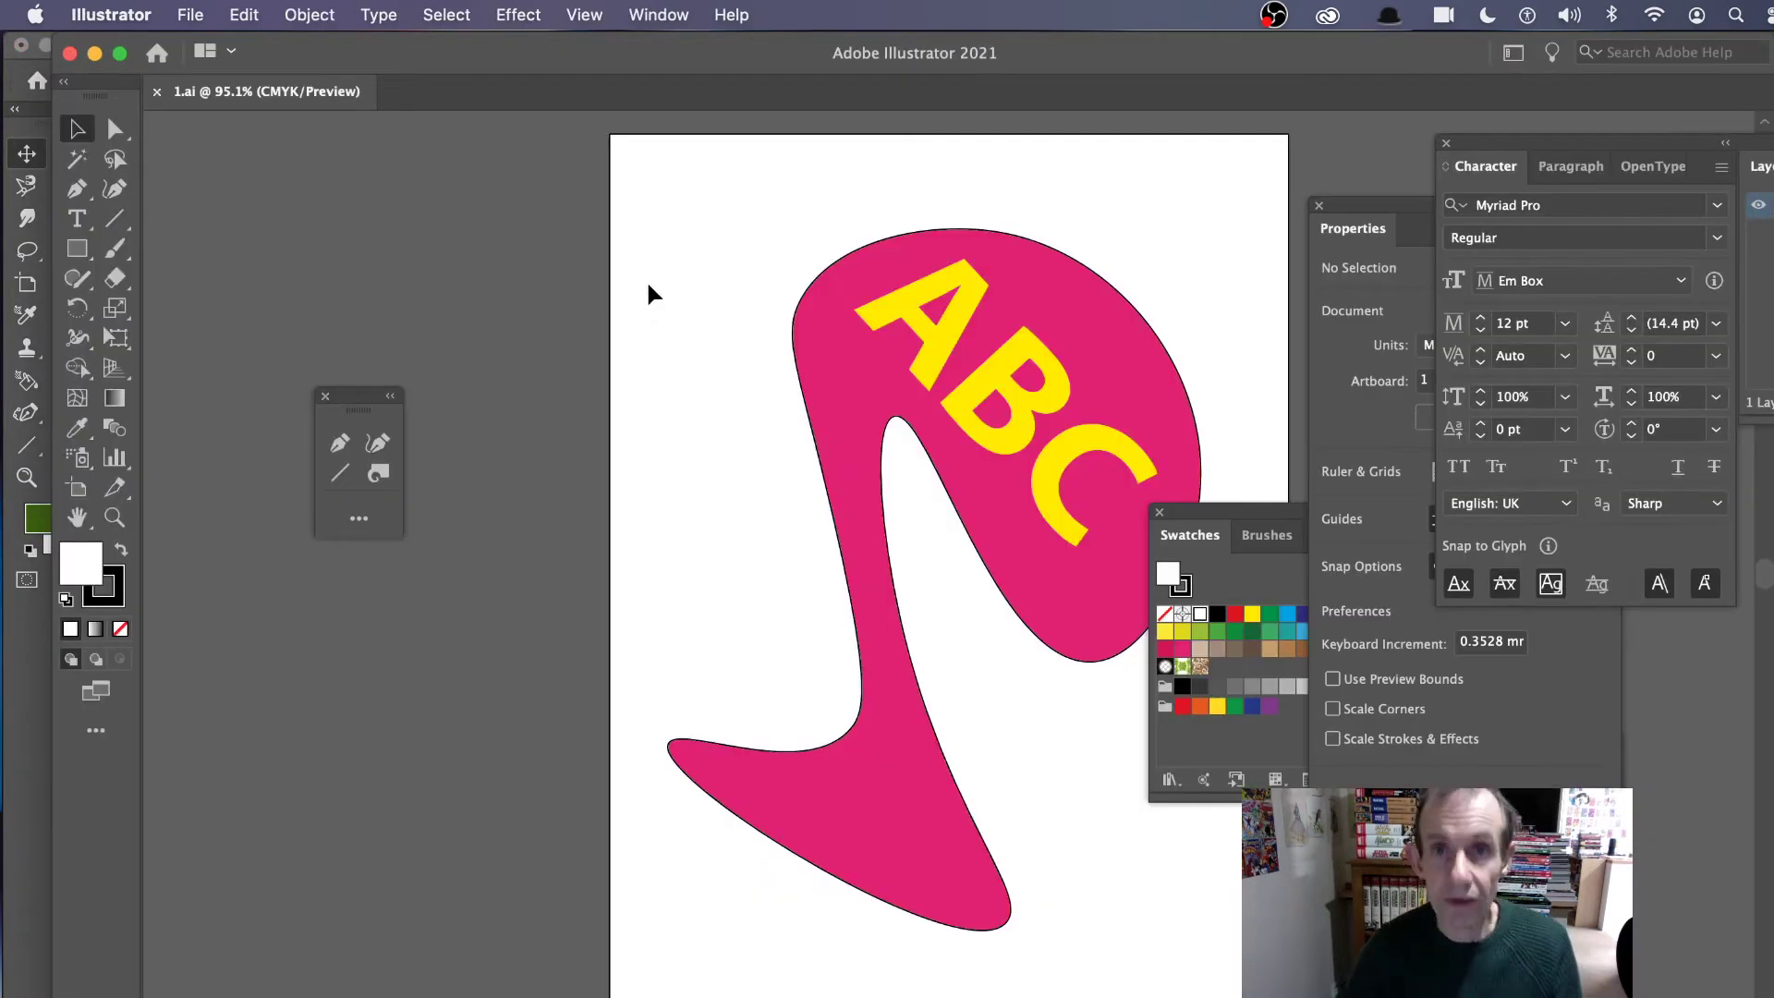
# - Stack slightly offset duplicates of the yellow ABC text over the original to thicken the lettering
pyautogui.click(1000, 375)
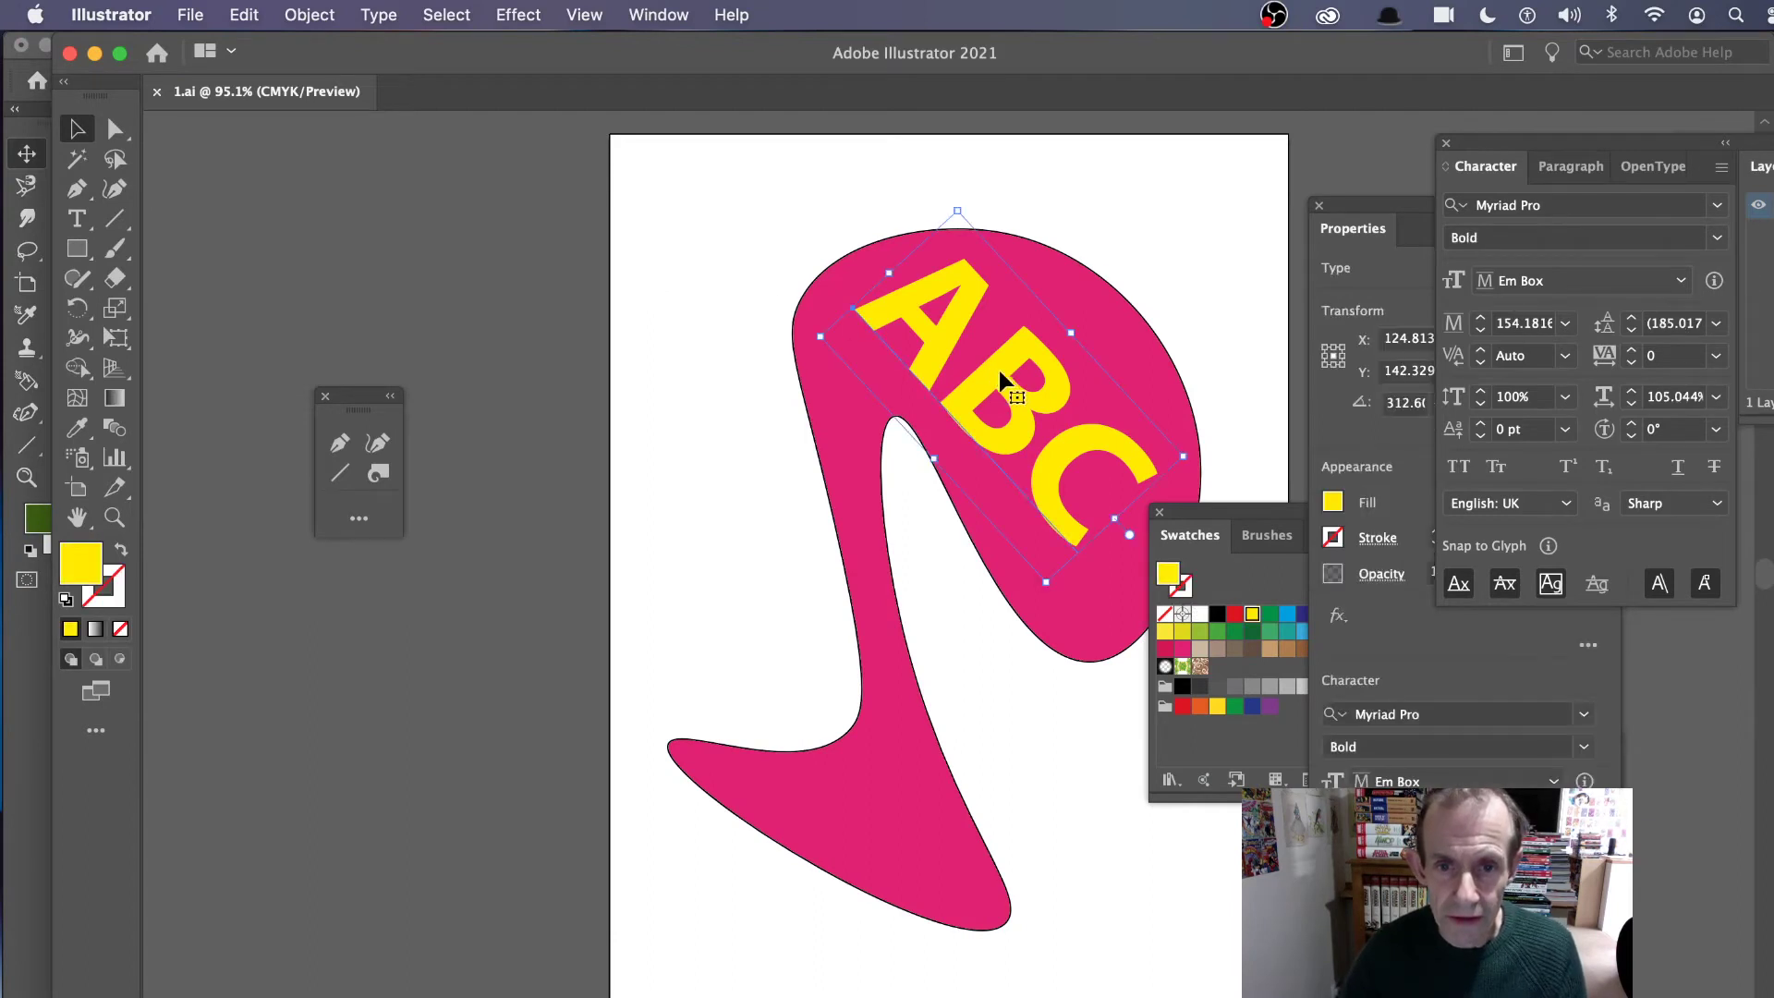
pyautogui.moveTo(998, 366); pyautogui.dragTo(945, 362)
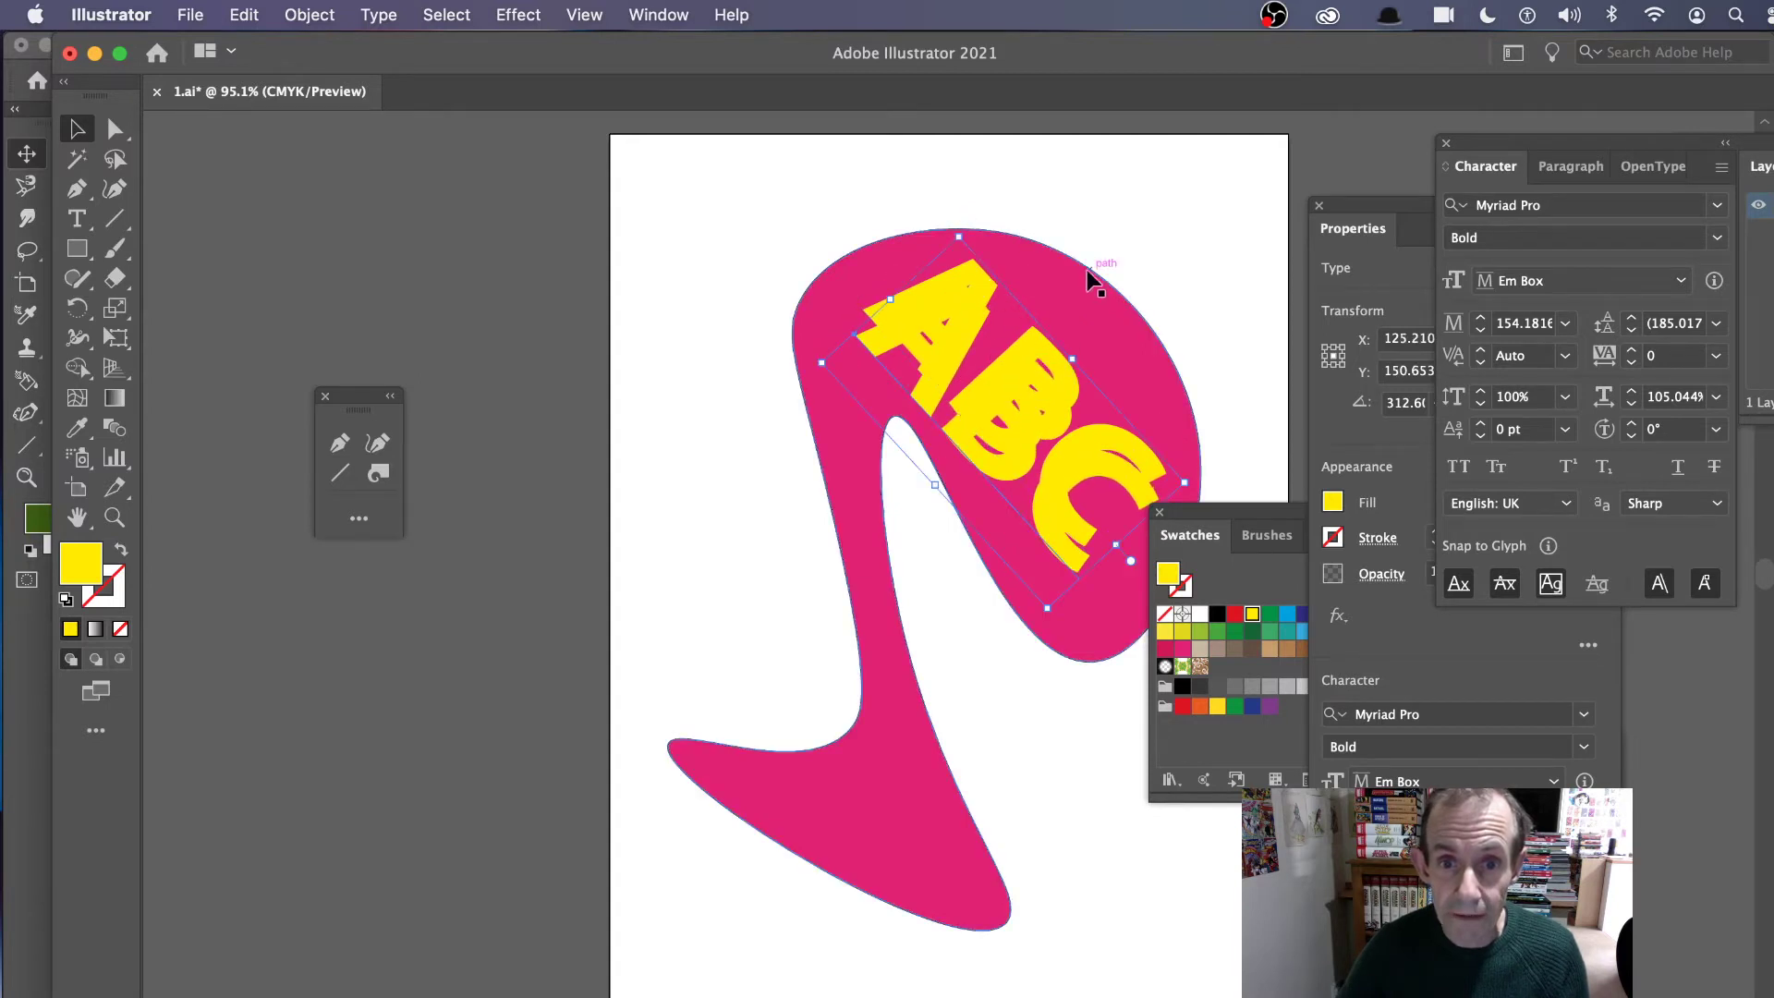
pyautogui.click(1056, 216)
pyautogui.click(969, 260)
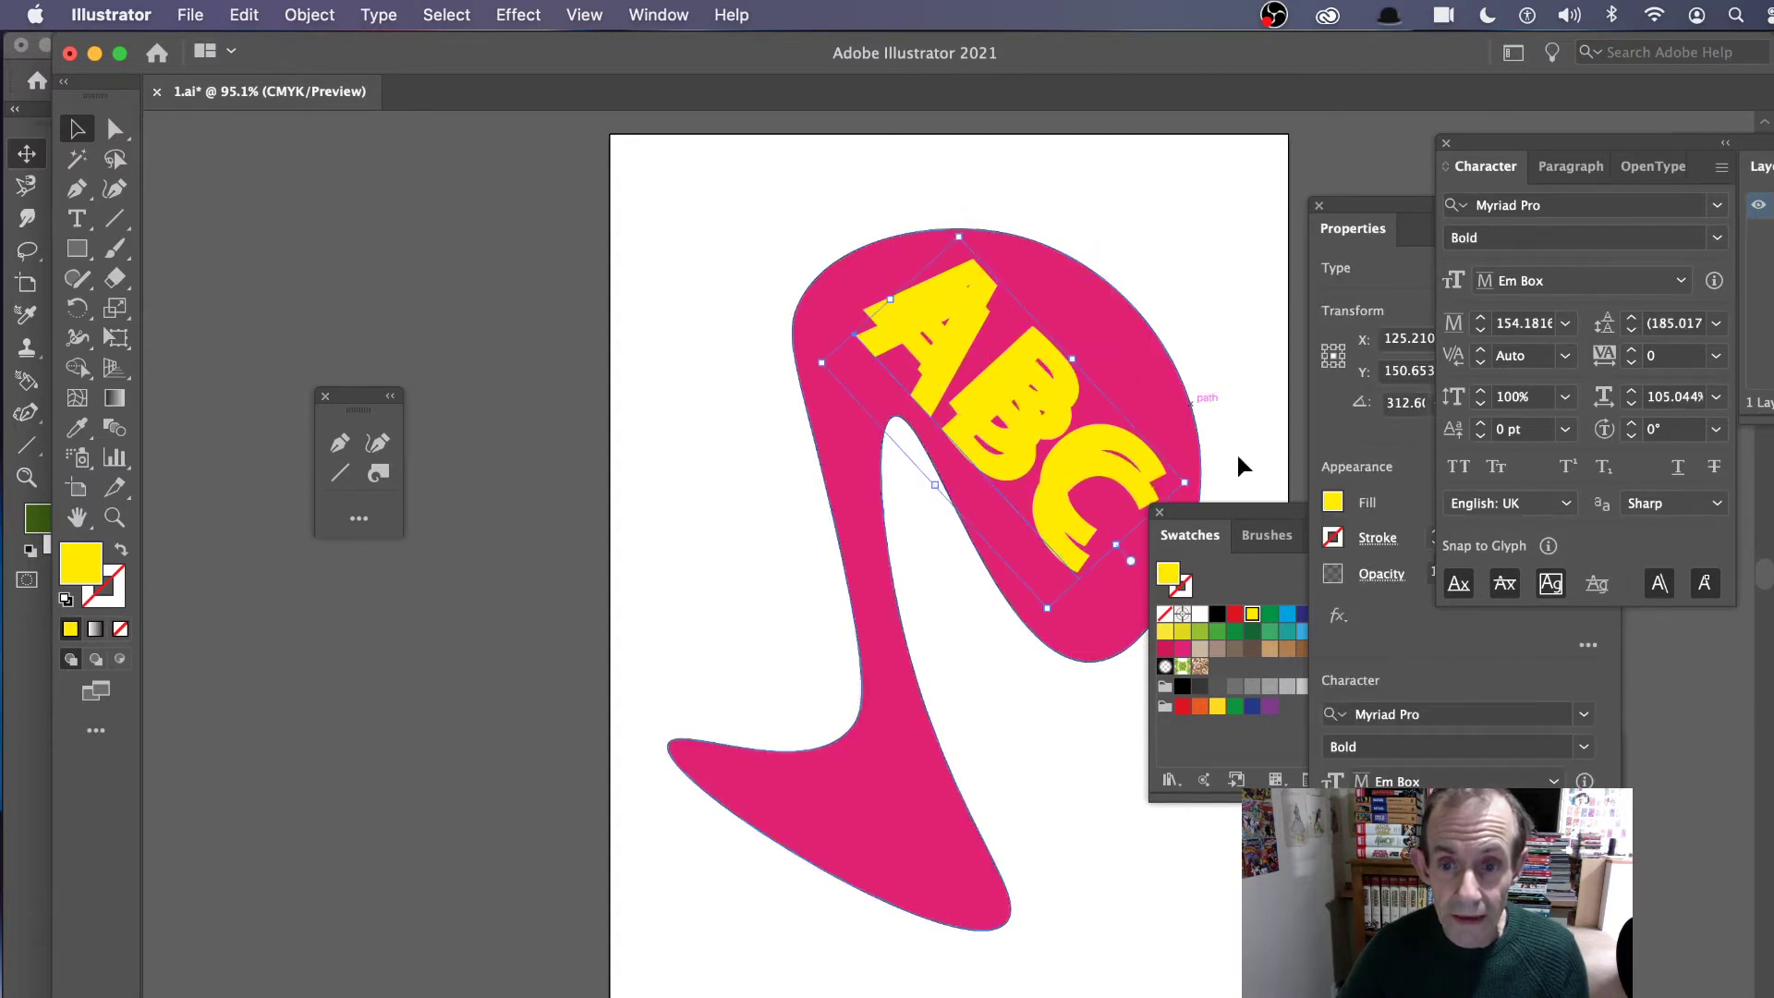
# - Recolour the front ABC copy black and arrange it behind the yellow lettering as an offset drop shadow, adjusting the text overlap slightly
pyautogui.click(1217, 614)
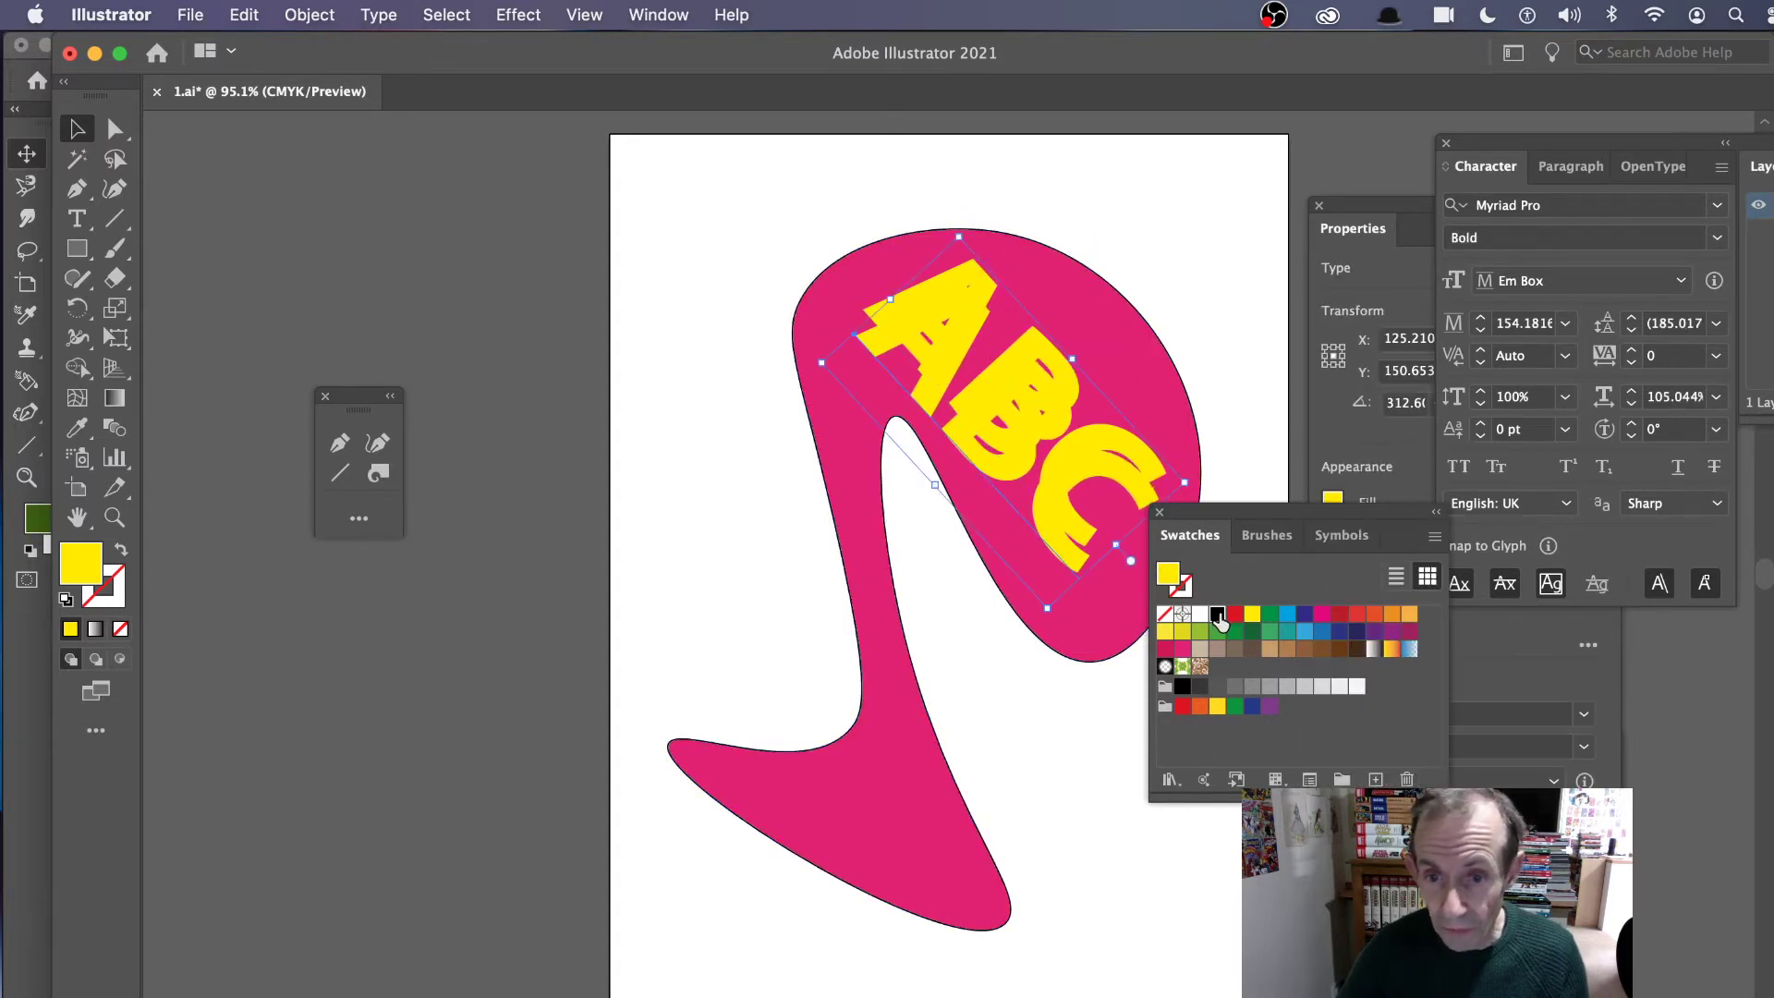
pyautogui.rightClick(1030, 373)
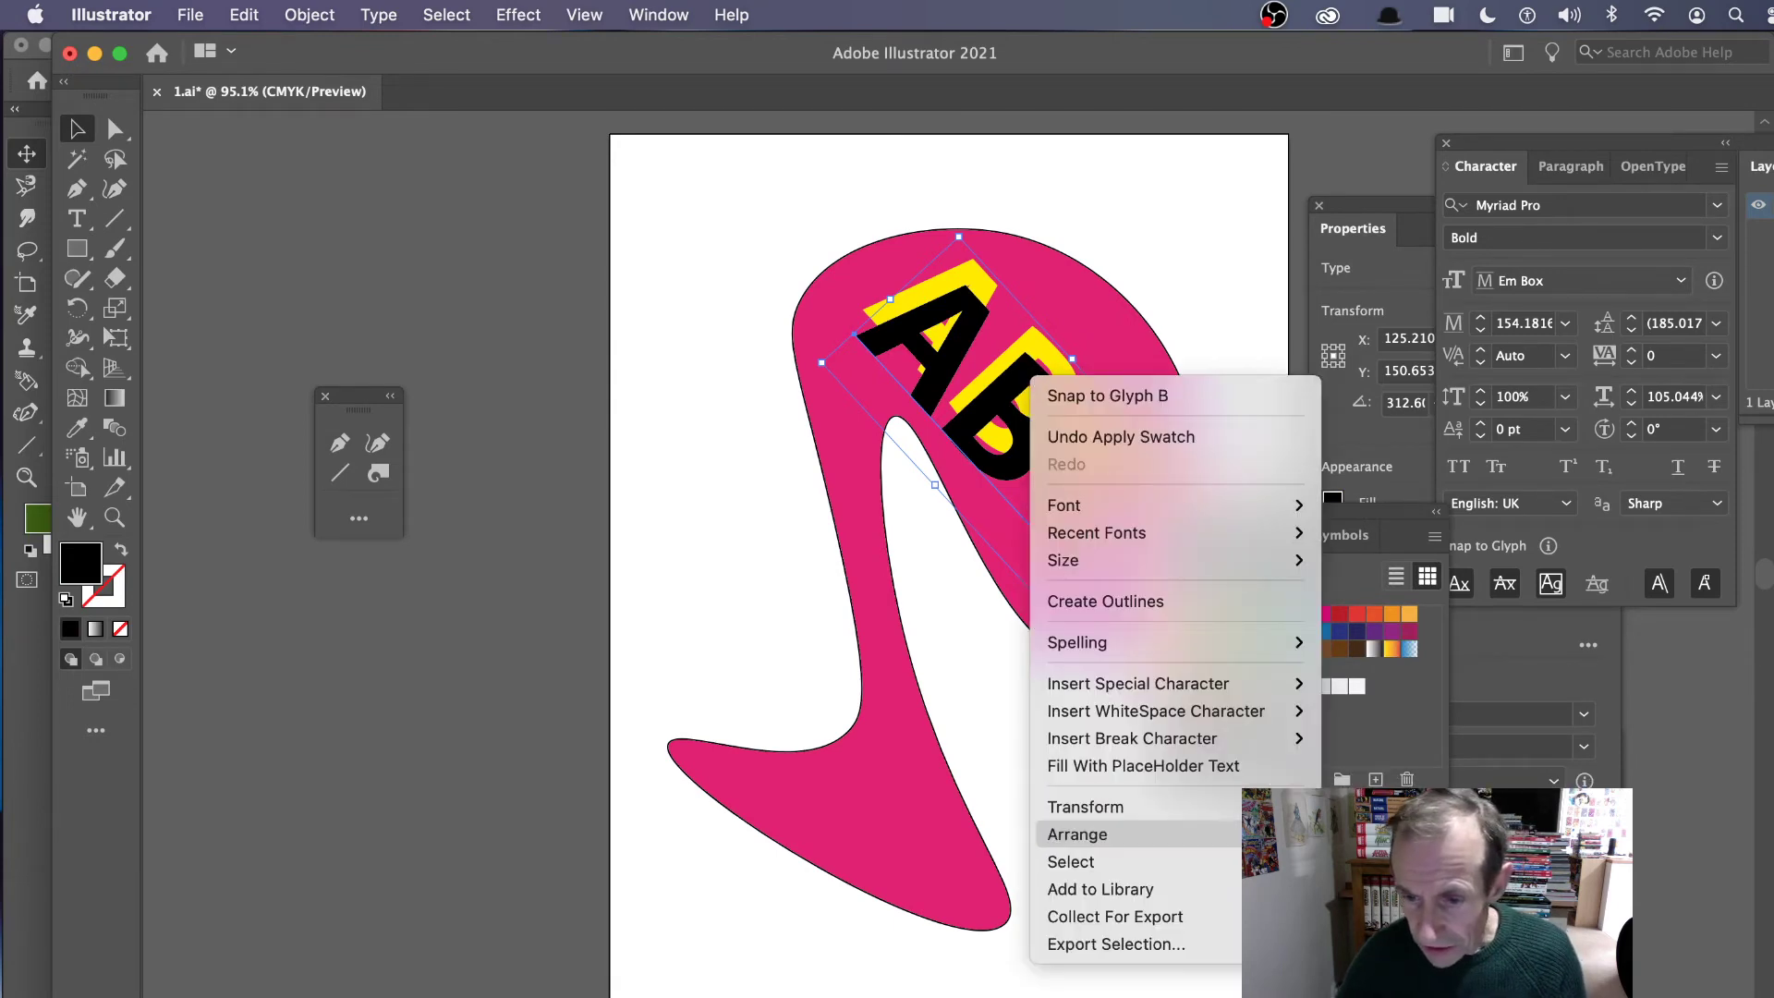
pyautogui.click(1368, 835)
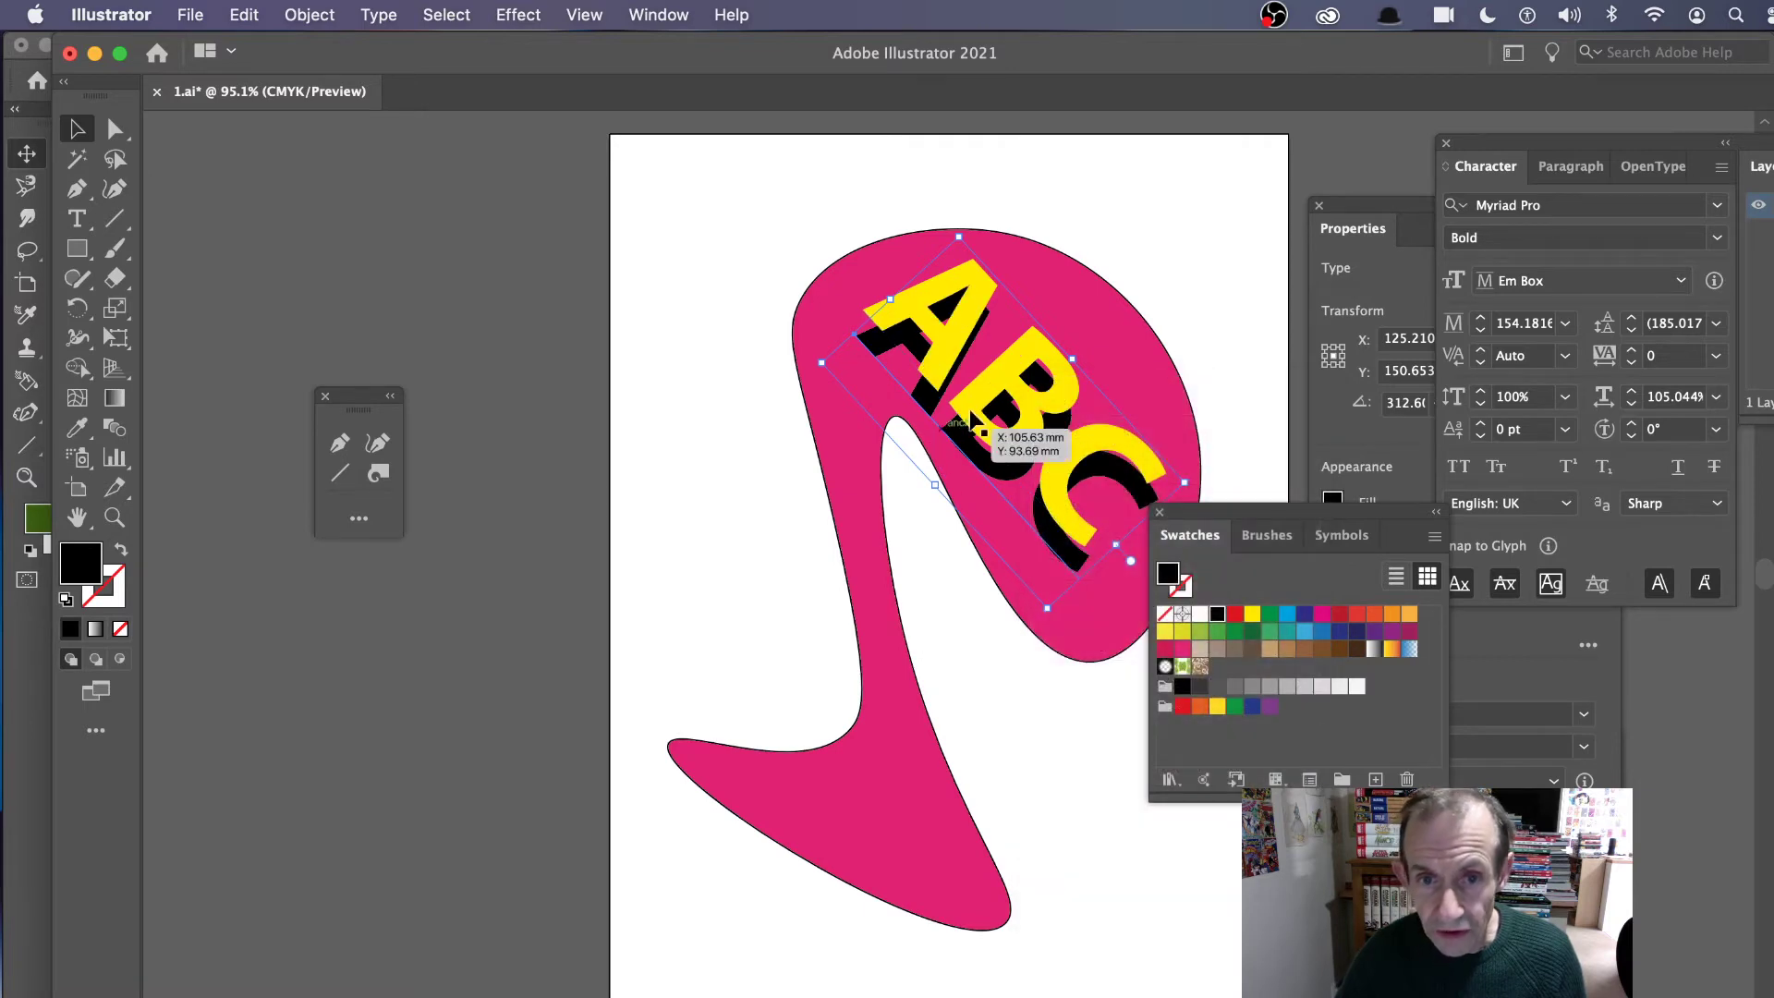
pyautogui.moveTo(1021, 356); pyautogui.dragTo(1036, 351)
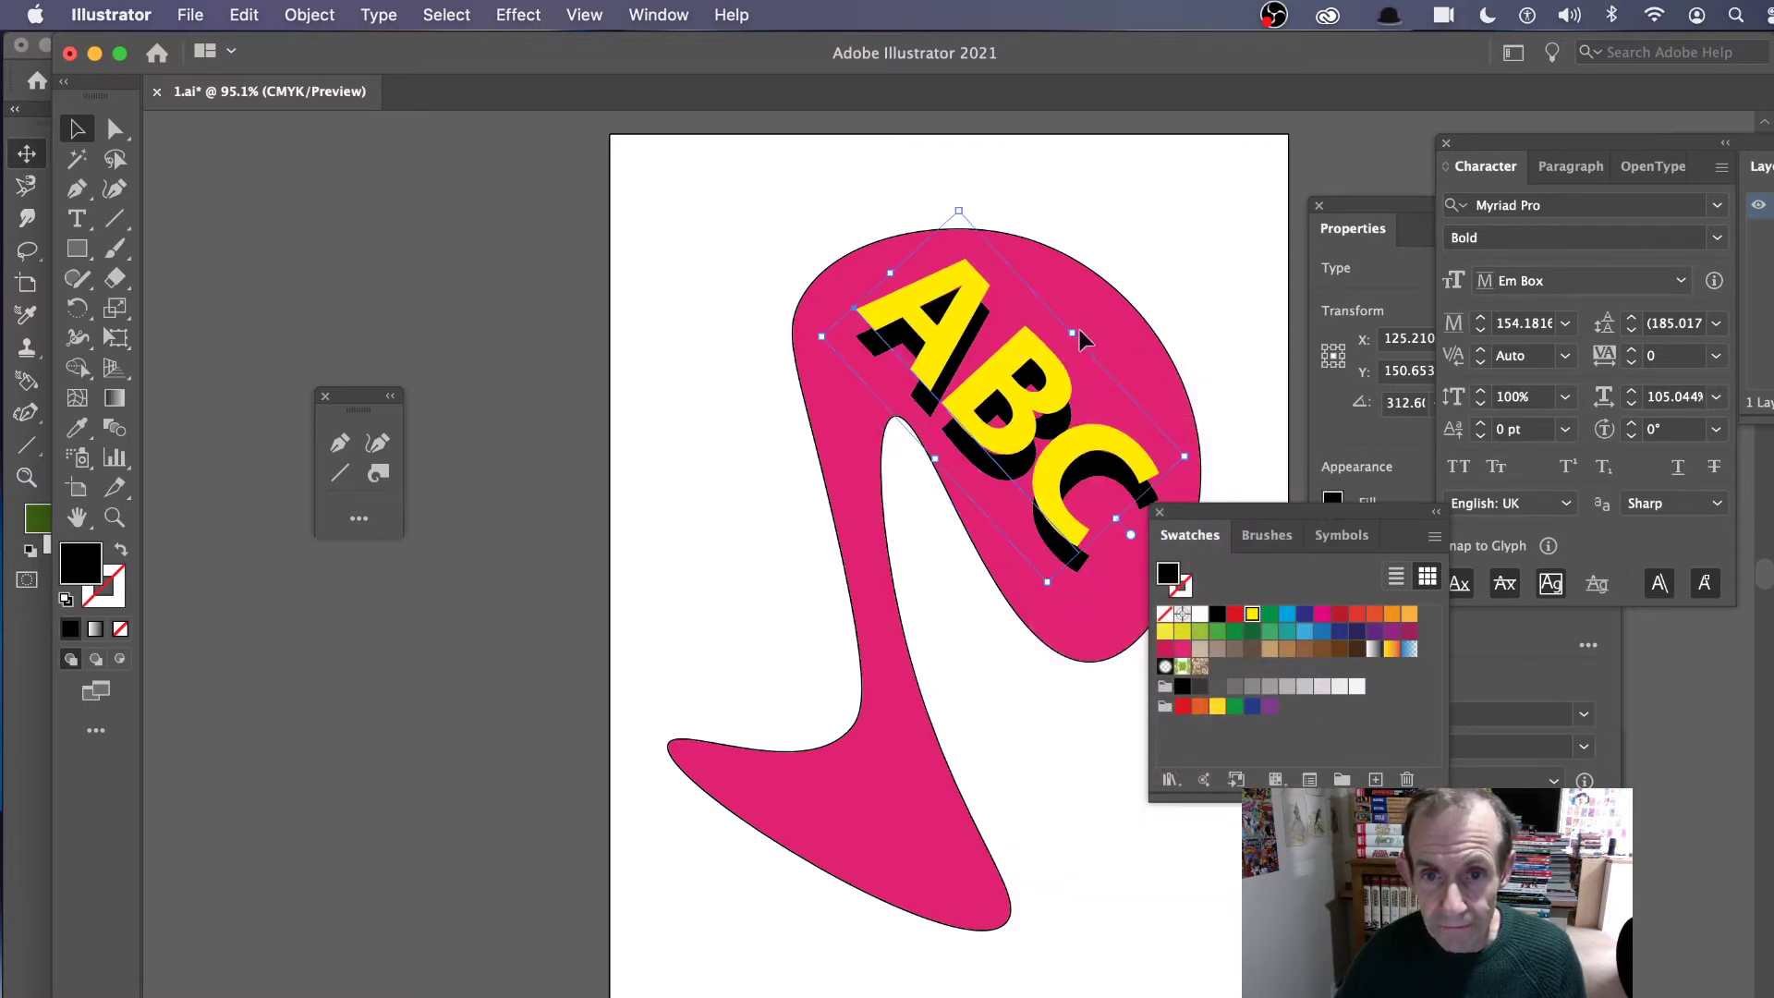
pyautogui.click(1213, 262)
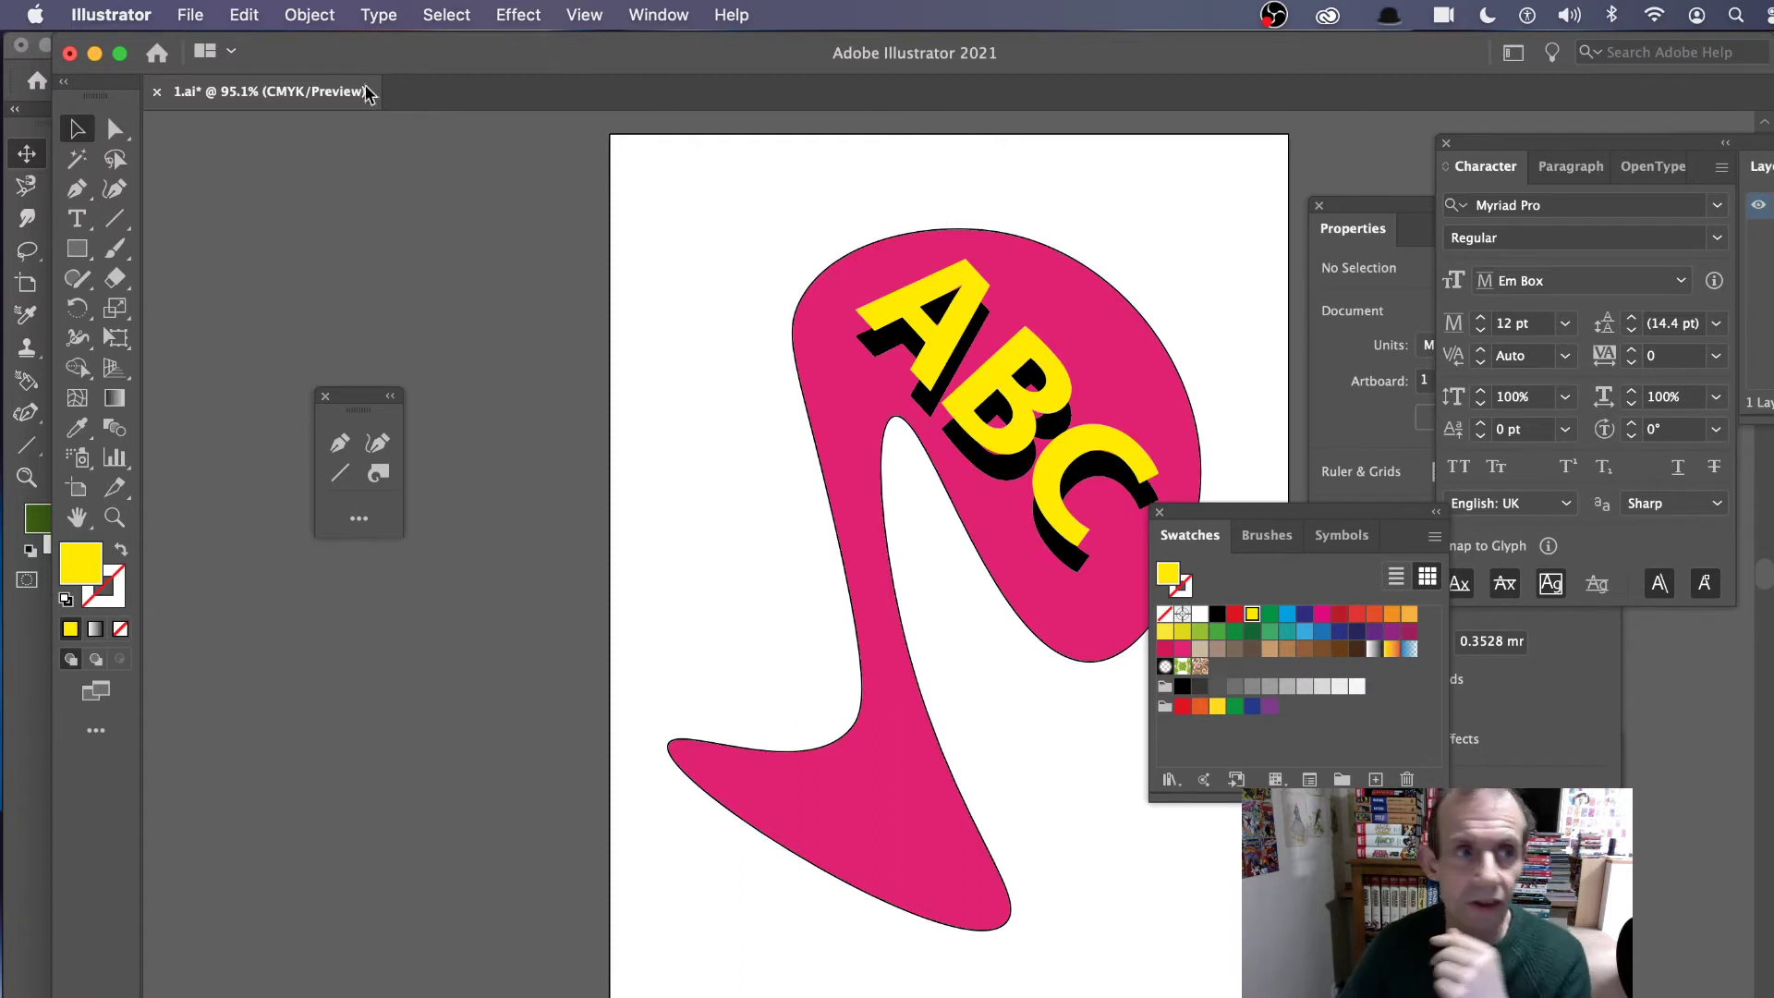
# - Close 1.ai in Illustrator with its changes saved and return to the Photoshop pattern document
pyautogui.click(157, 92)
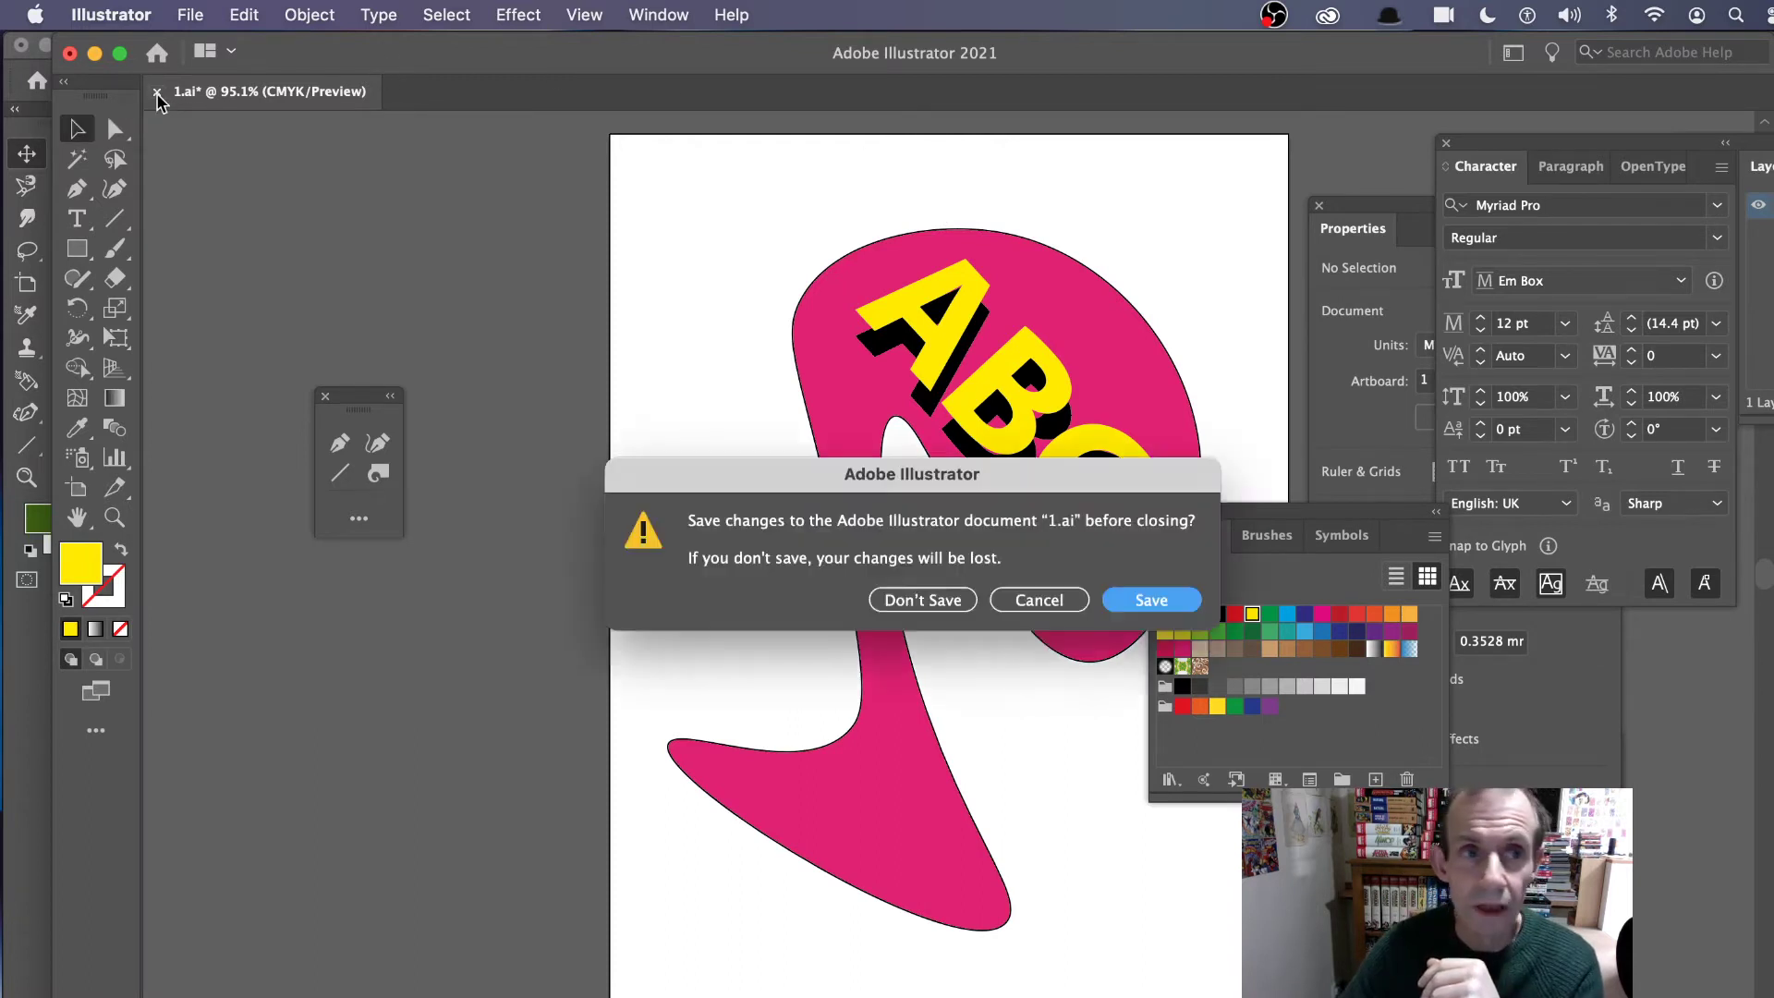
pyautogui.click(1155, 601)
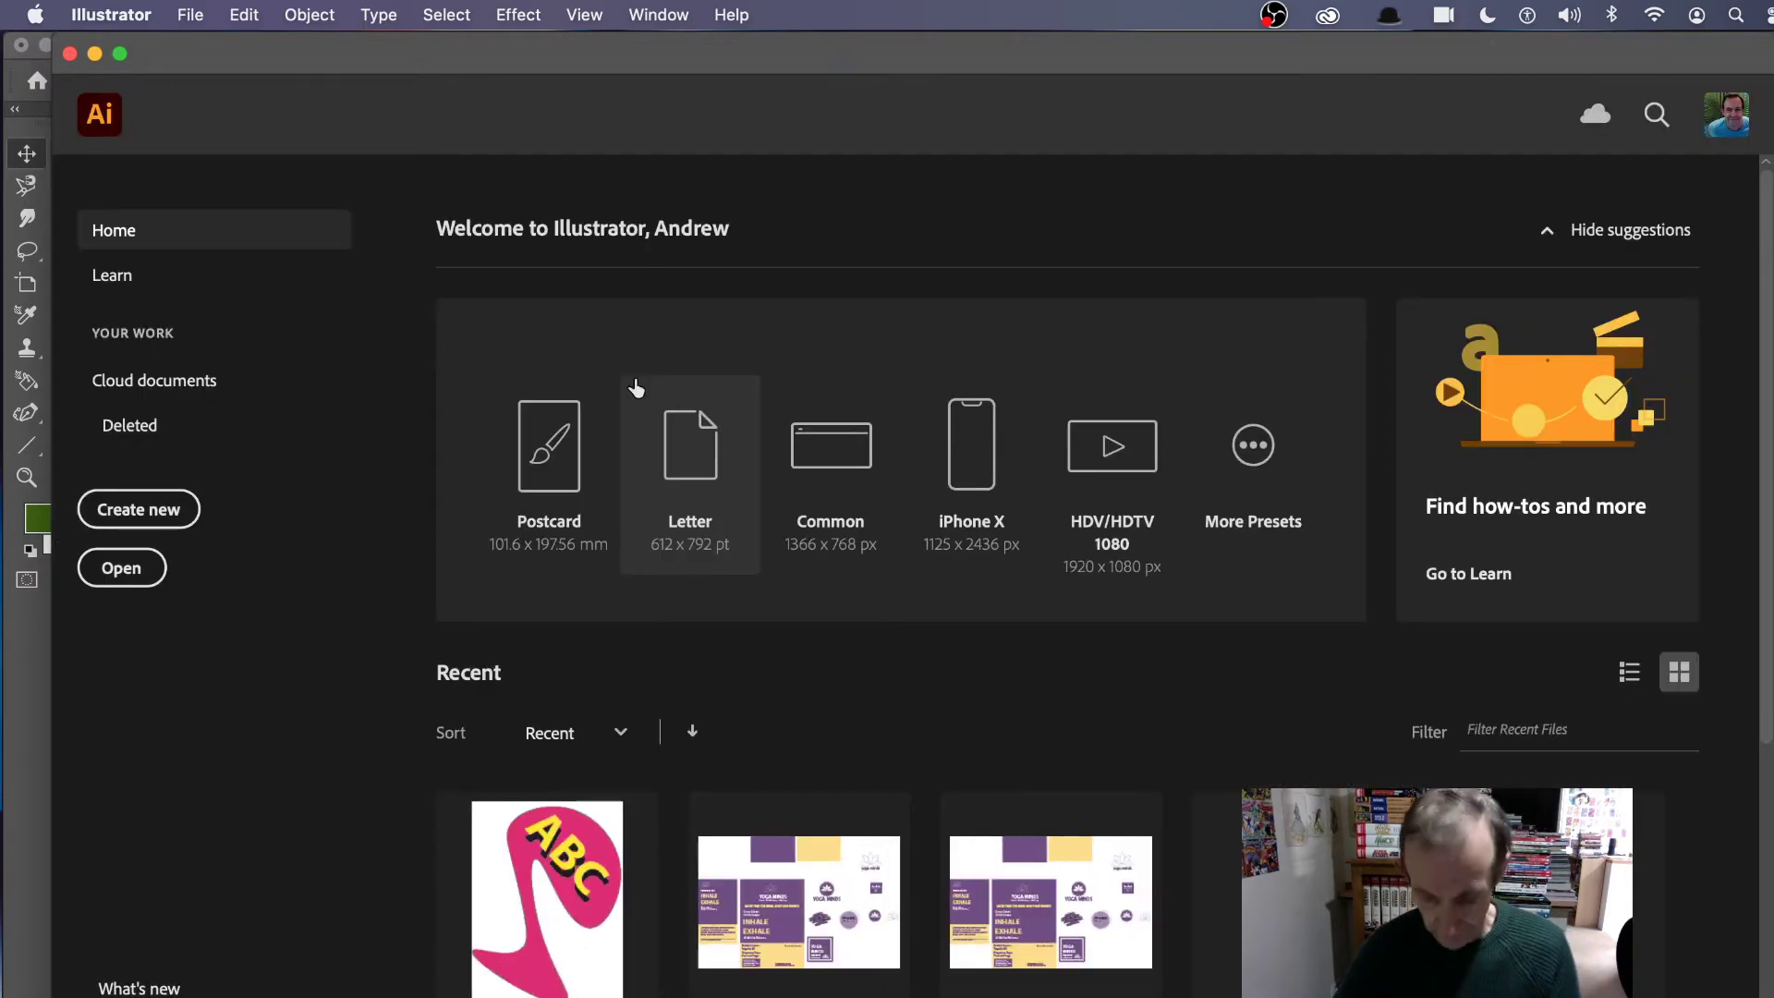
pyautogui.press('super+Tab')
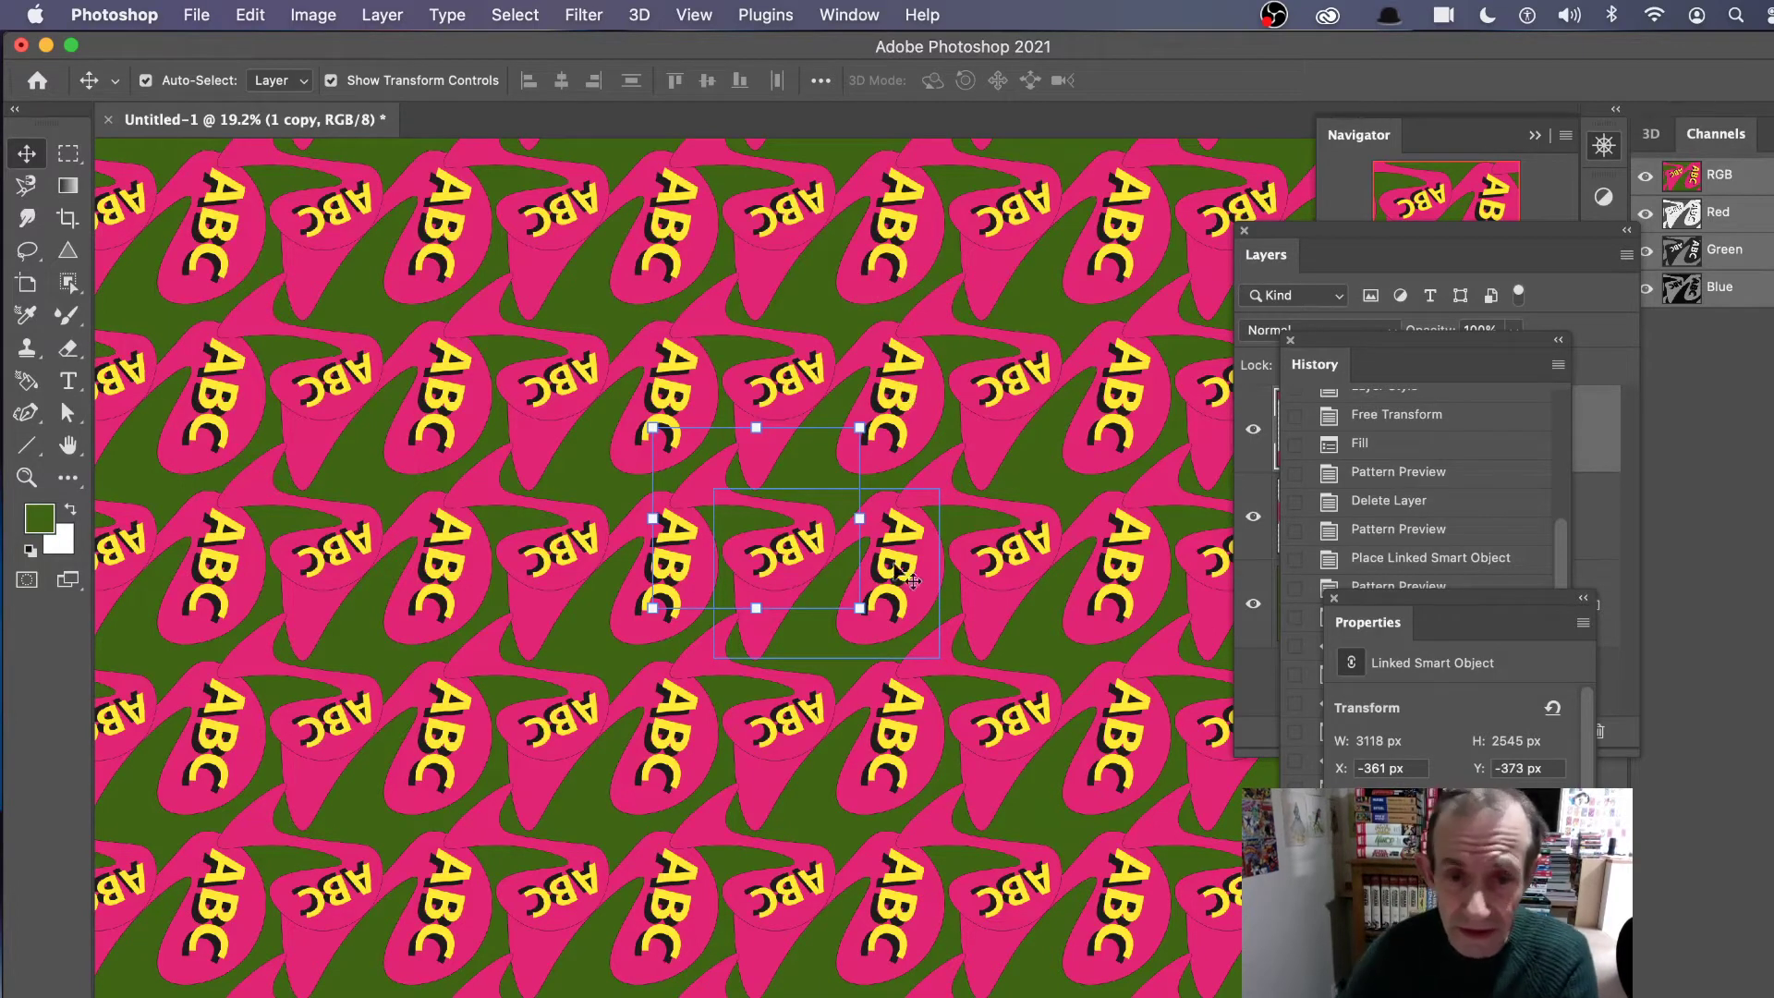
# - Shift the larger artwork on layer "1" slightly down in the tile and define the tile as a pattern
pyautogui.moveTo(906, 541); pyautogui.dragTo(904, 572)
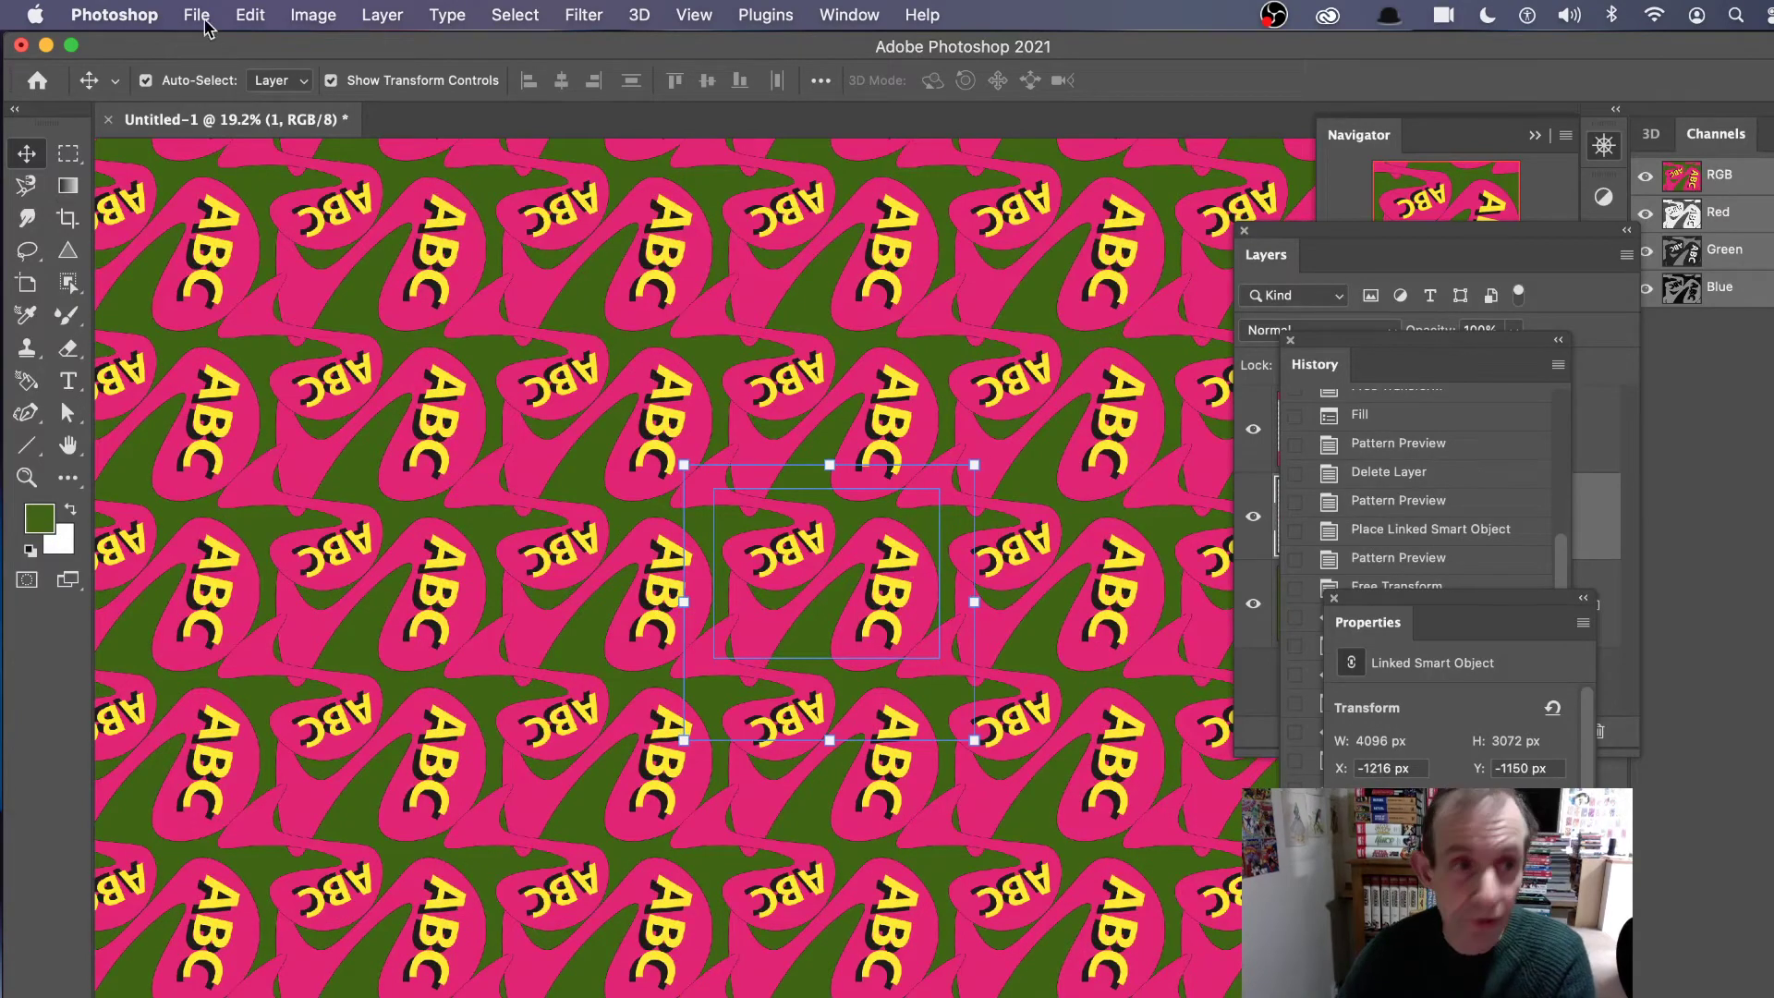
pyautogui.click(241, 15)
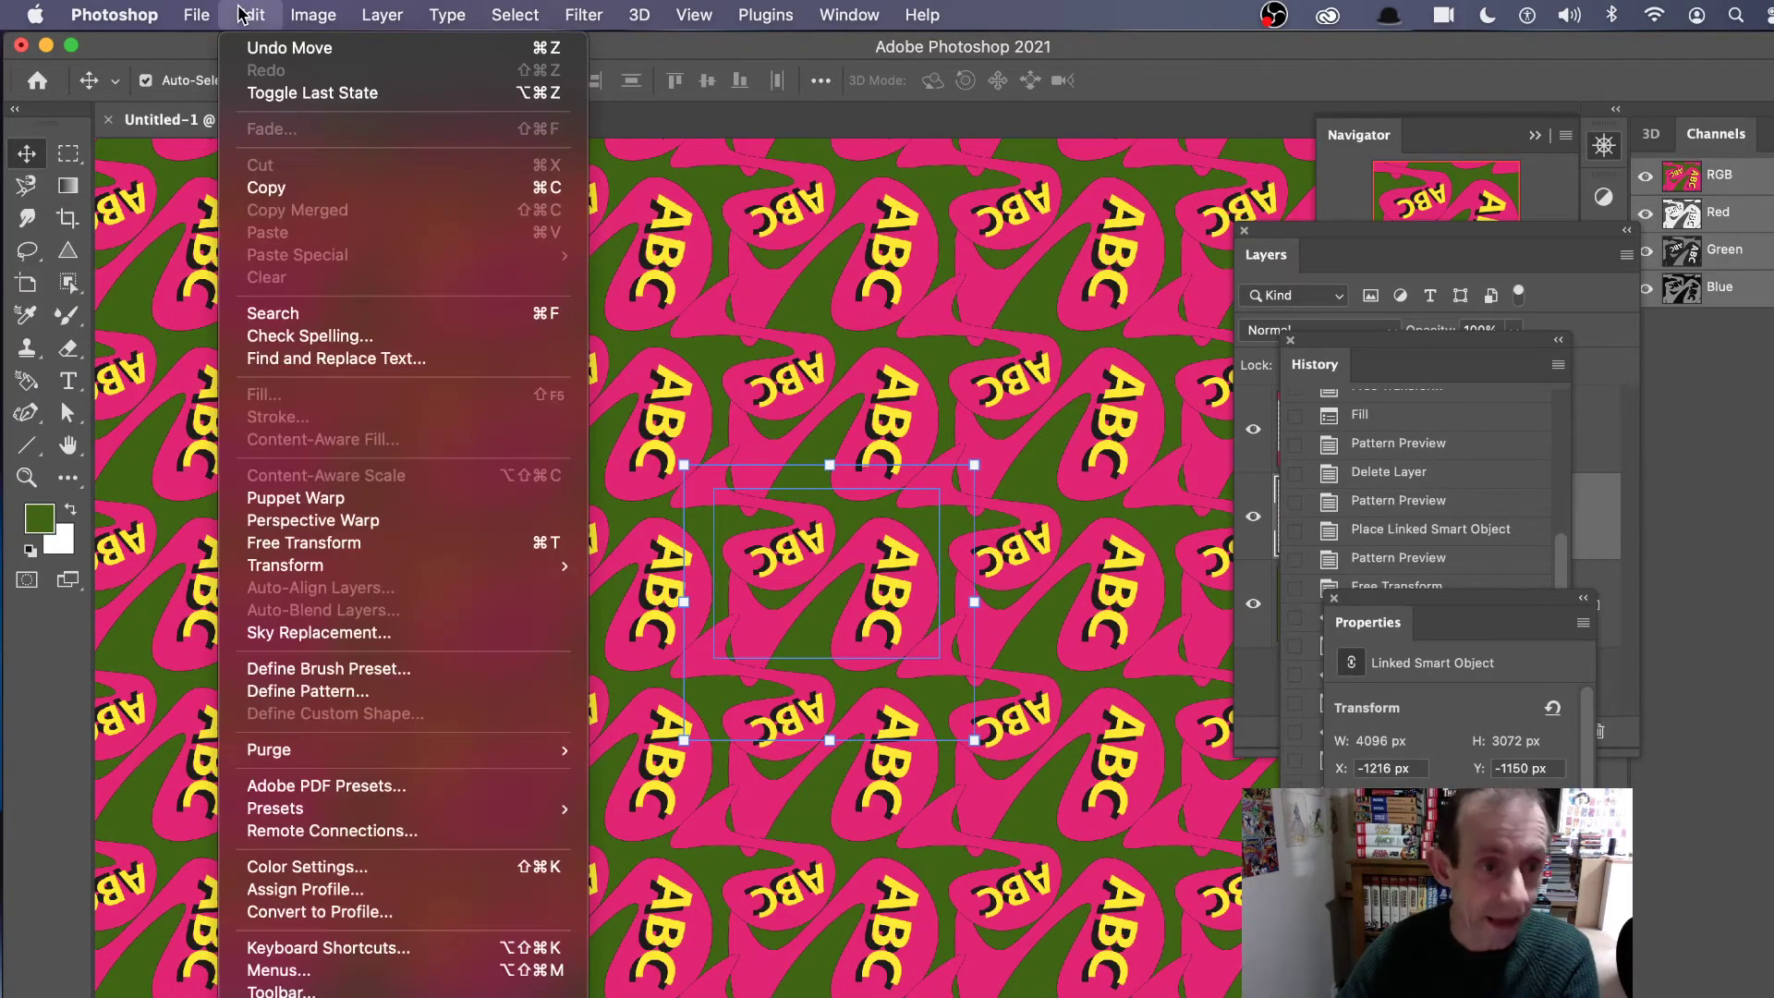
pyautogui.click(396, 691)
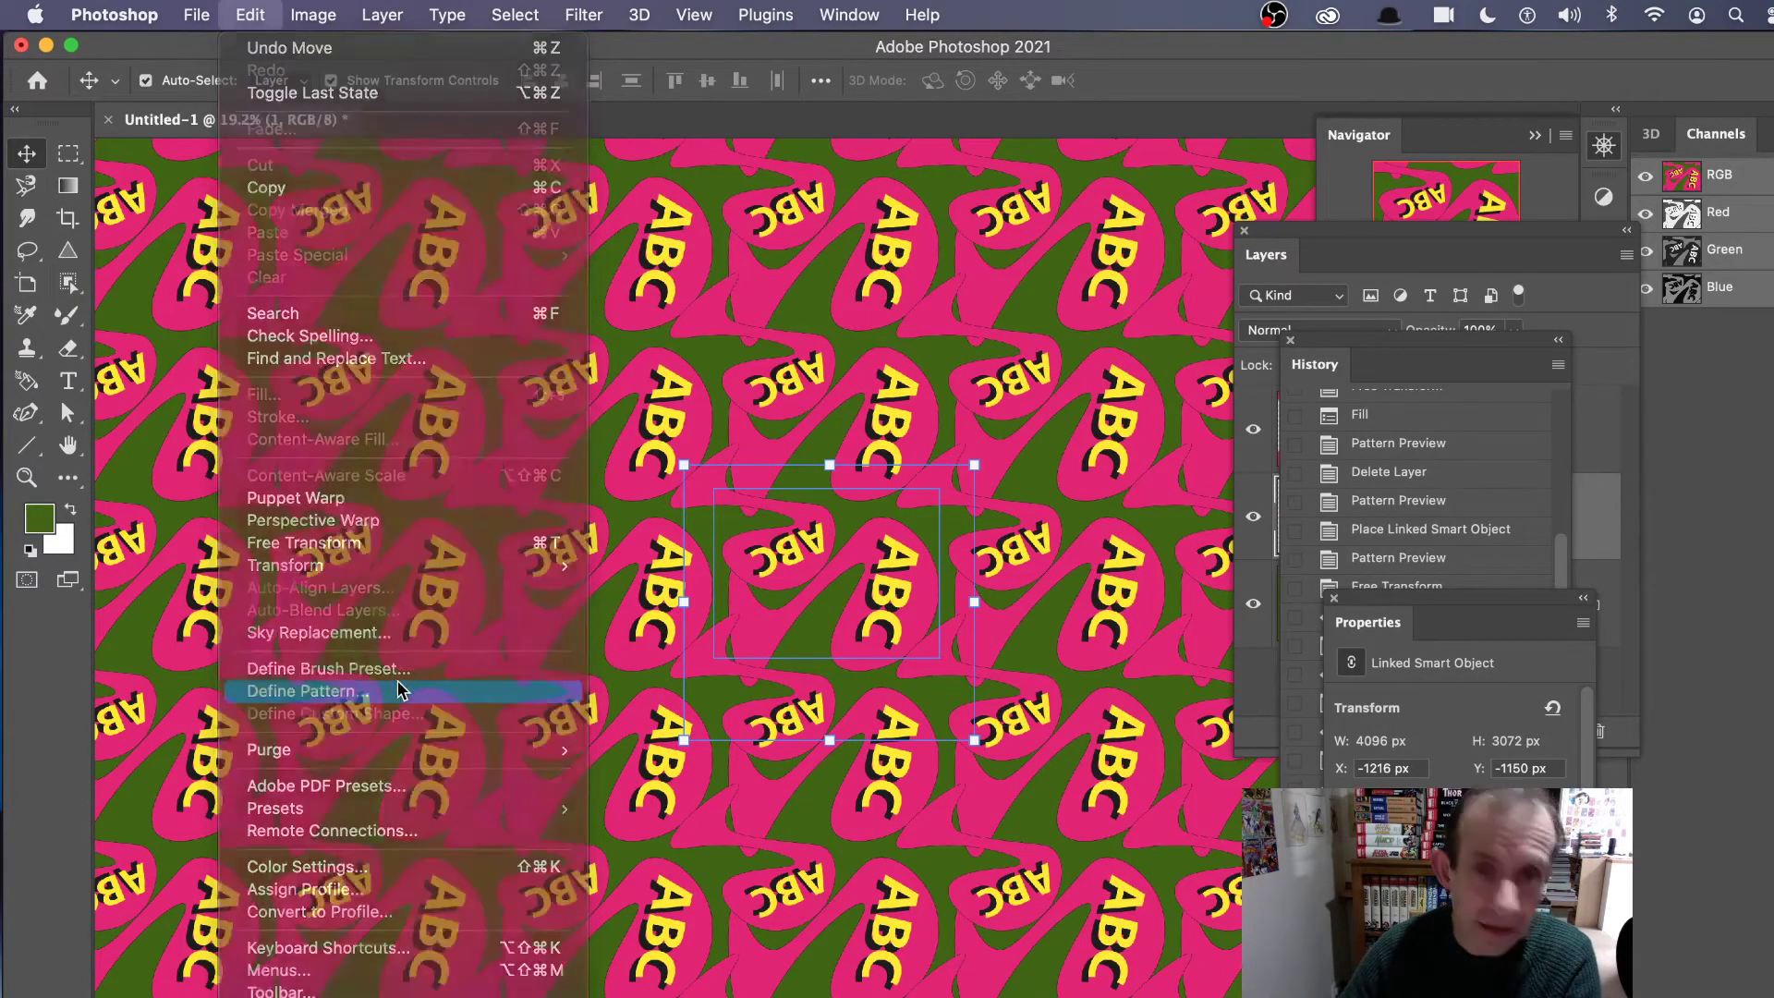
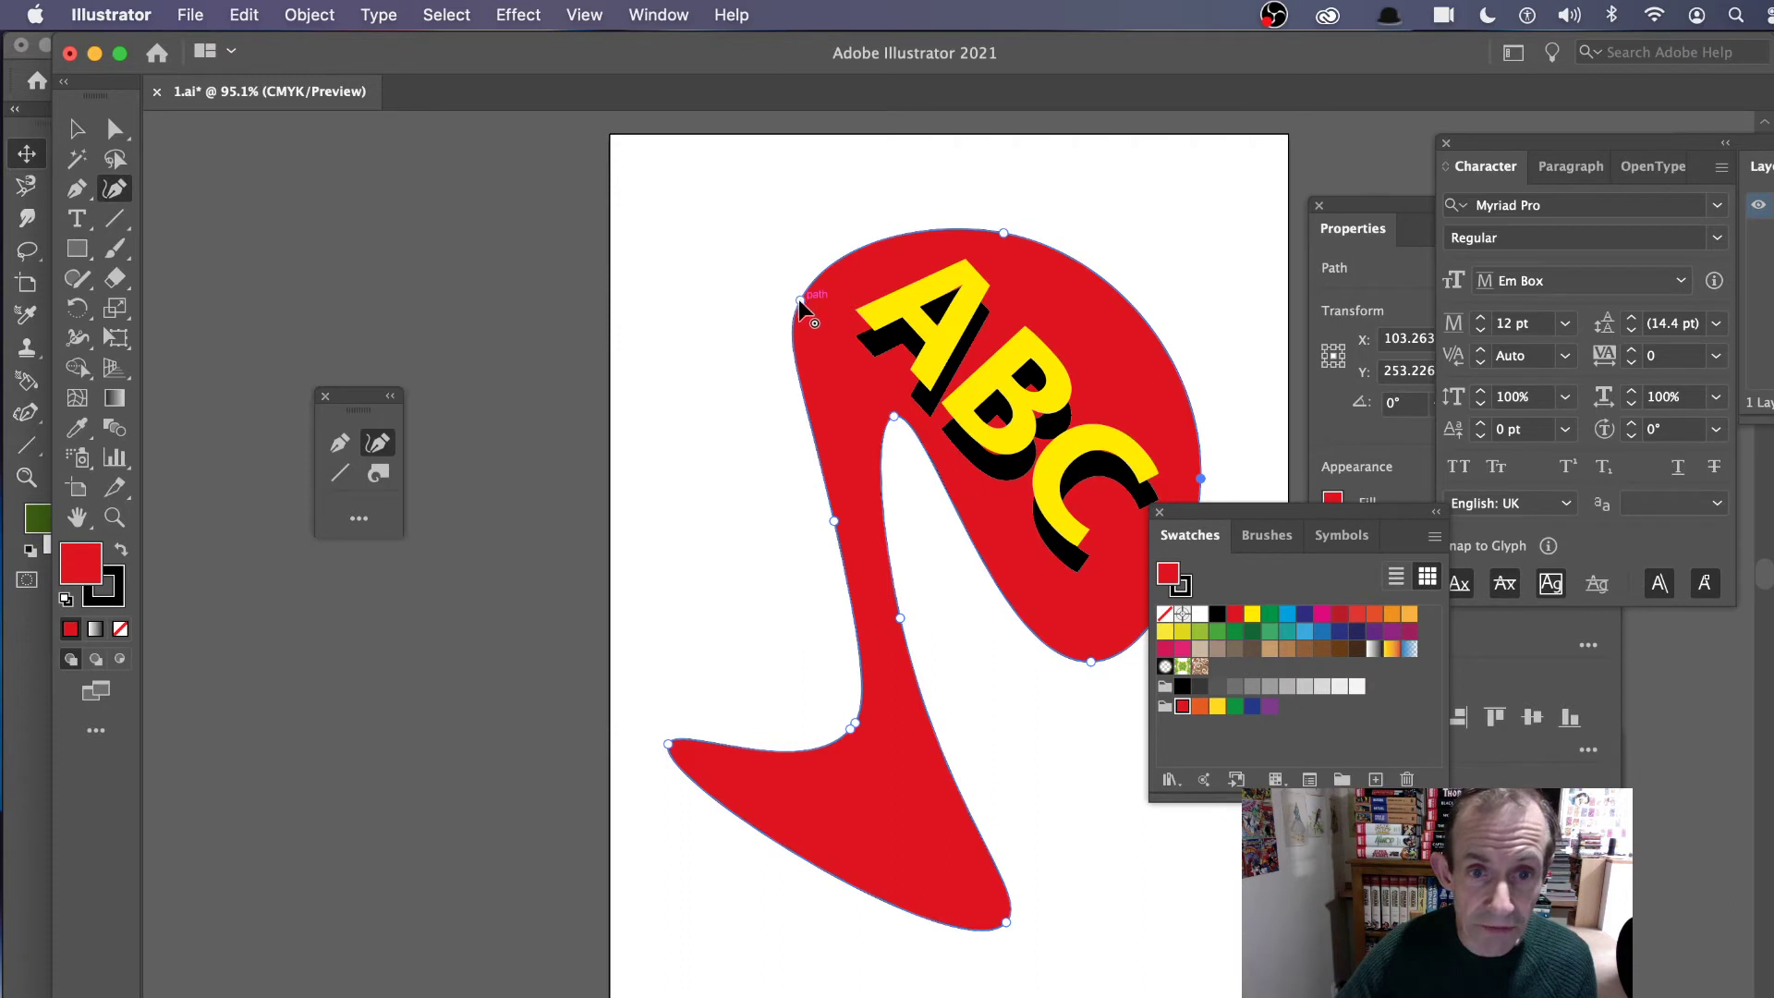
# - Reshape the red shape's inner notch in 1.ai by pulling its peak up toward the letter A and narrowing the stem
pyautogui.moveTo(893, 417); pyautogui.dragTo(847, 359)
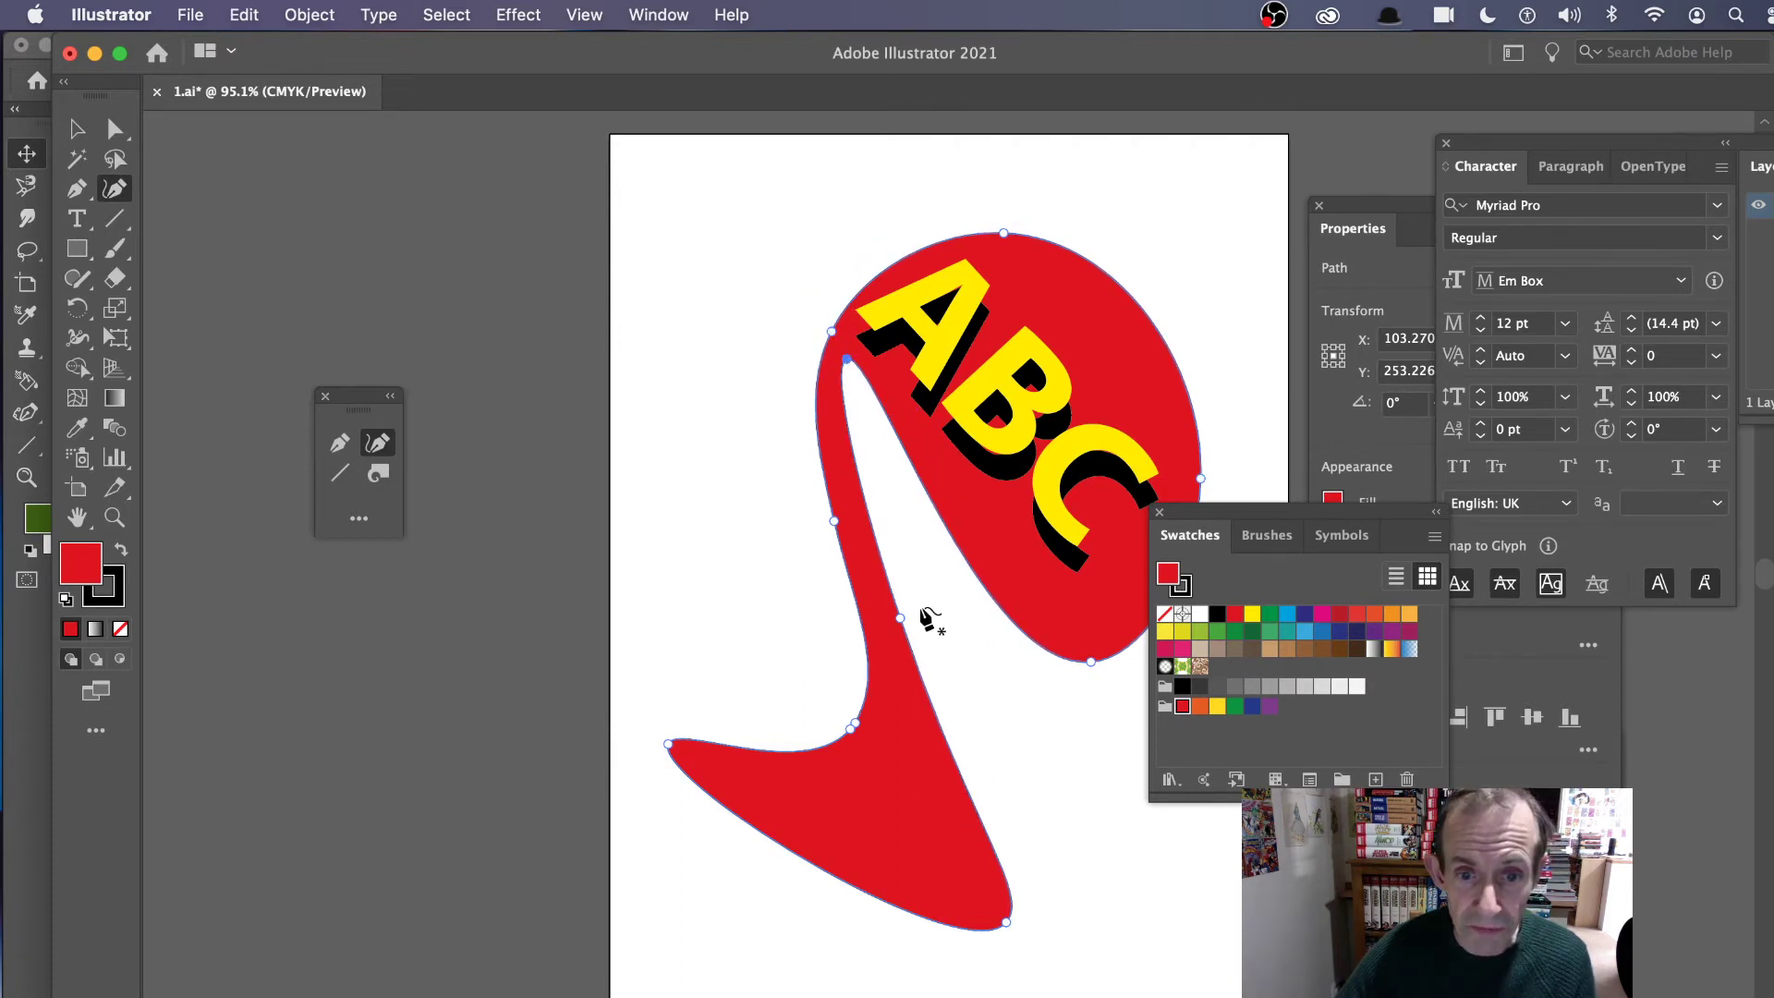
pyautogui.moveTo(899, 619); pyautogui.dragTo(887, 615)
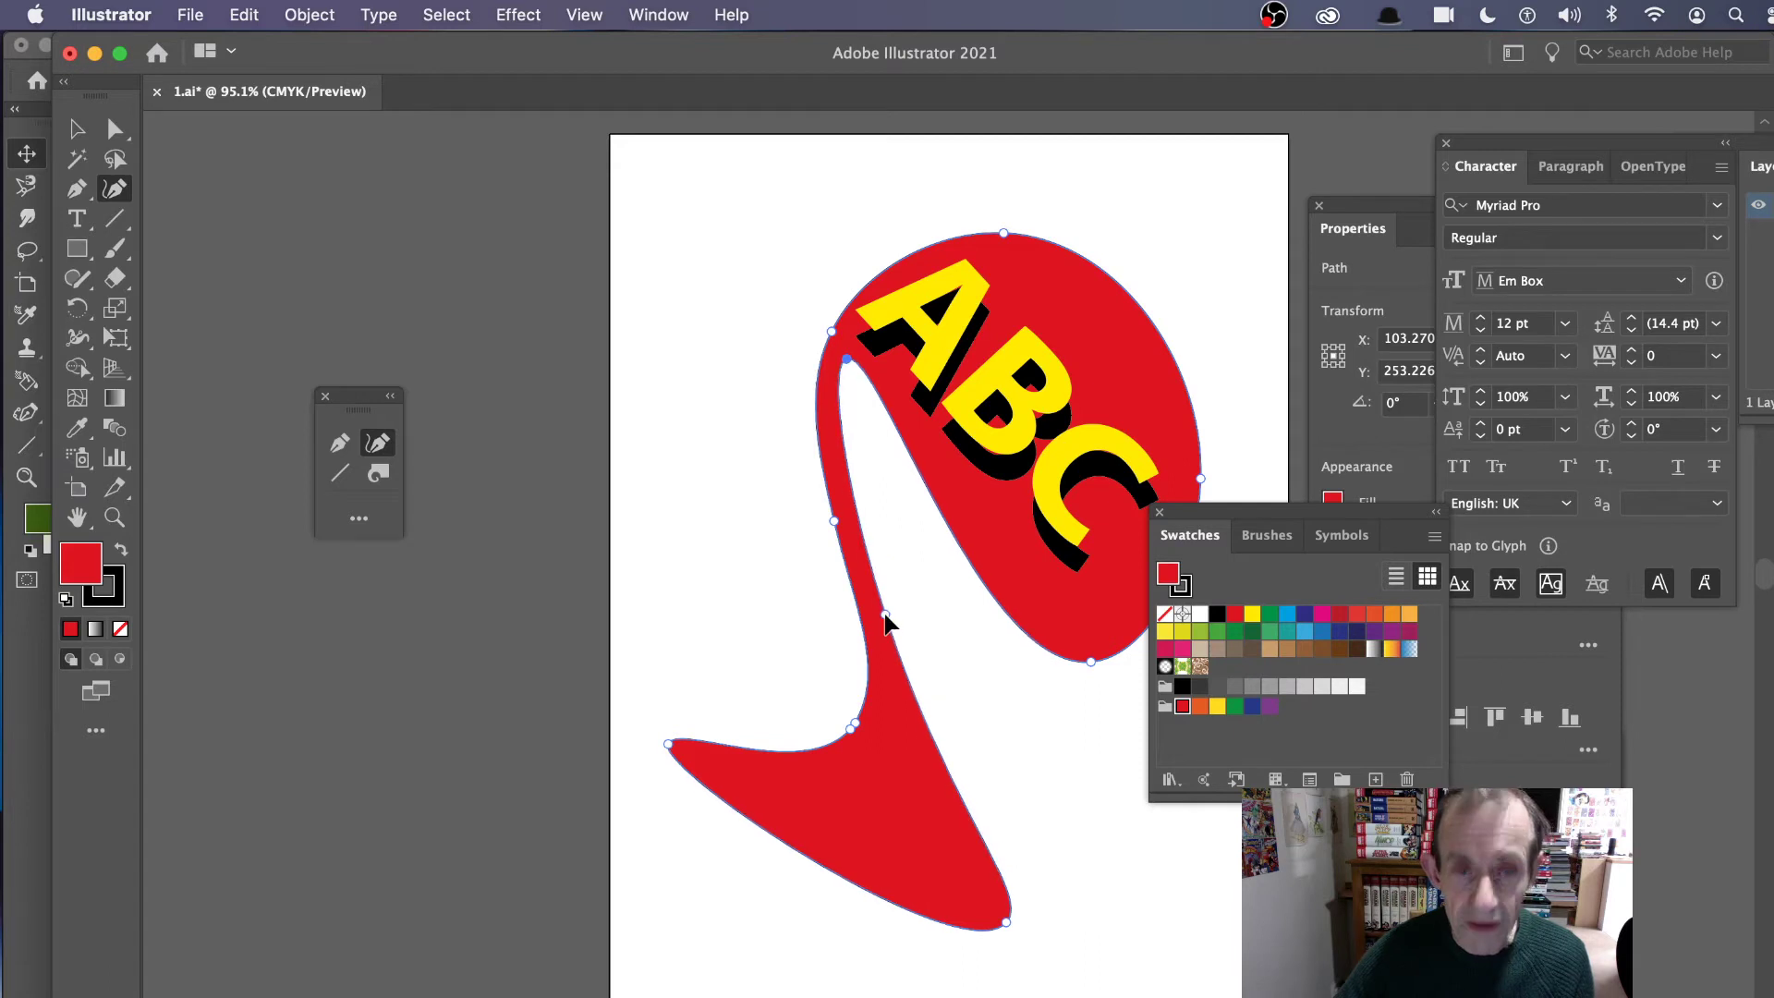
pyautogui.click(518, 14)
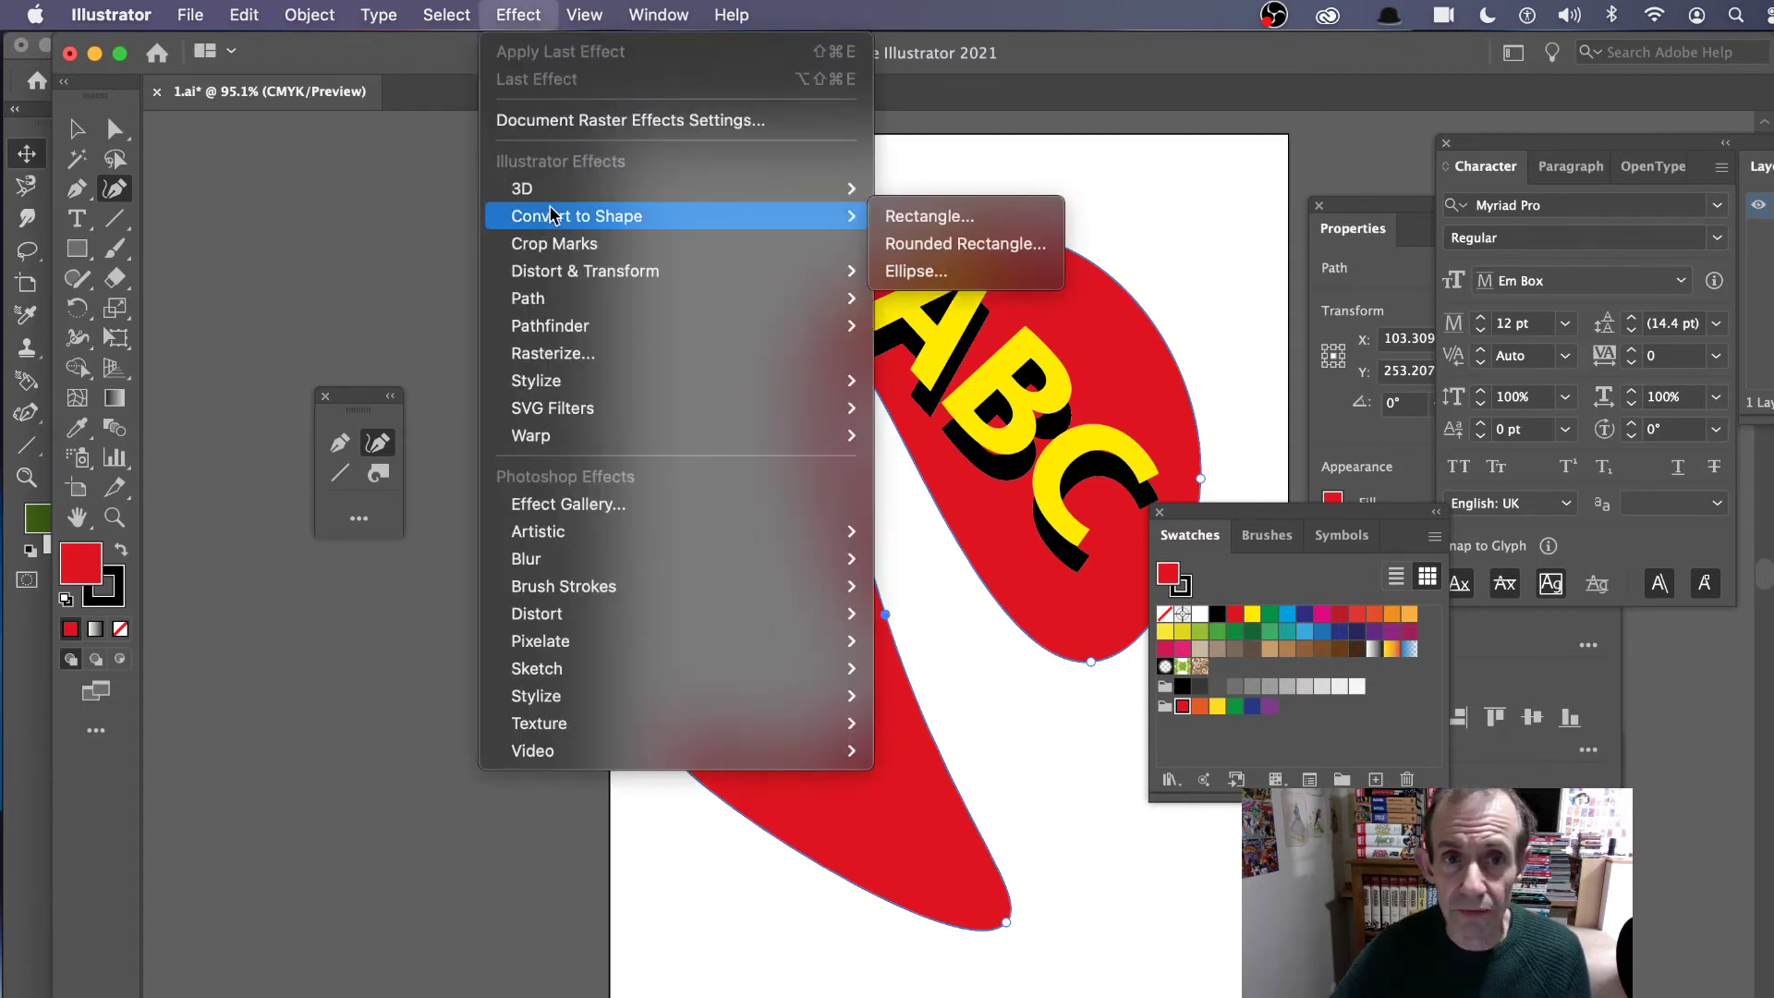
pyautogui.moveTo(556, 194)
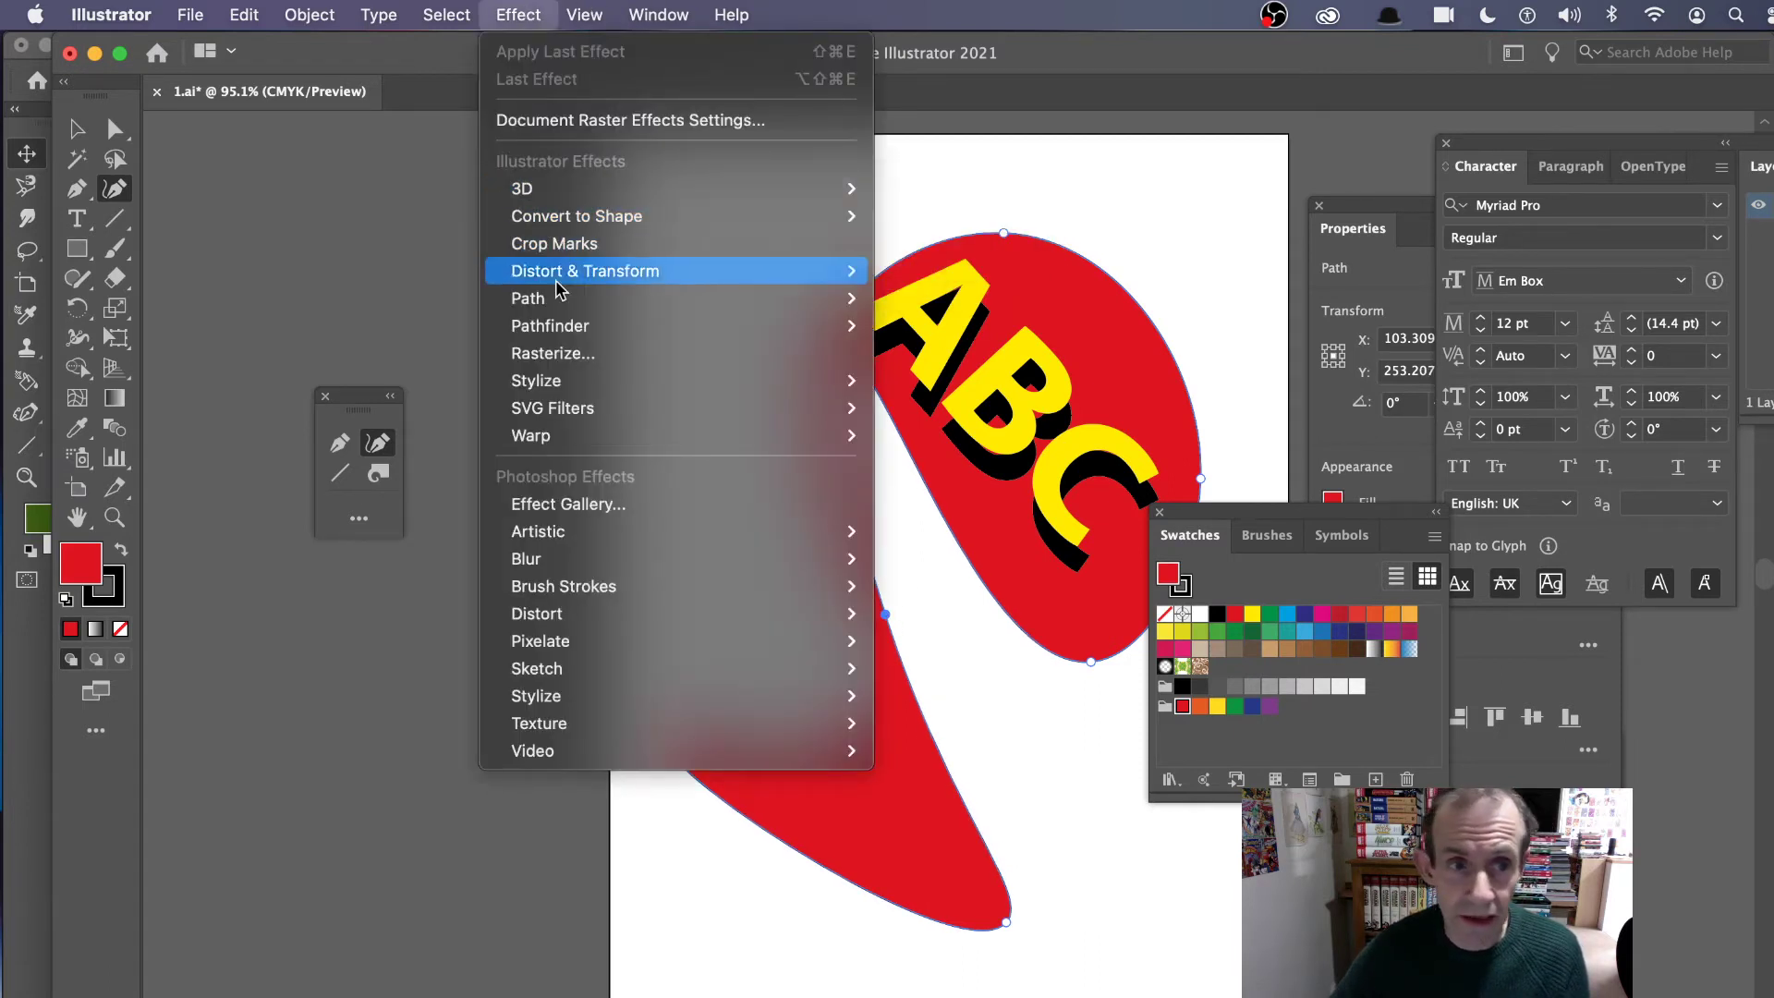
pyautogui.click(412, 598)
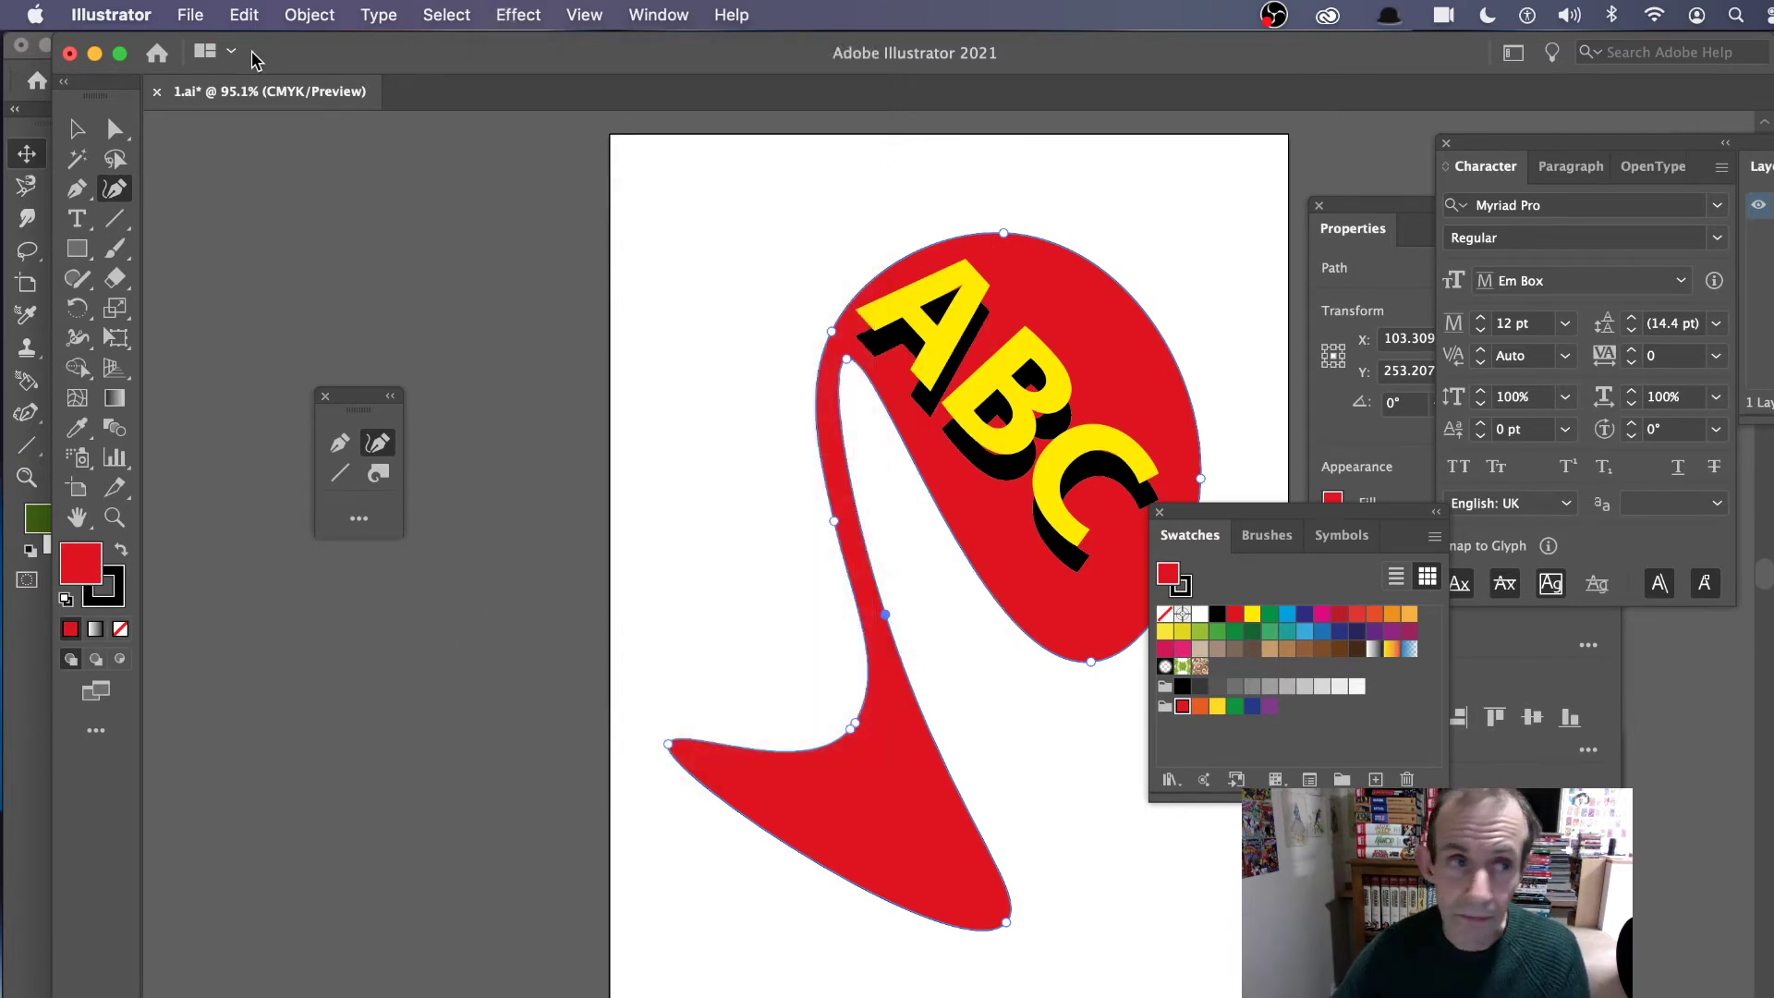
# - Save the reshaped red artwork while closing 1.ai, and switch back to Photoshop to update the pattern
pyautogui.click(157, 91)
pyautogui.click(1146, 600)
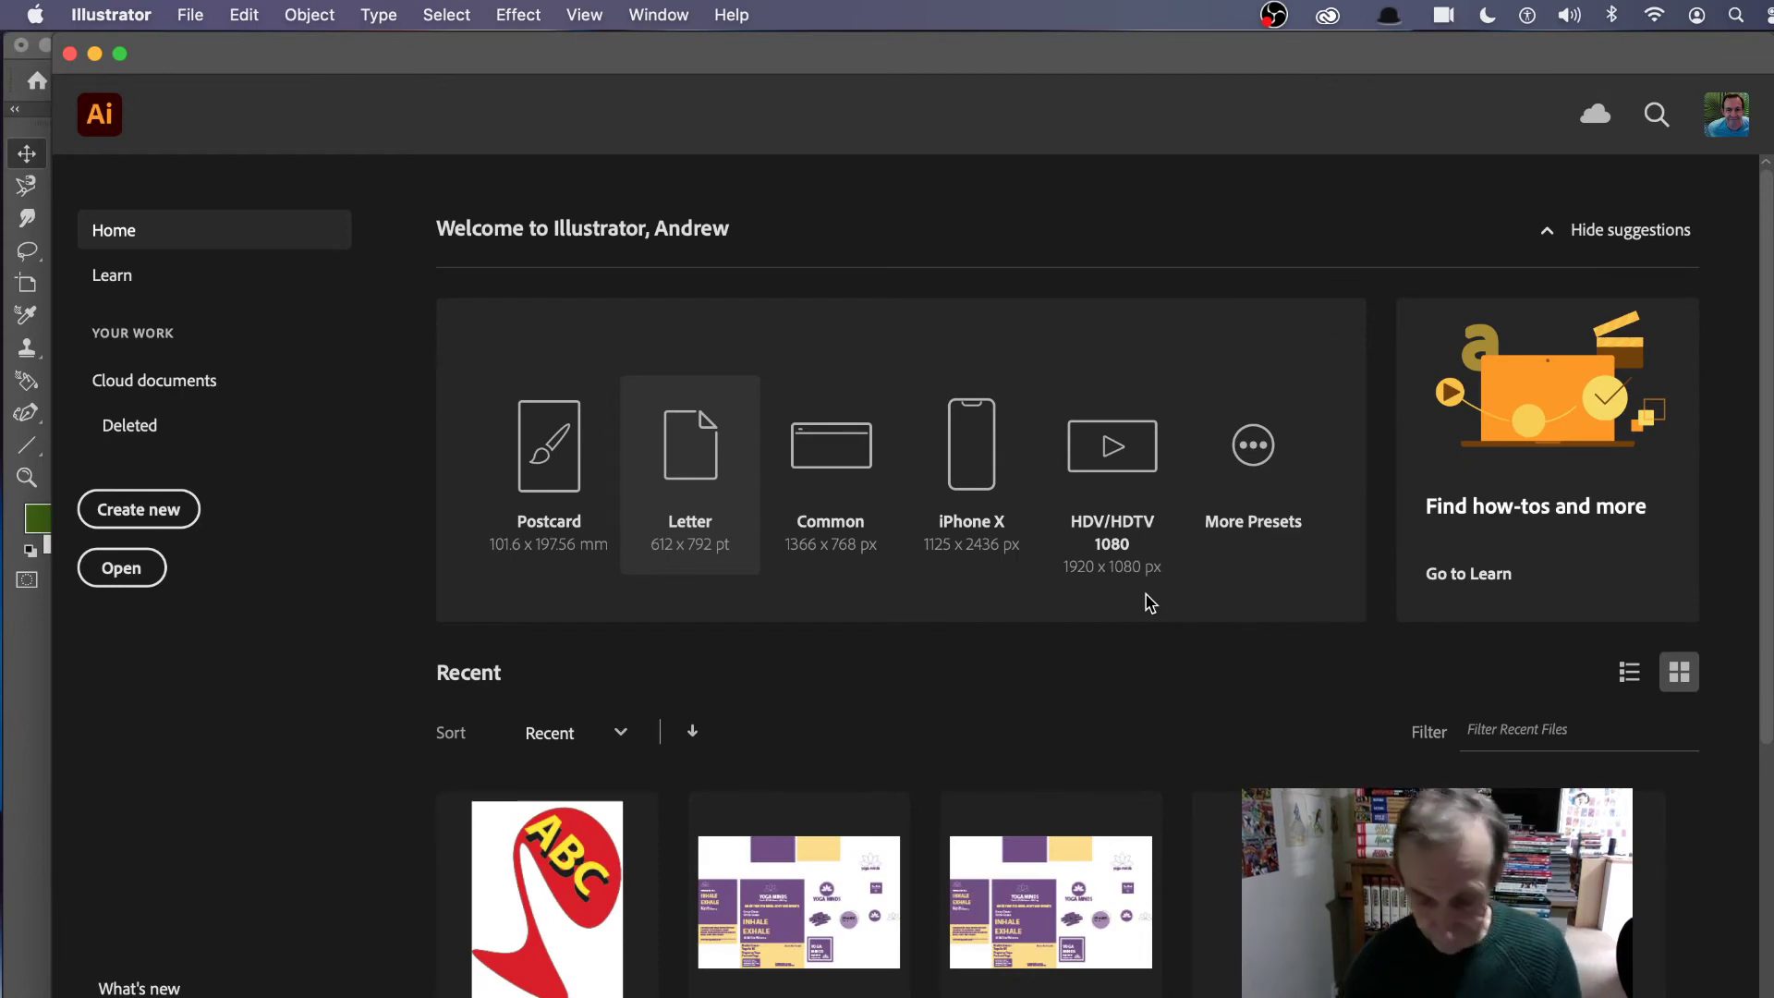
pyautogui.press('super+Tab')
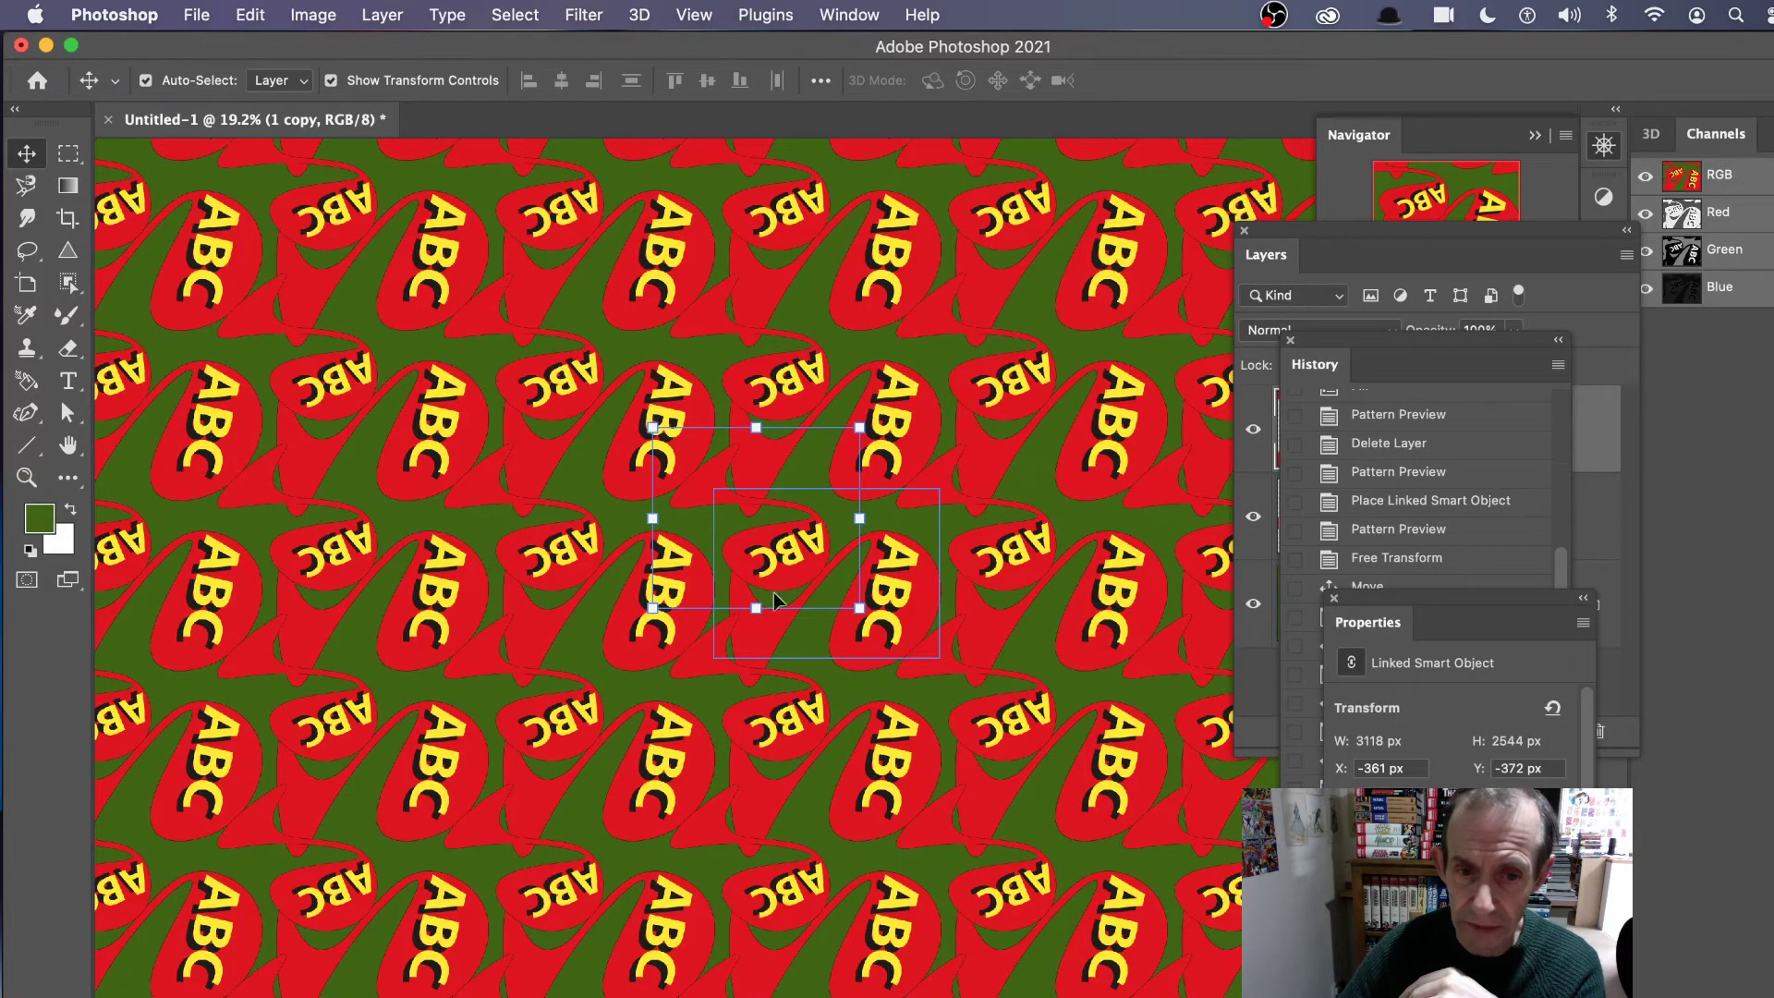
# - Reposition the larger artwork on layer "1", scale it down and rotate it to open up space in the tile, and deselect it
pyautogui.moveTo(901, 566)
pyautogui.mouseDown()
pyautogui.moveTo(936, 591)
pyautogui.moveTo(878, 568)
pyautogui.moveTo(889, 591)
pyautogui.mouseUp()
pyautogui.press('Delete')
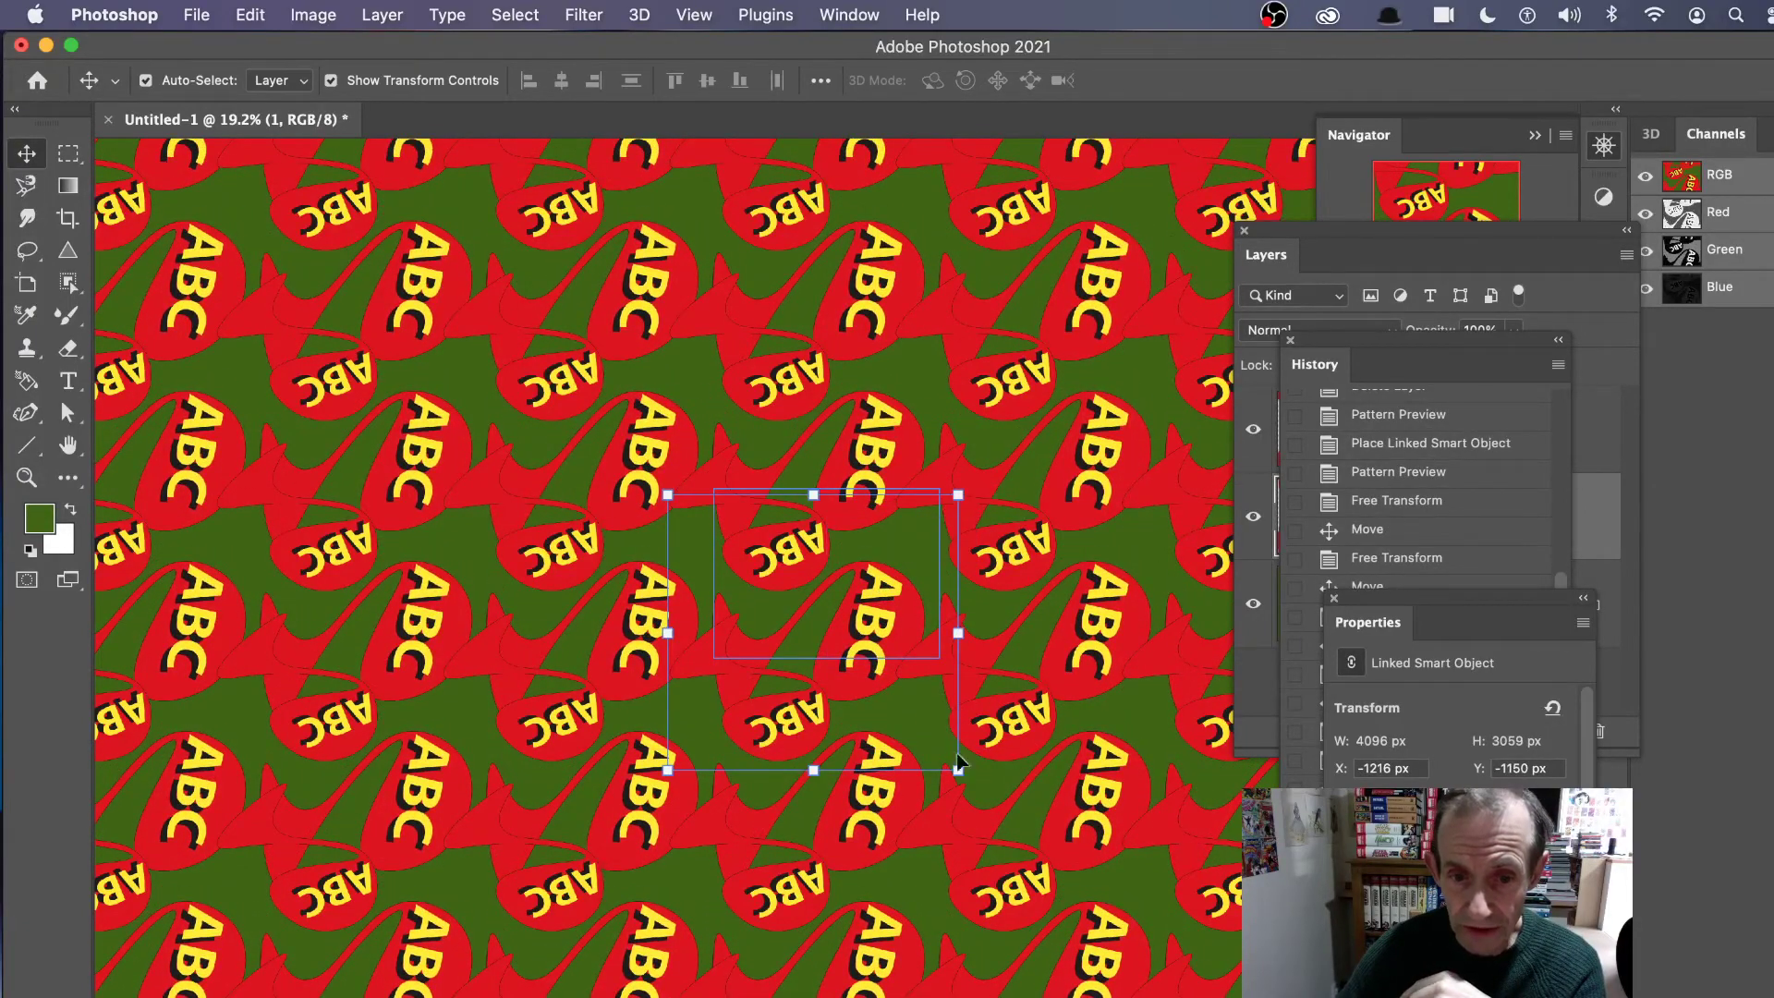
pyautogui.moveTo(950, 772); pyautogui.dragTo(928, 680)
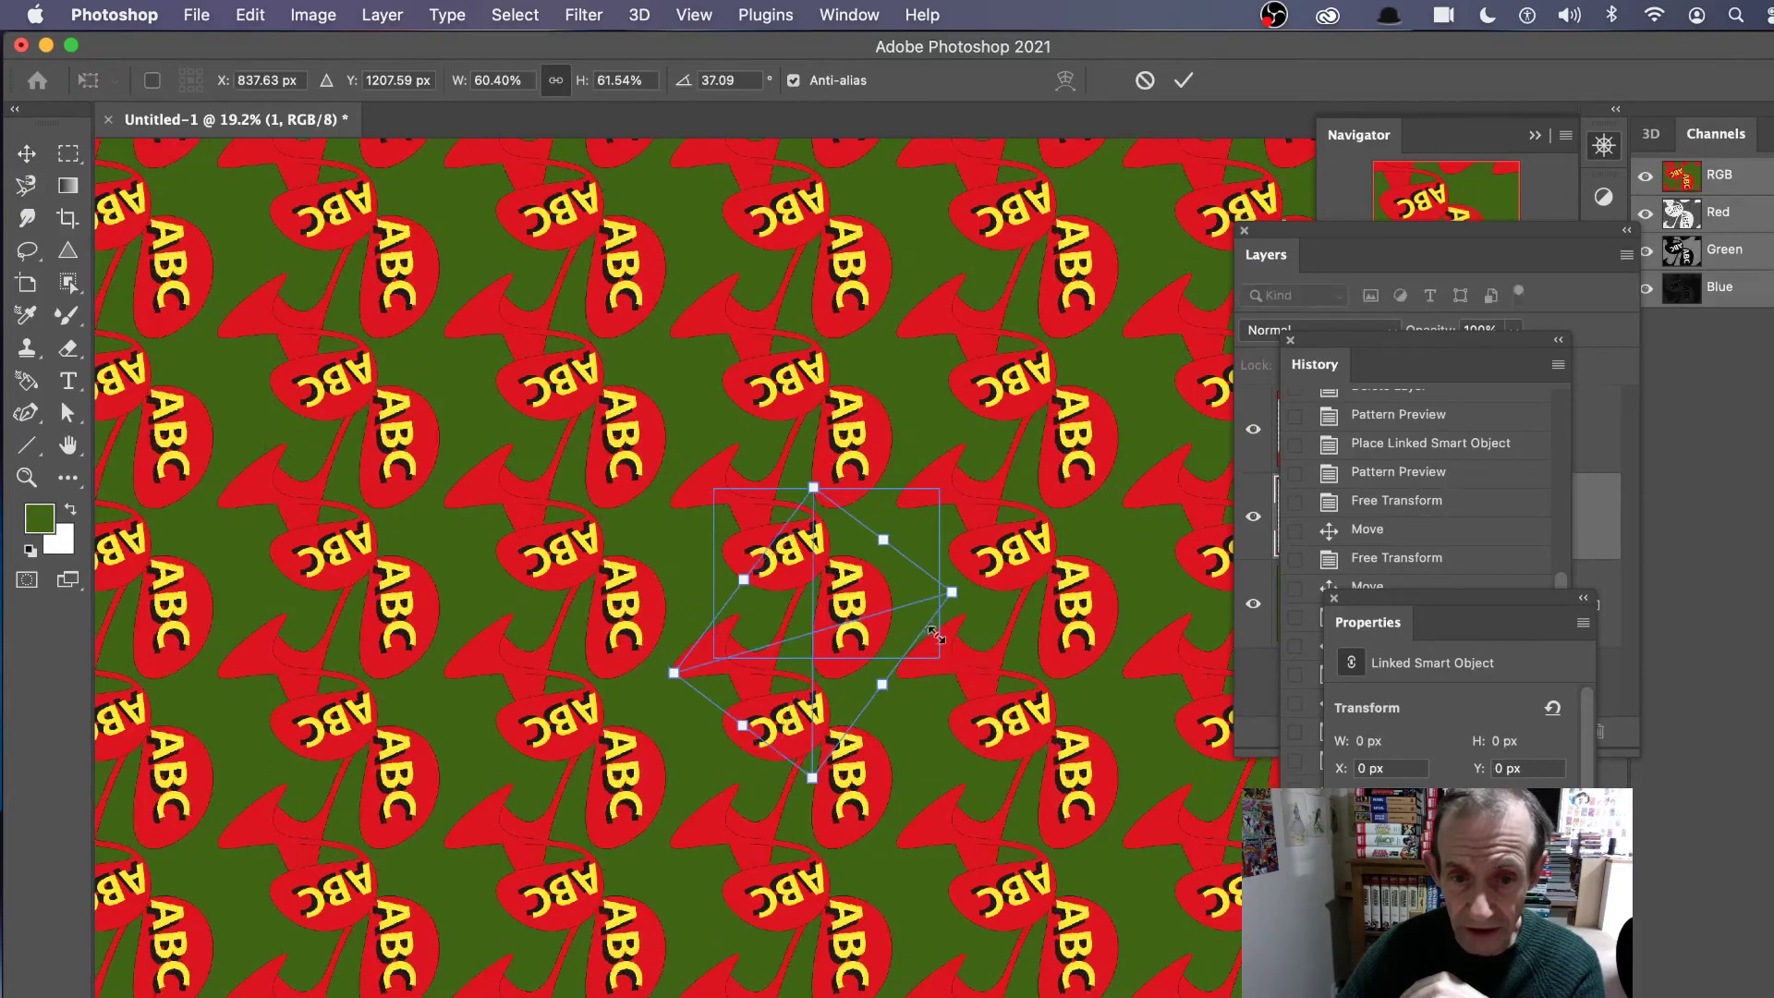
pyautogui.moveTo(958, 612); pyautogui.dragTo(928, 575)
pyautogui.press('Return')
pyautogui.click(761, 440)
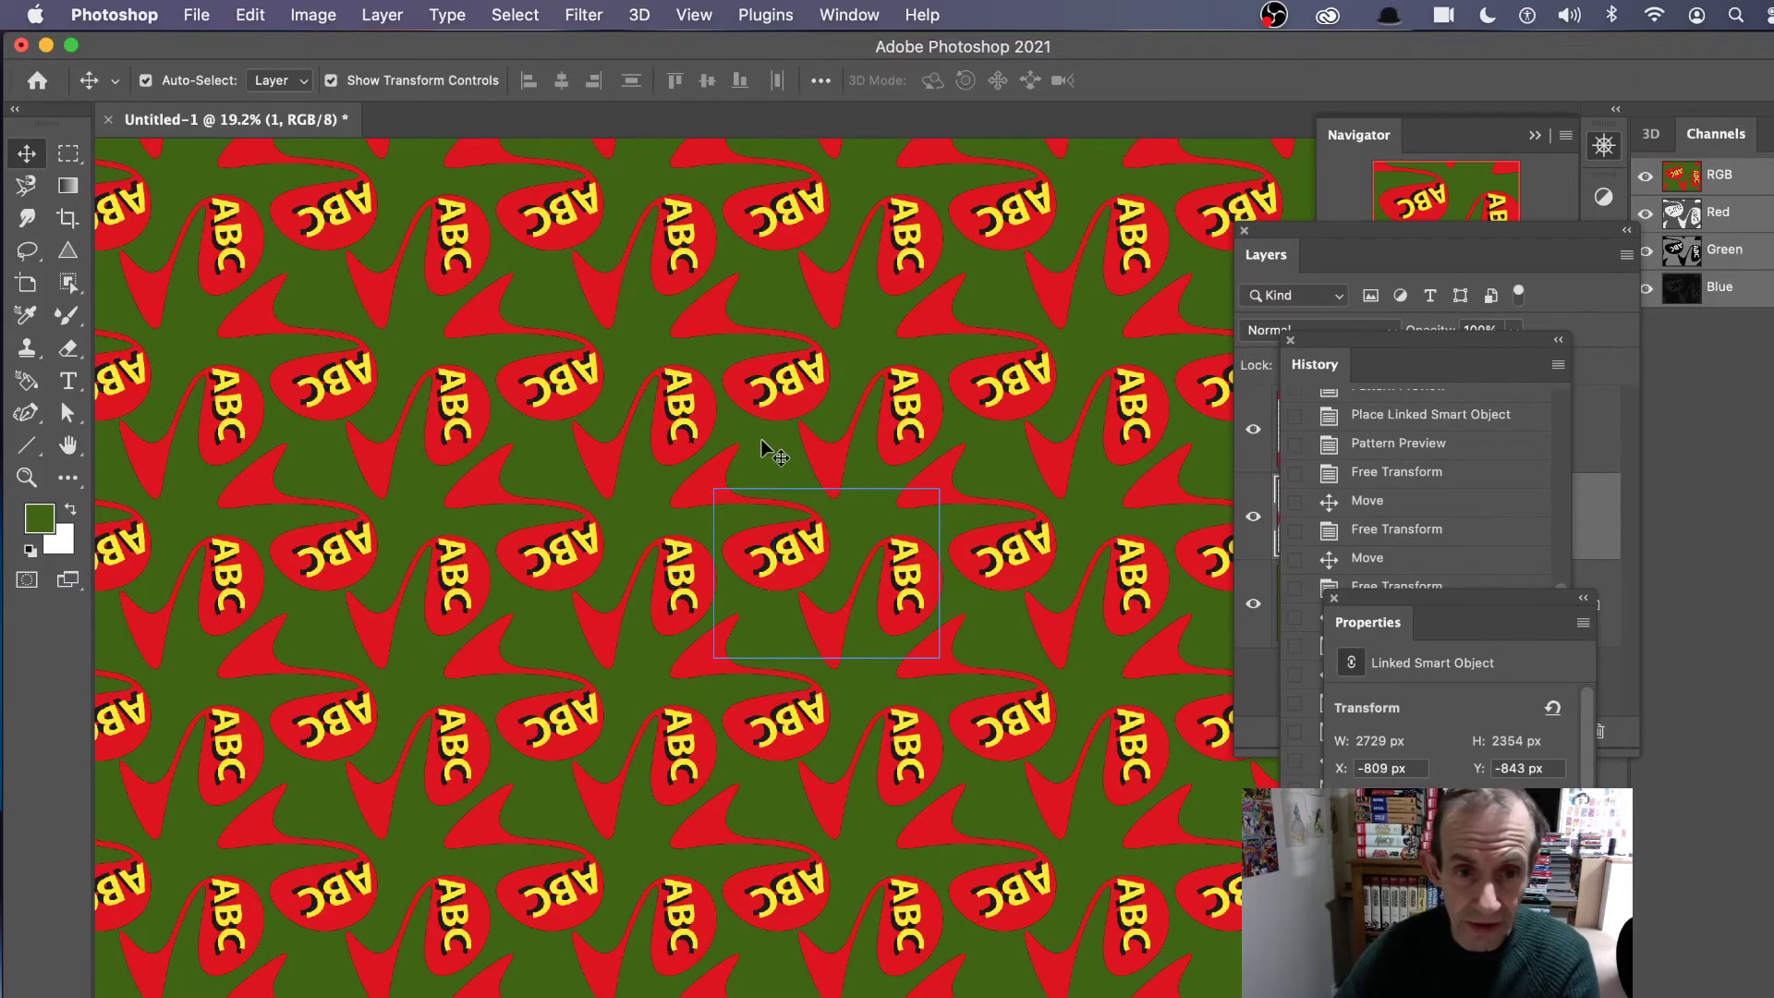
# - Define the red and green ABC tile as a pattern named "Pattern 3"
pyautogui.click(250, 14)
pyautogui.click(335, 692)
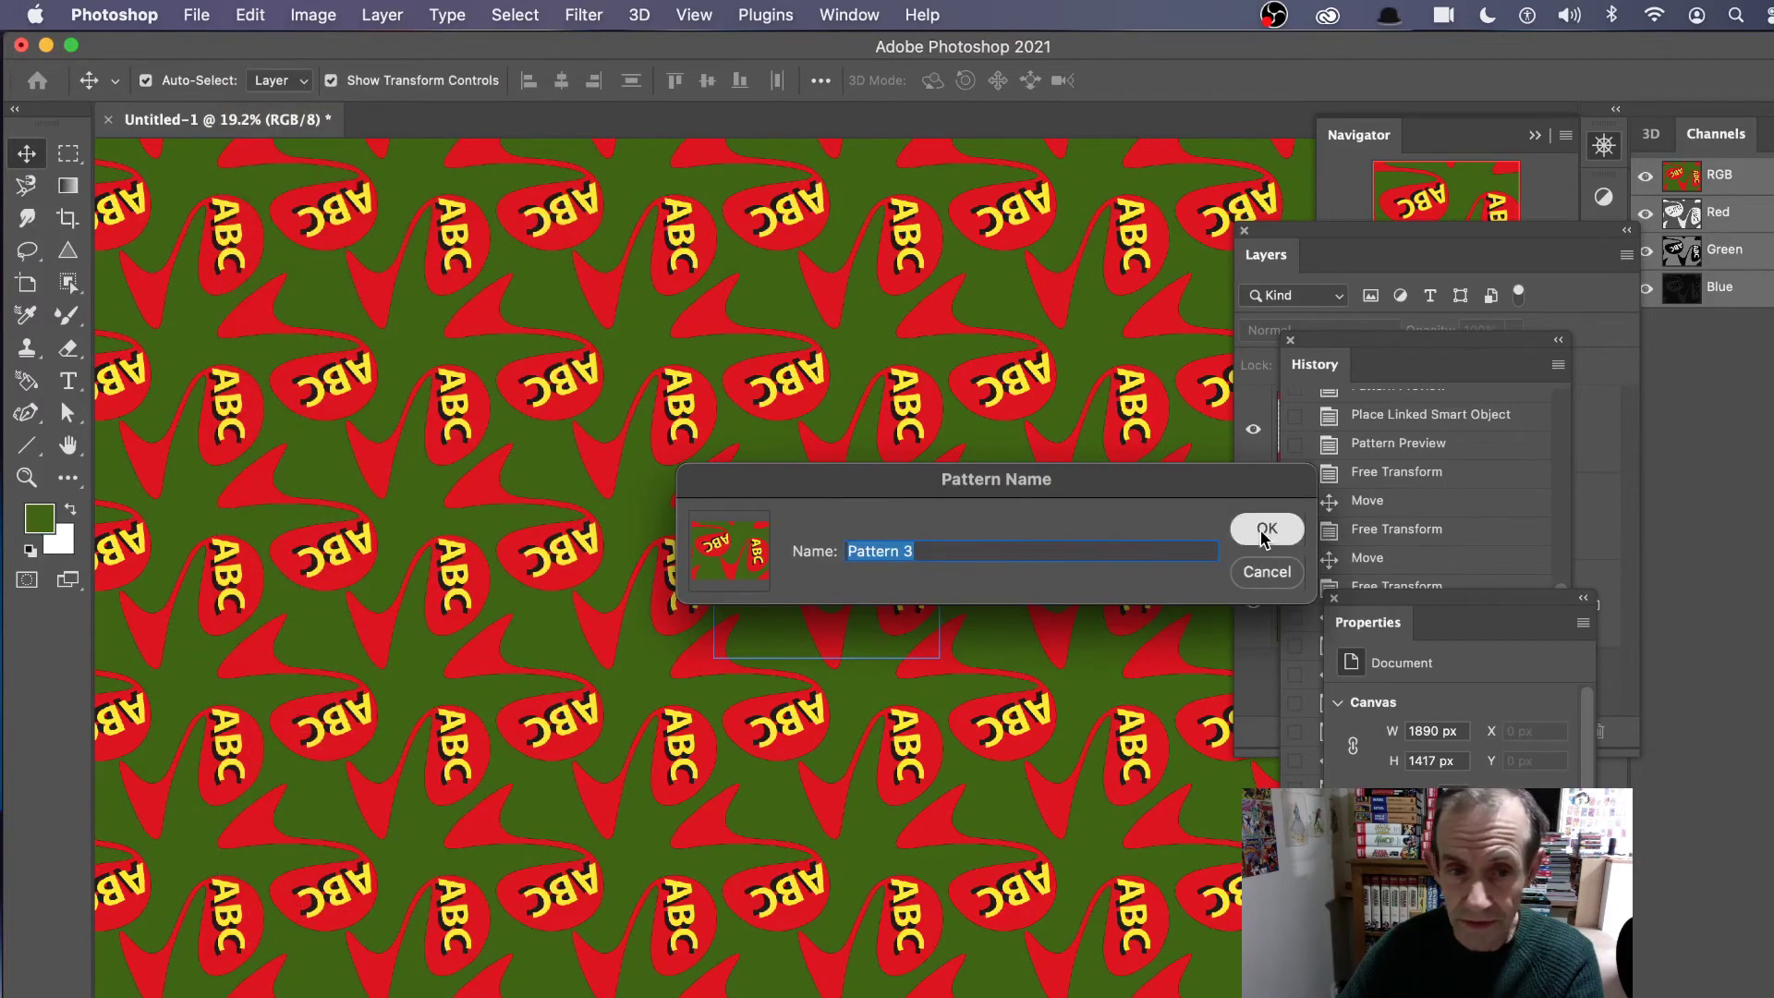
pyautogui.click(1265, 528)
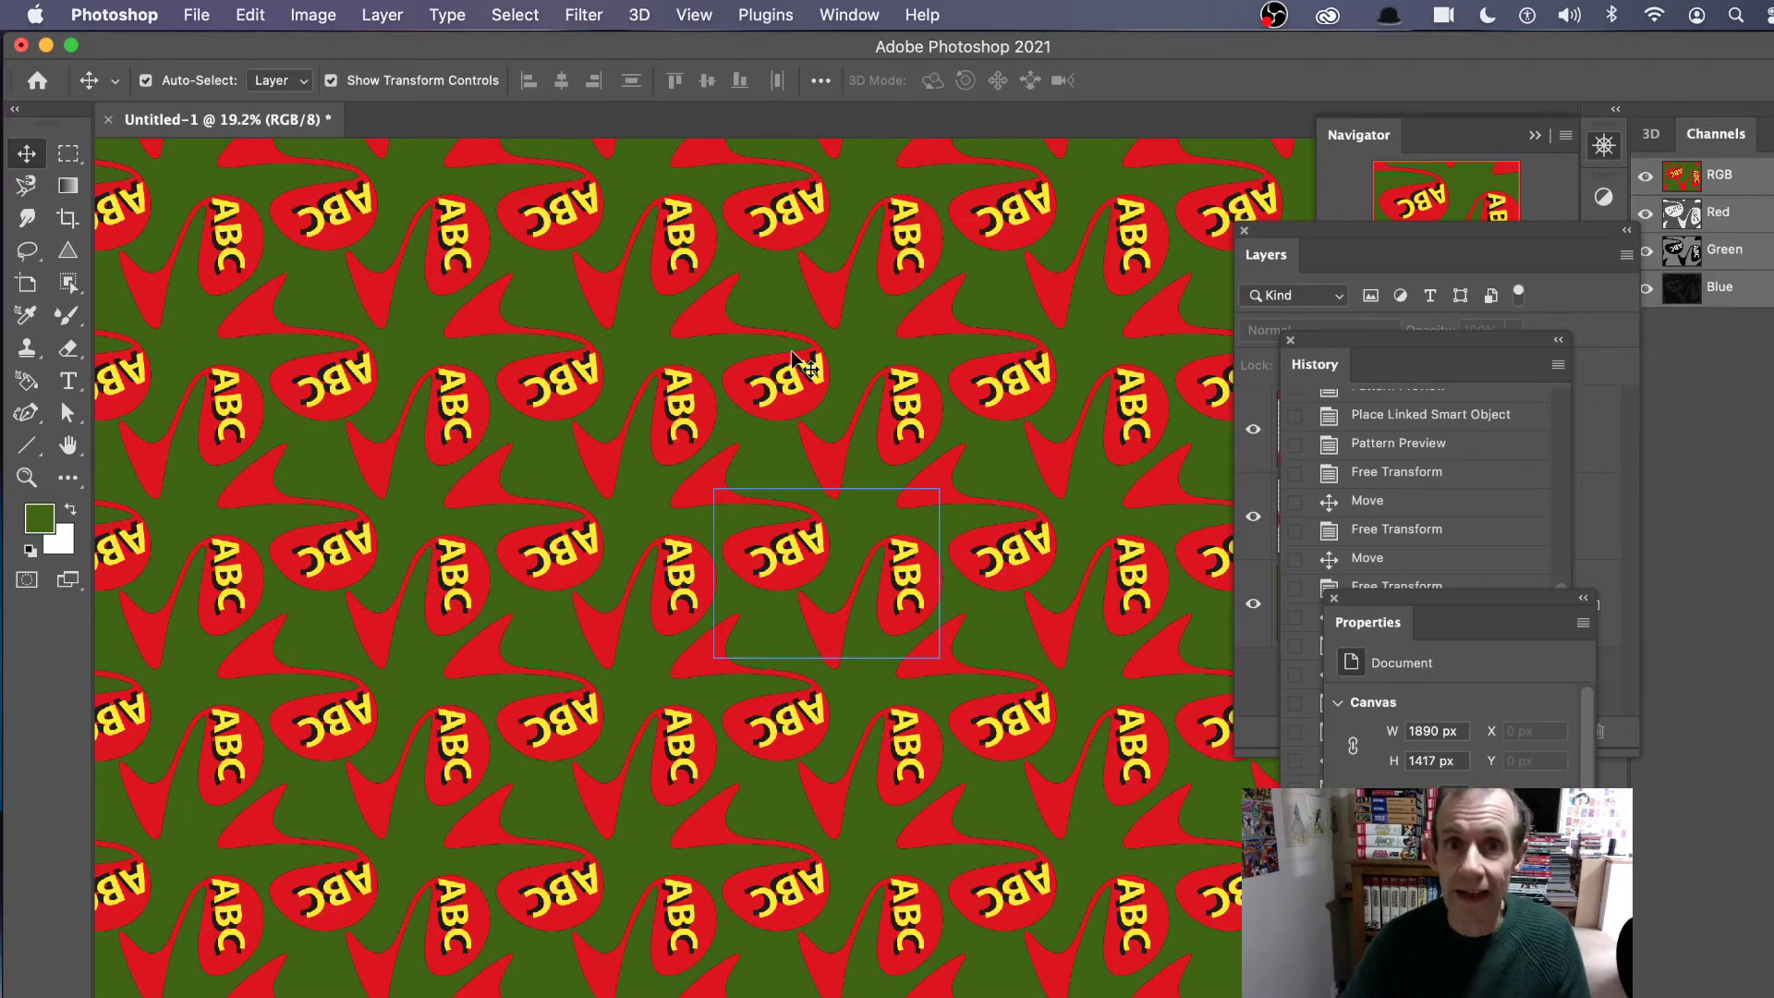
# - Create a new document from the recent custom preset of 1890 x 1417 px at 300 ppi
pyautogui.click(199, 14)
pyautogui.click(218, 47)
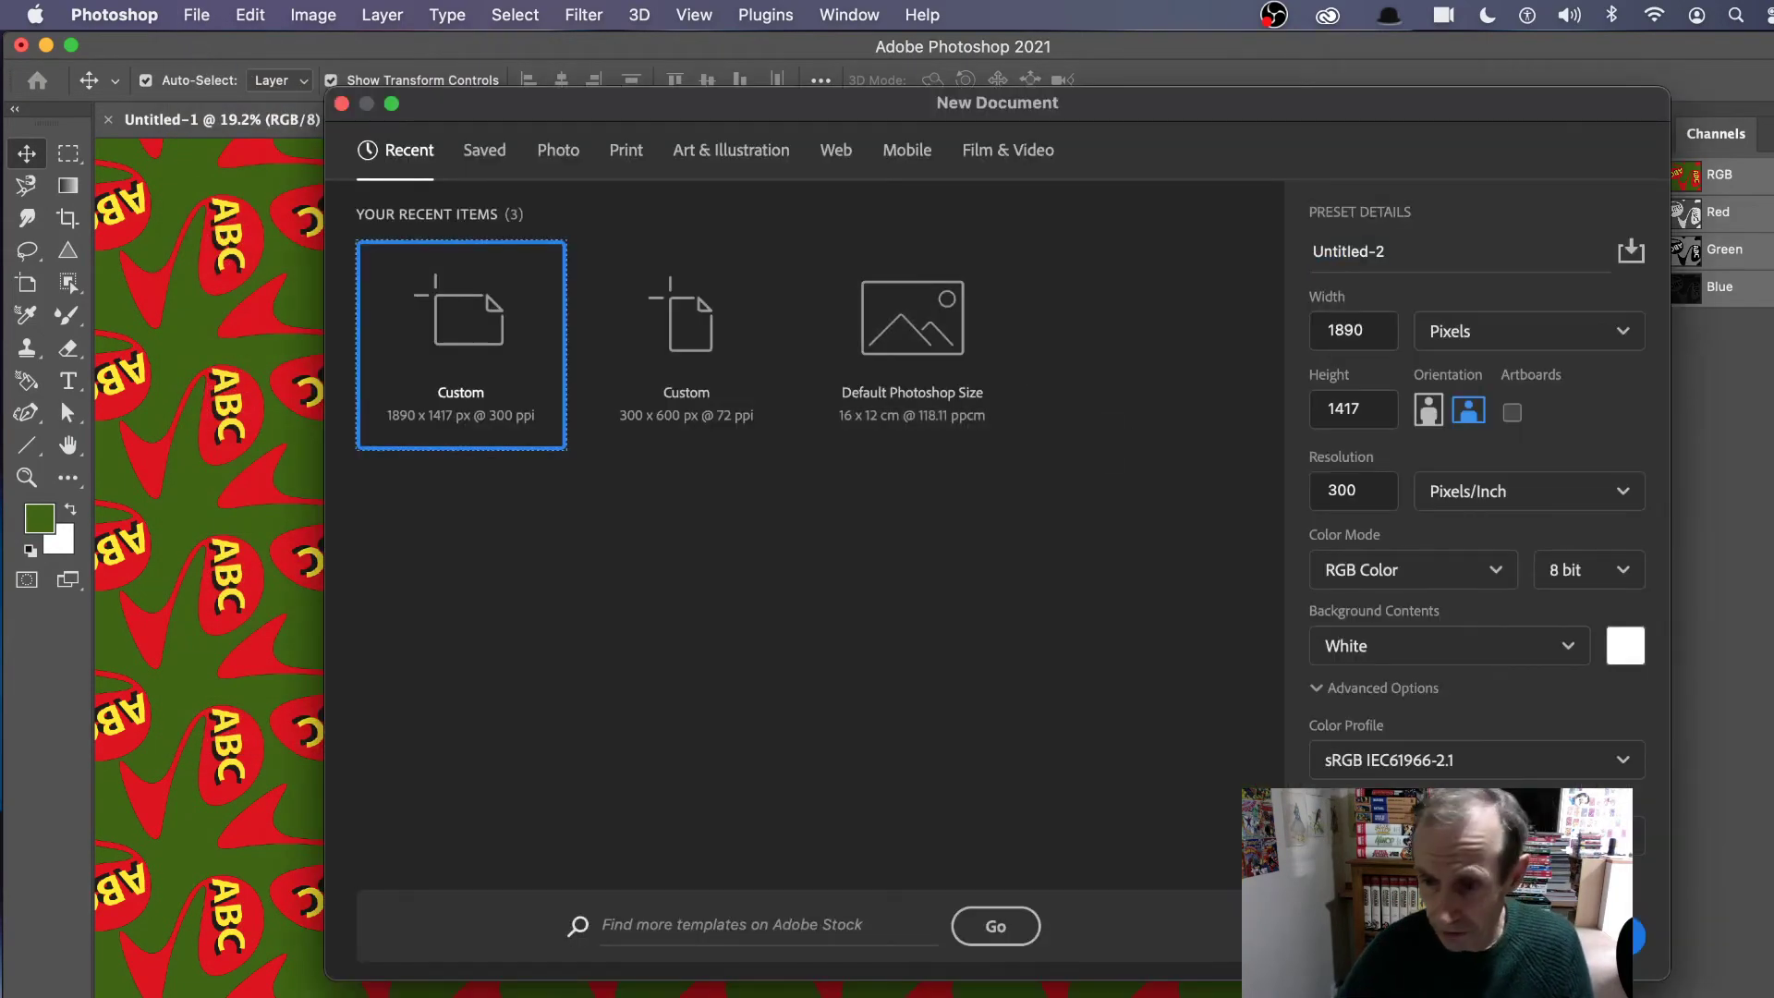
pyautogui.doubleClick(408, 336)
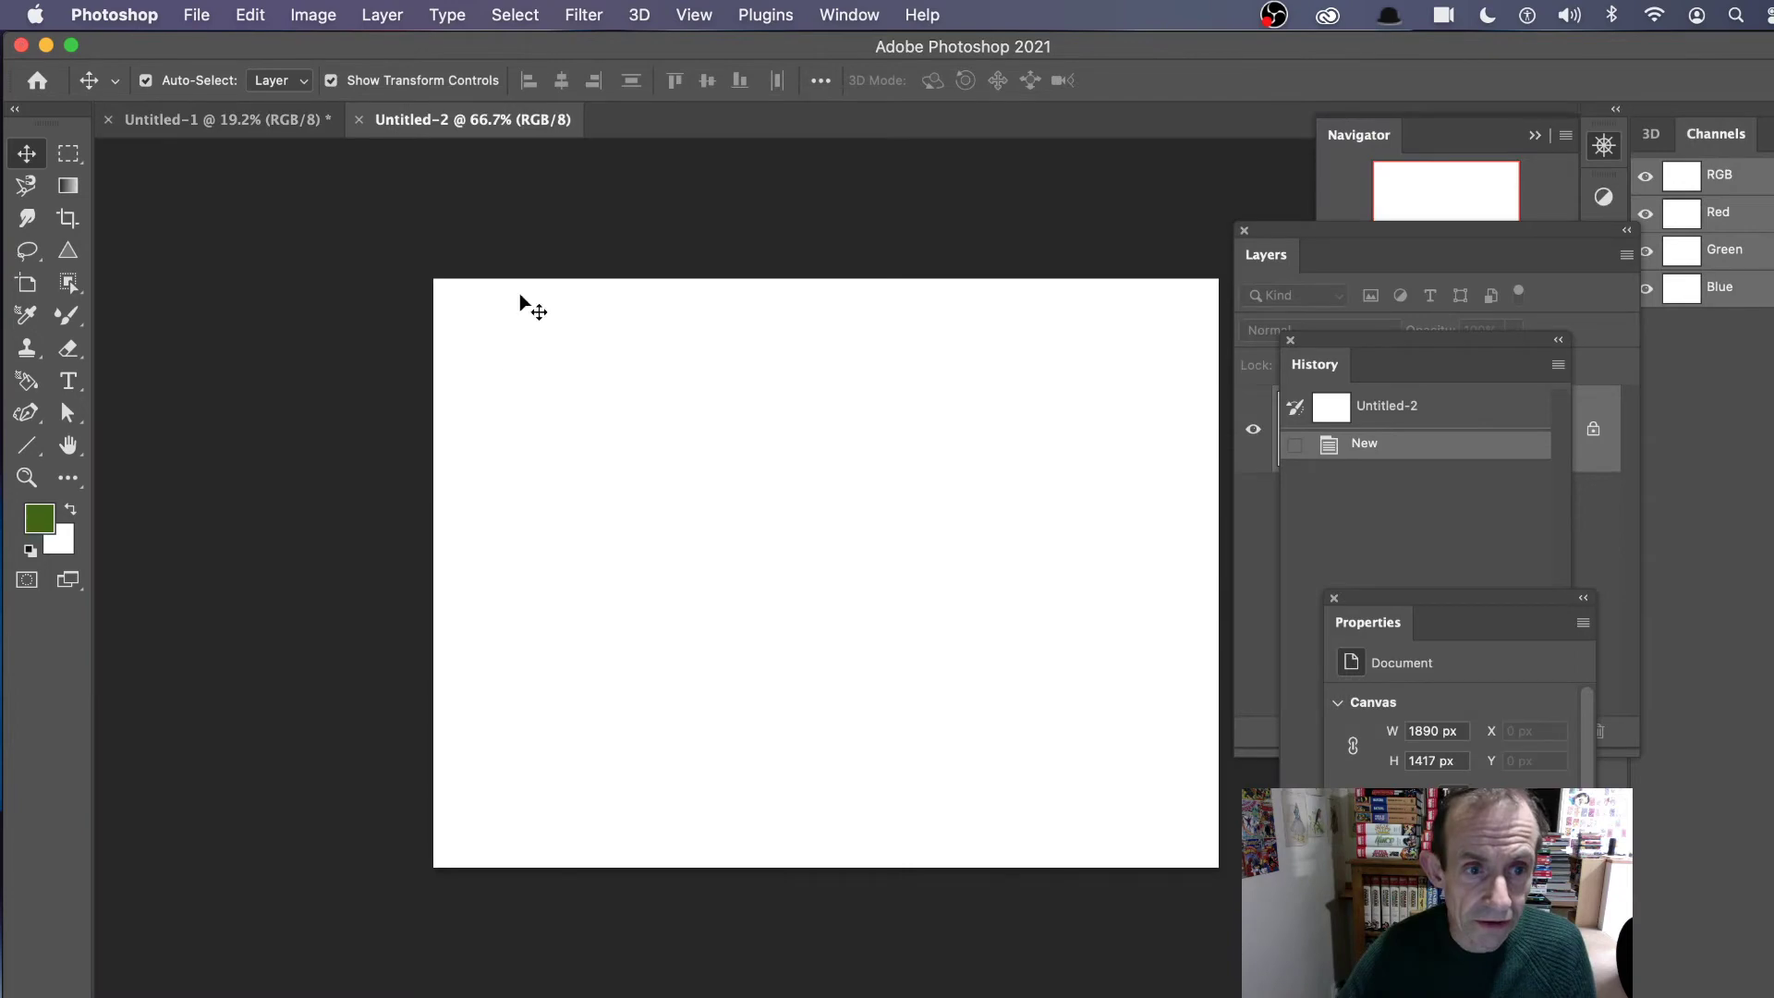
# - Add a pattern fill layer to the new document using the red and green ABC pattern
pyautogui.click(251, 14)
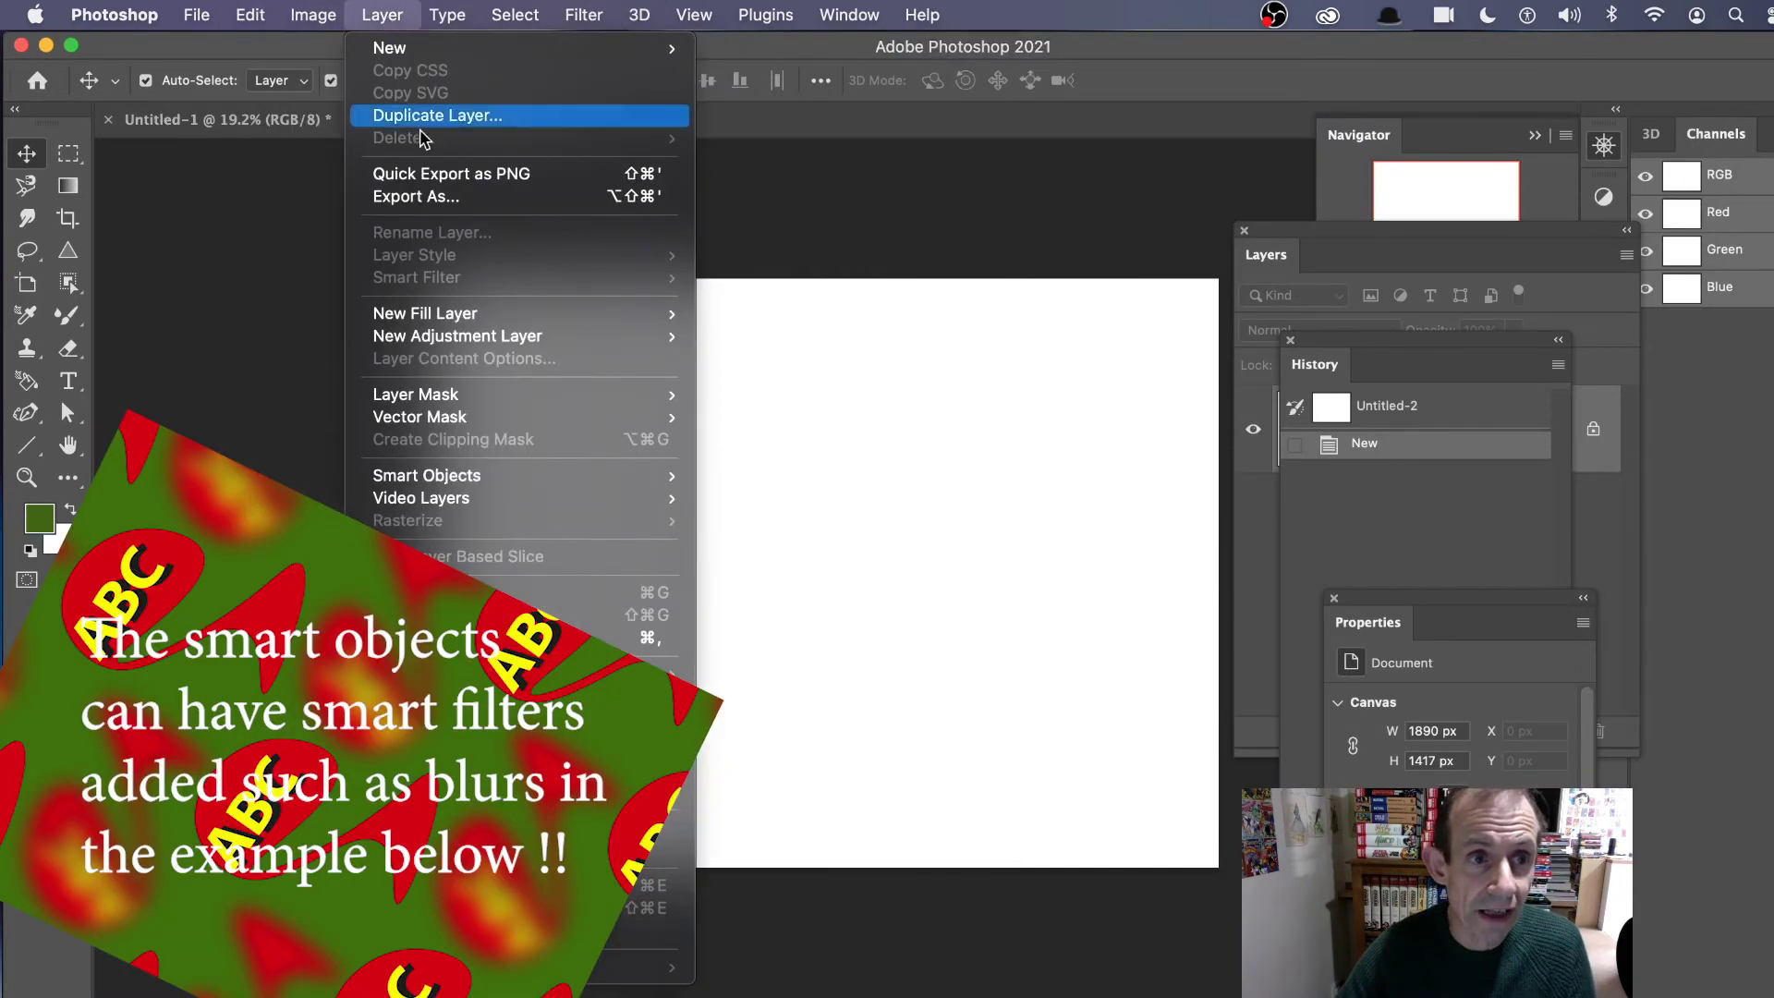
pyautogui.moveTo(438, 316)
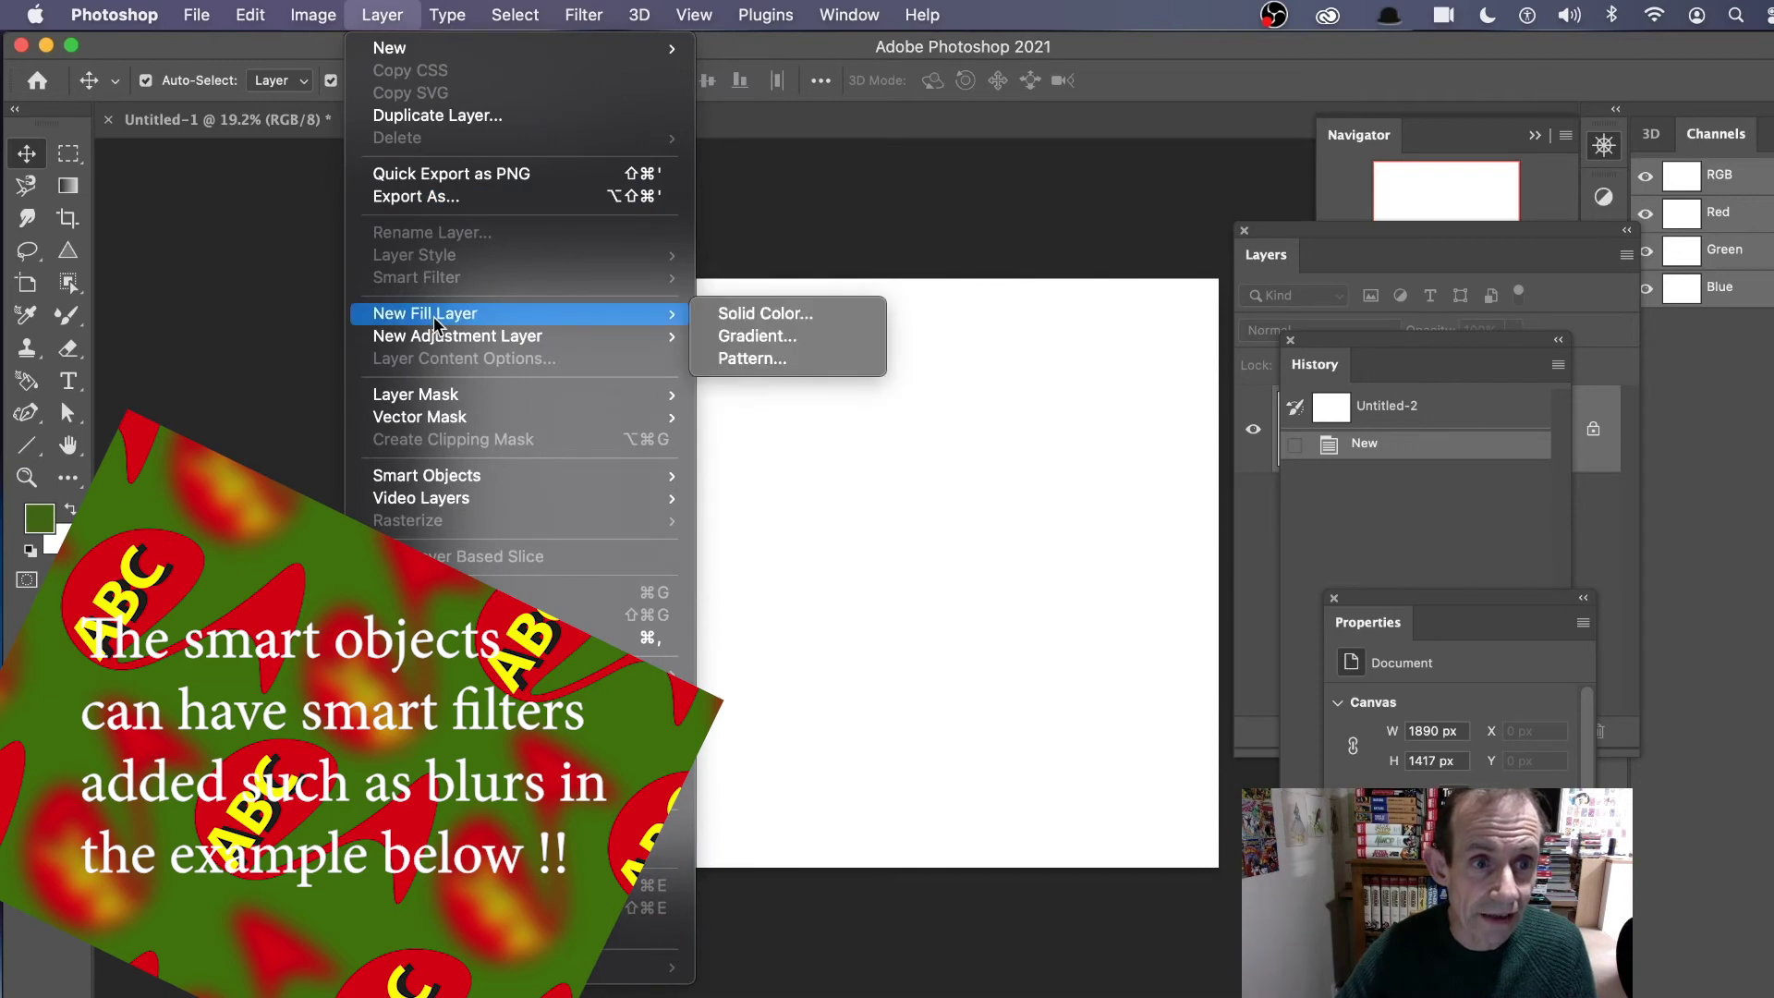
pyautogui.click(756, 359)
pyautogui.click(1218, 504)
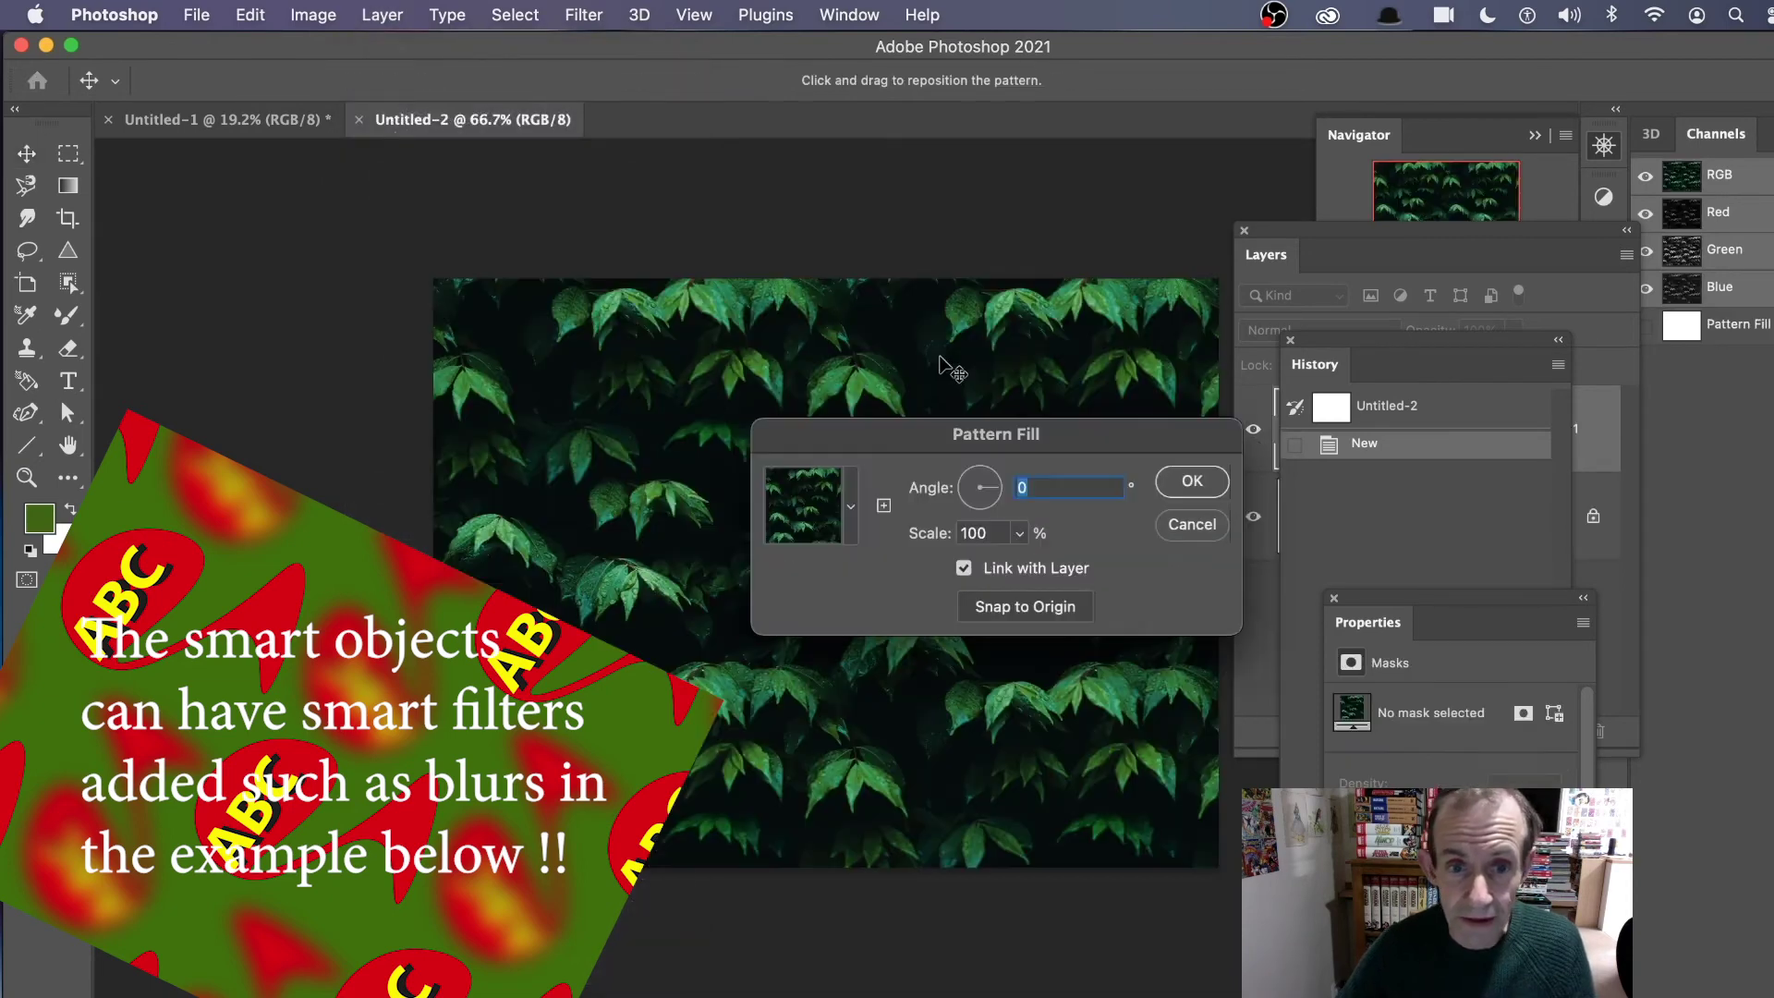
pyautogui.click(850, 507)
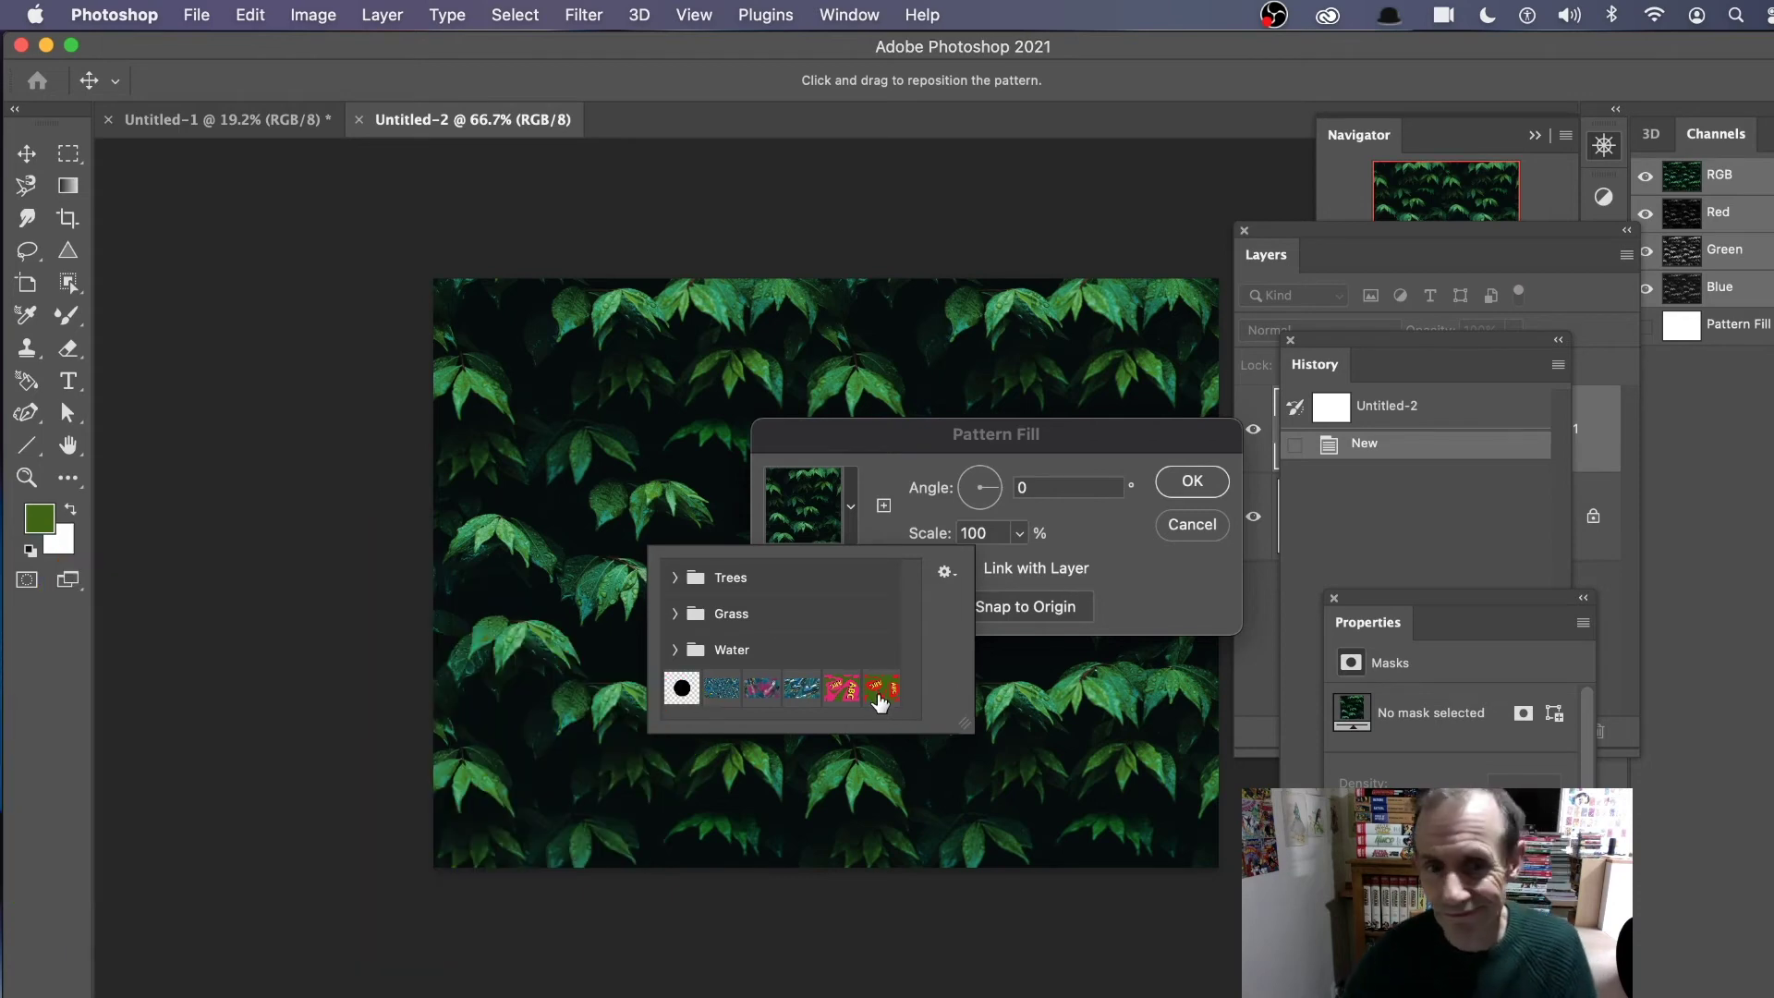
pyautogui.click(877, 691)
pyautogui.click(903, 440)
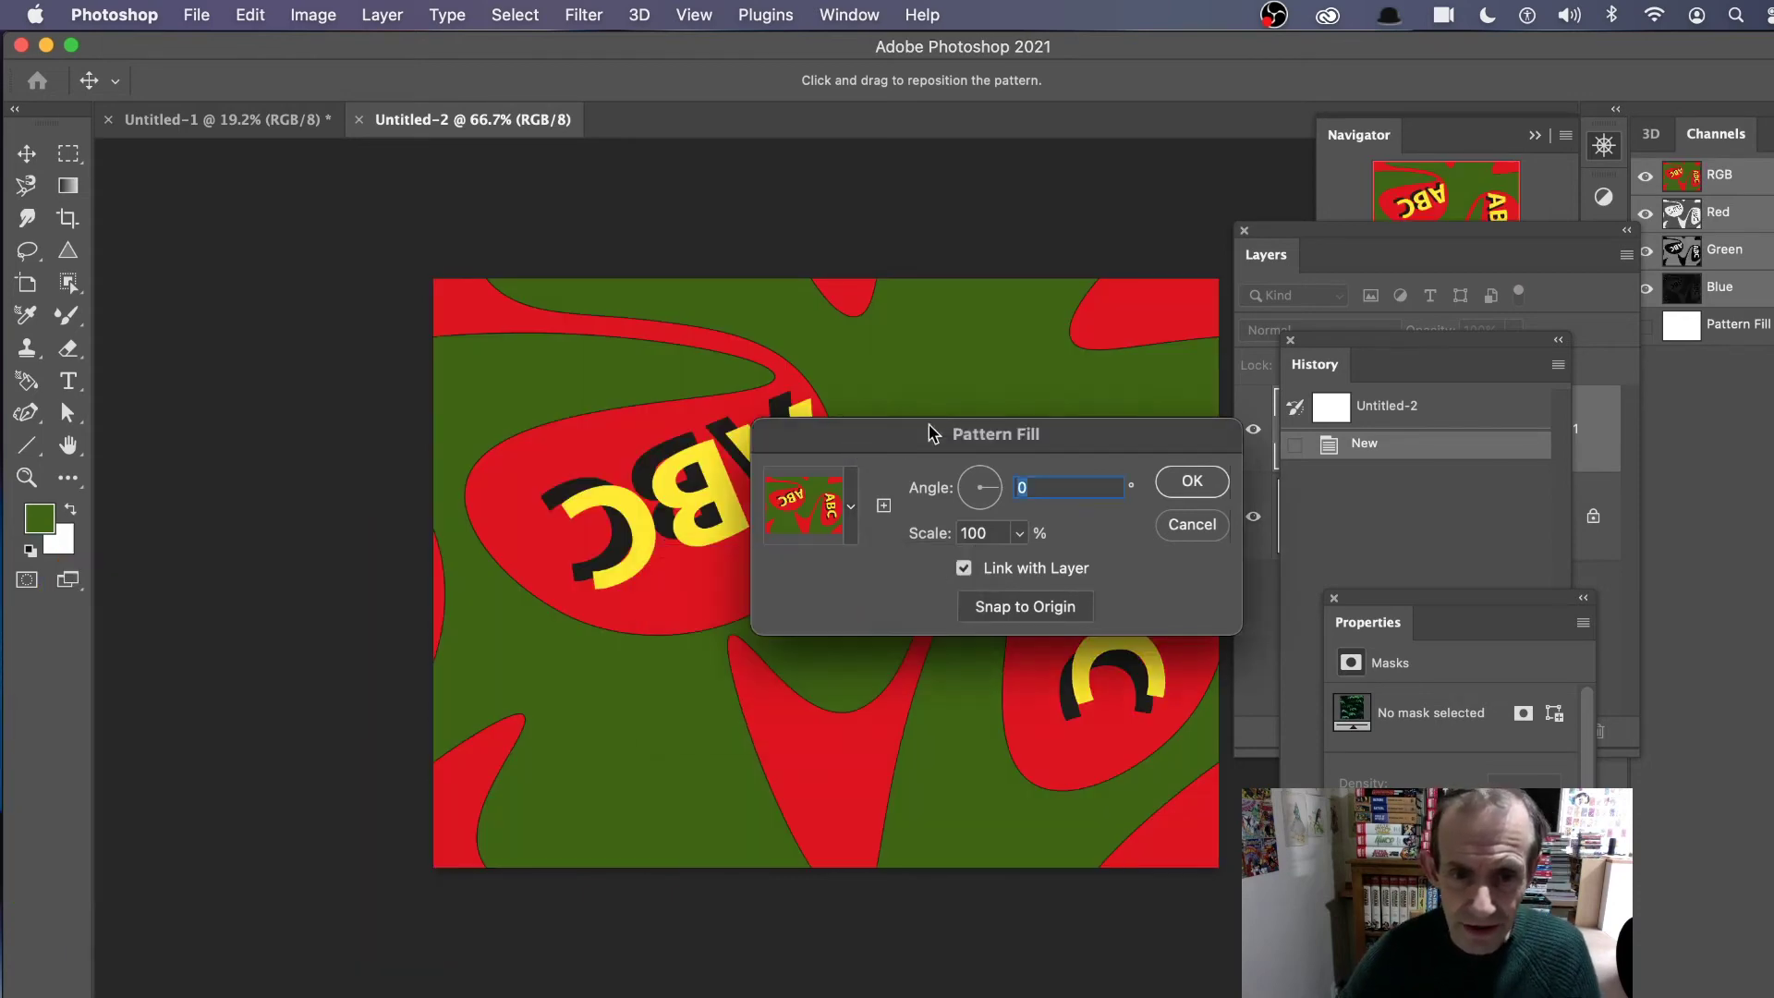
# - Set the pattern fill's scale to 25%, rotate its angle, and apply it to the layer
pyautogui.moveTo(948, 437); pyautogui.dragTo(1094, 318)
pyautogui.doubleClick(1146, 412)
pyautogui.write('30')
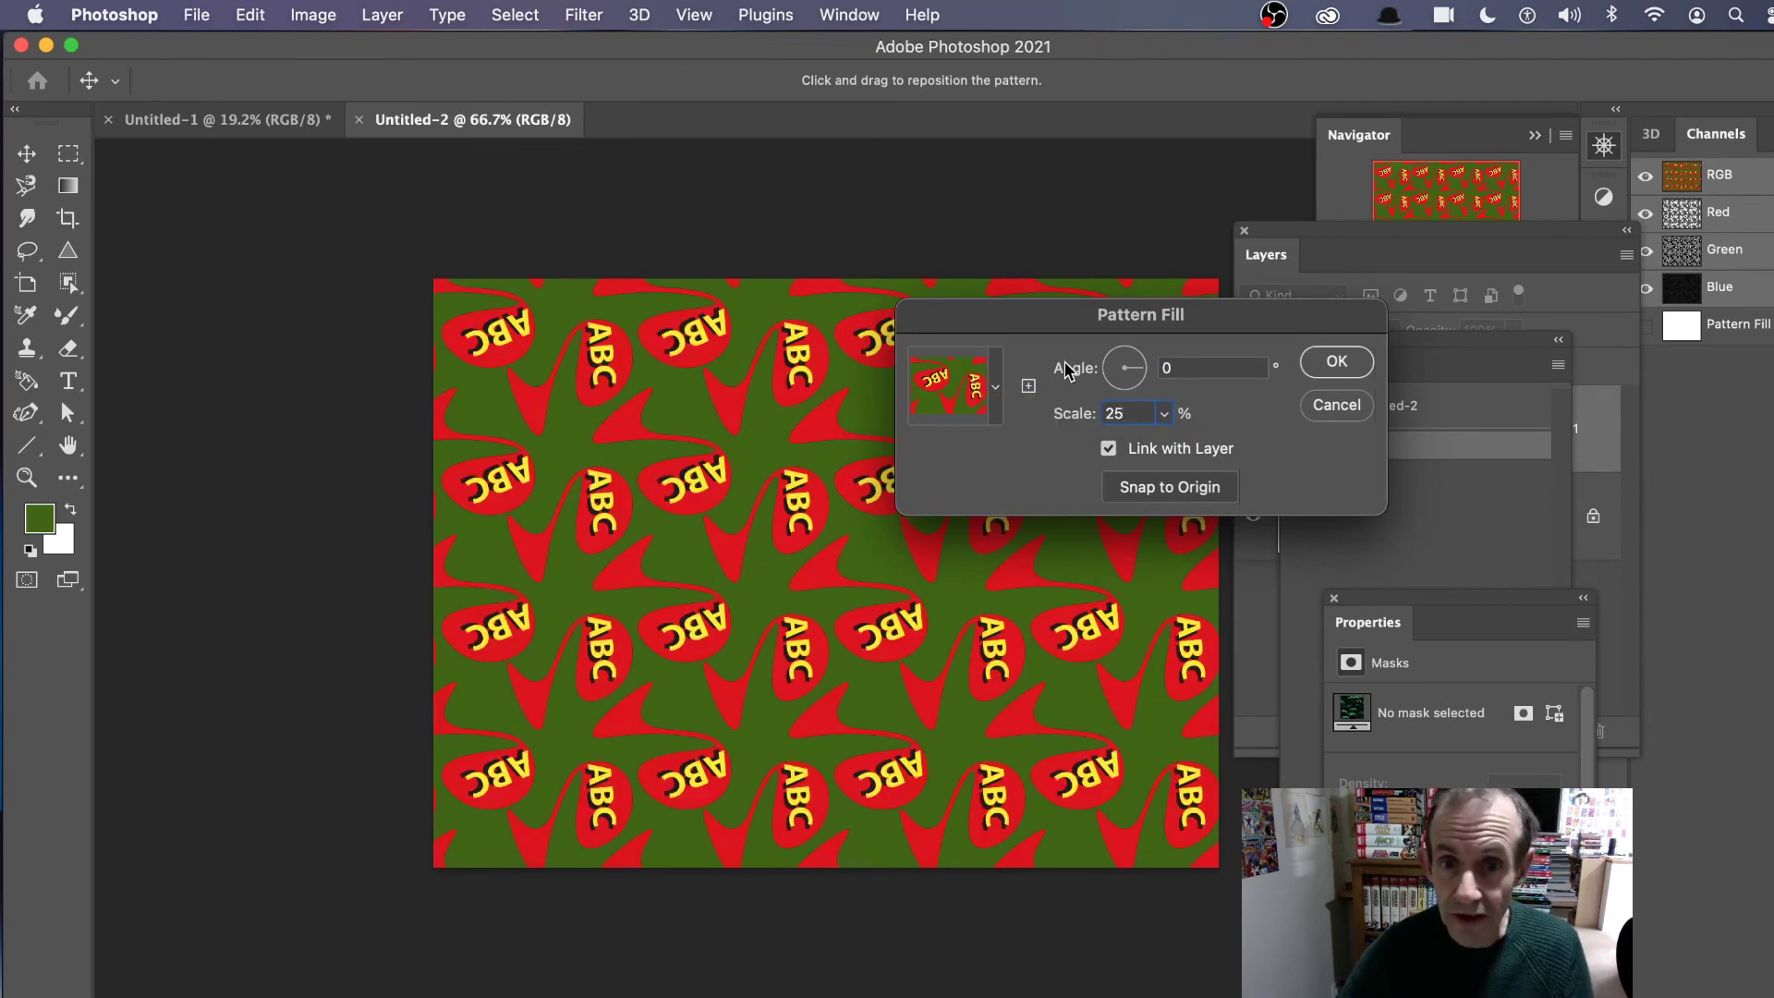
pyautogui.click(1143, 370)
pyautogui.moveTo(1142, 373); pyautogui.dragTo(1133, 389)
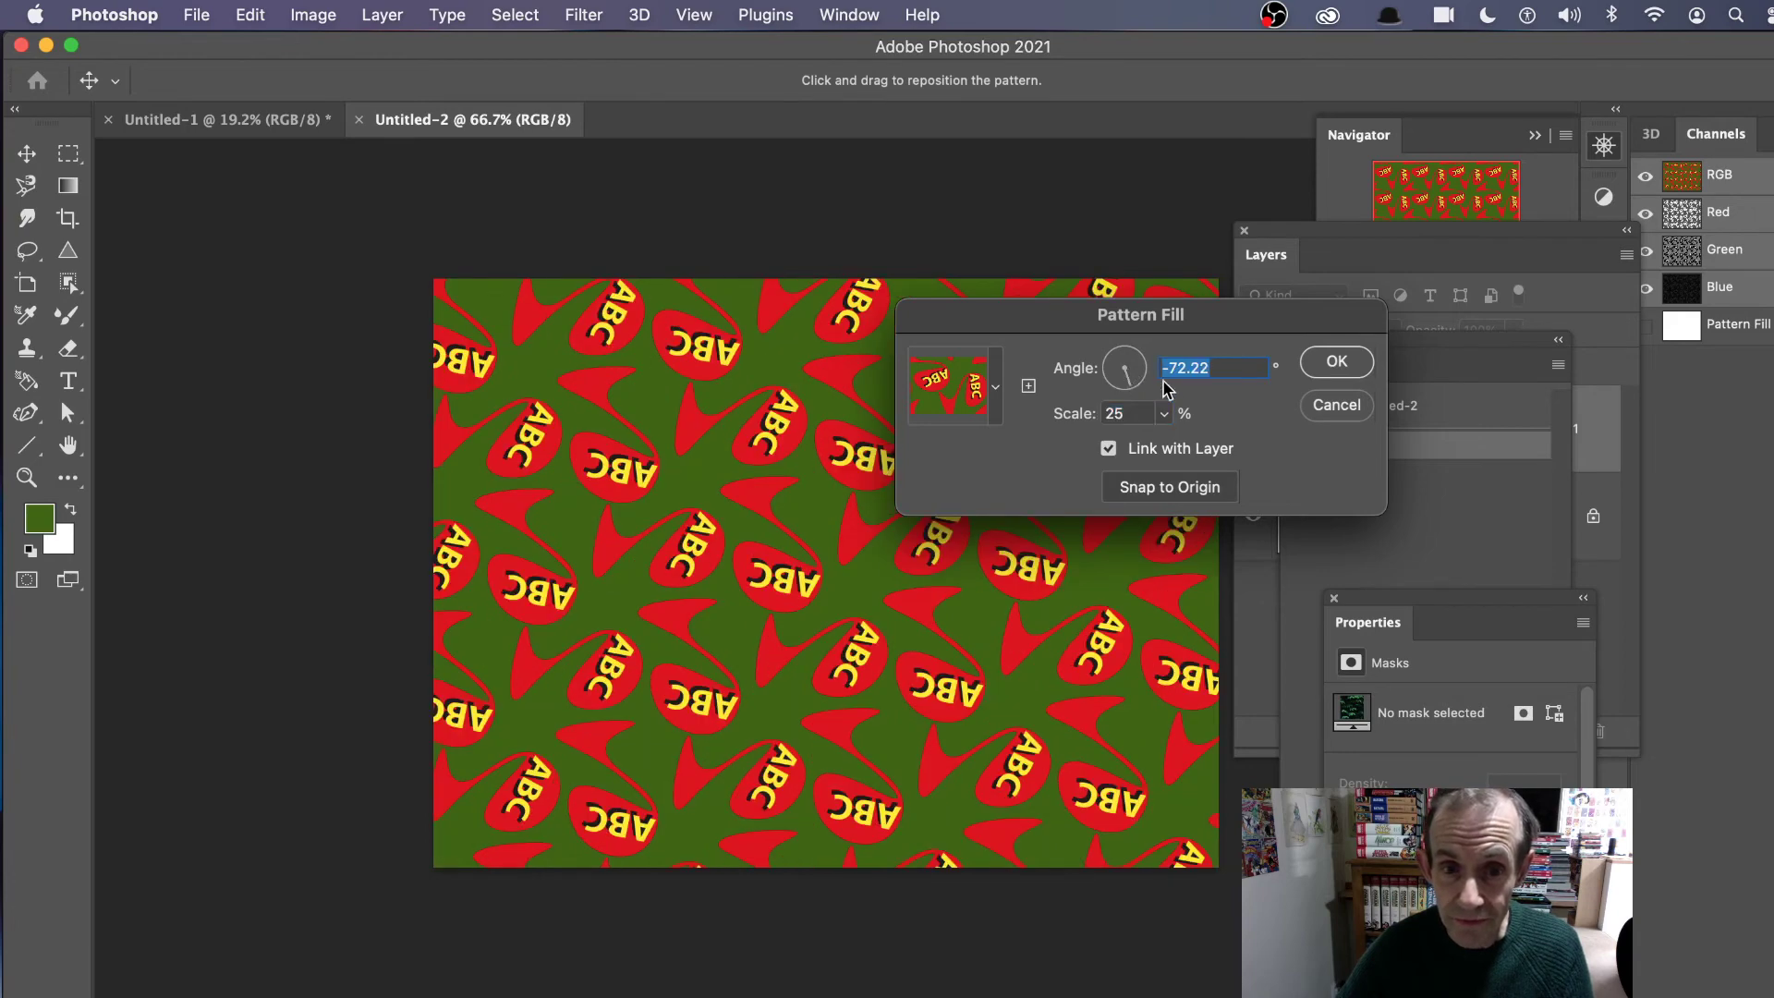
pyautogui.click(1342, 365)
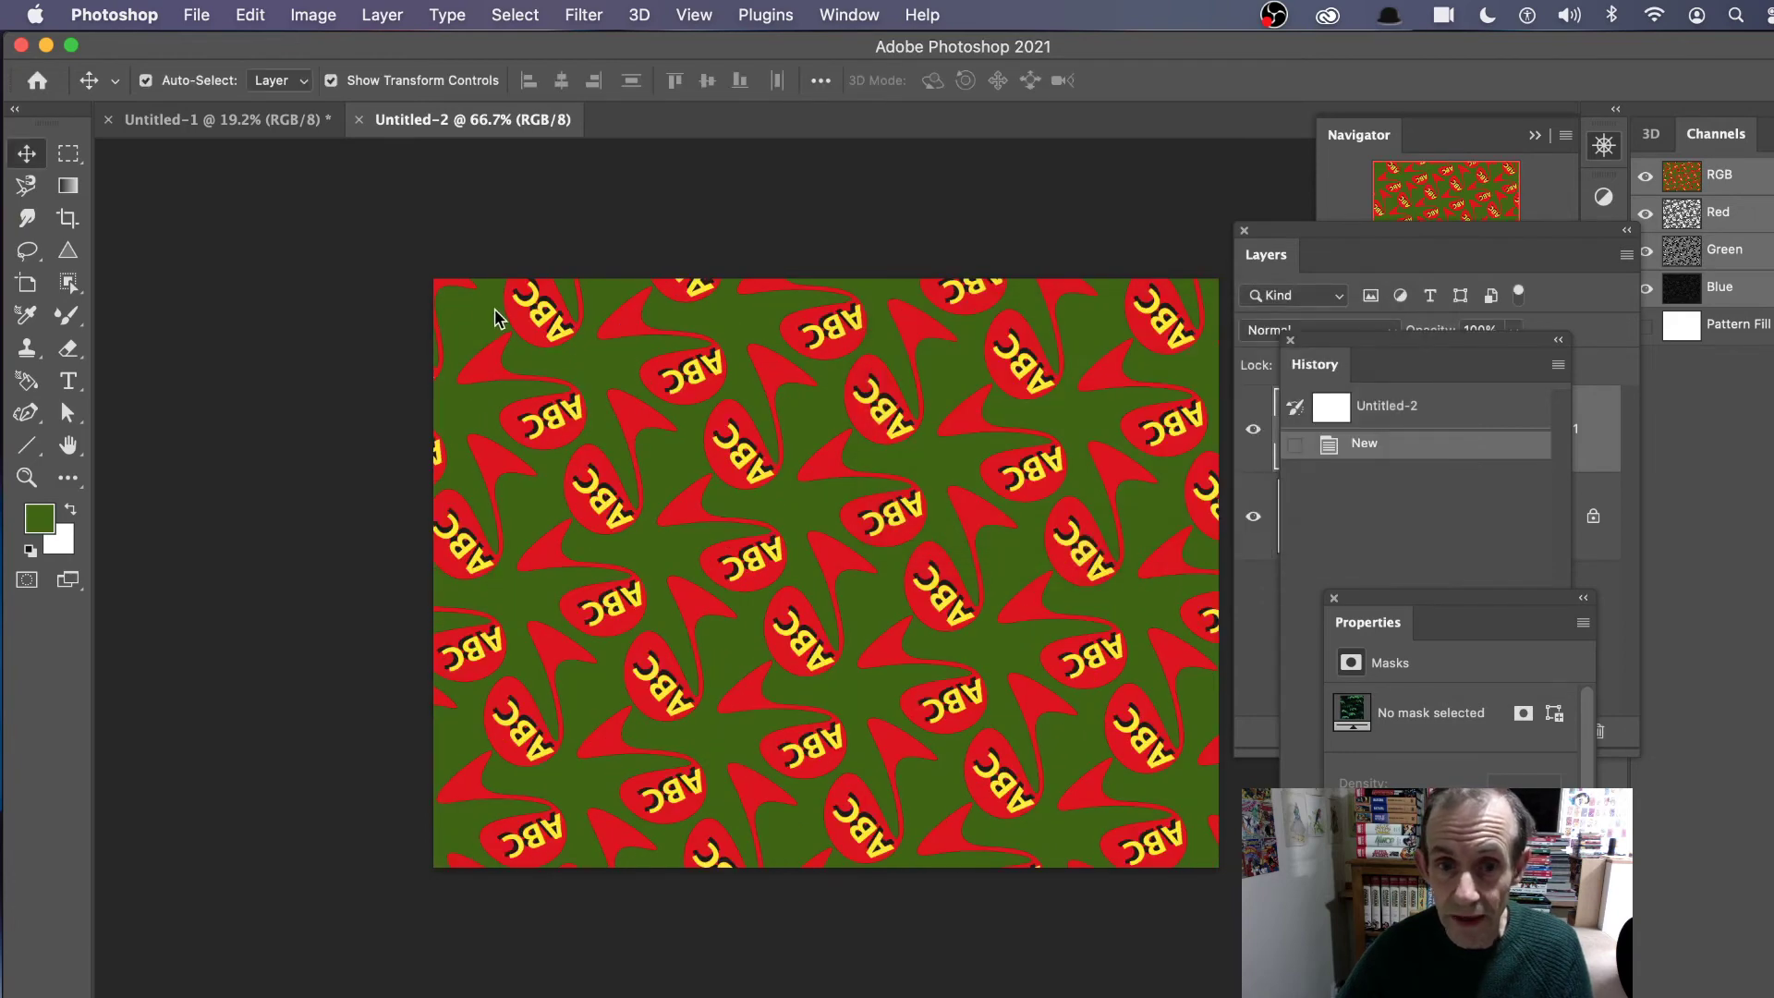